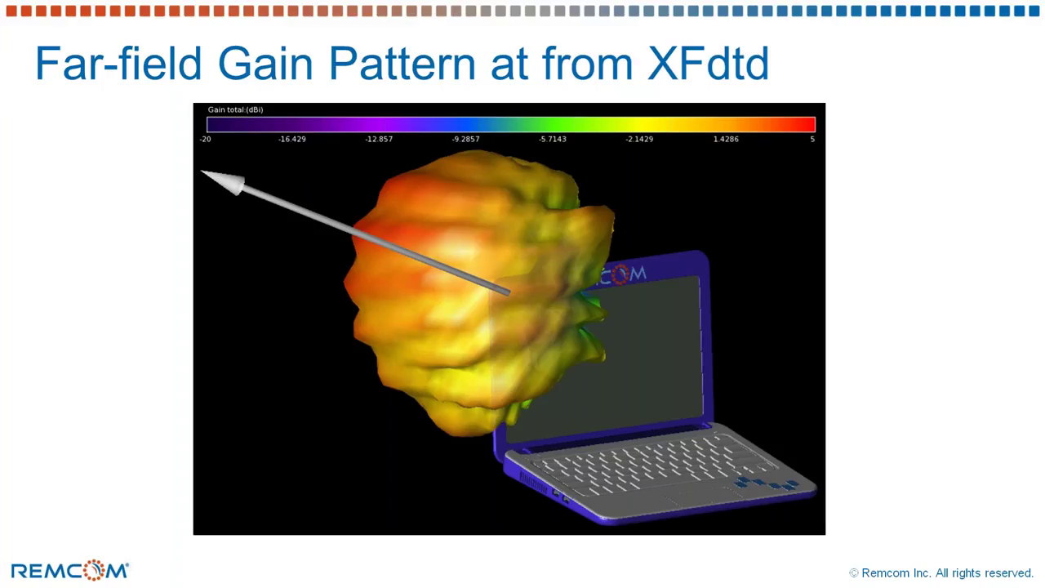
Reveal the Windows taskbar while the XFdtd far-field gain pattern slide is showing.
key(super)
Bring the Wireless InSite 3D project view and main window forward, and move the main window up.
click(229, 578)
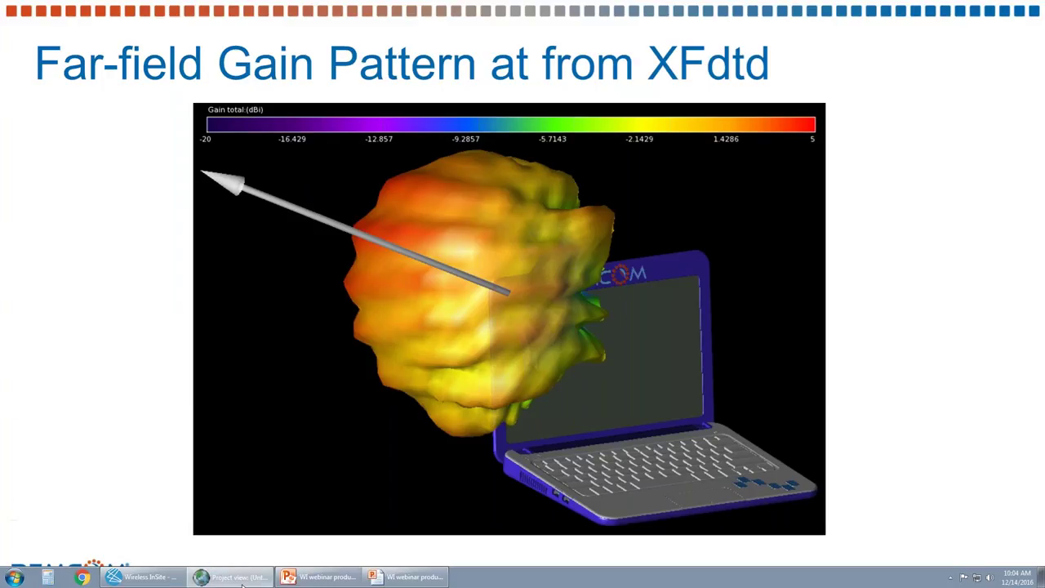
click(168, 580)
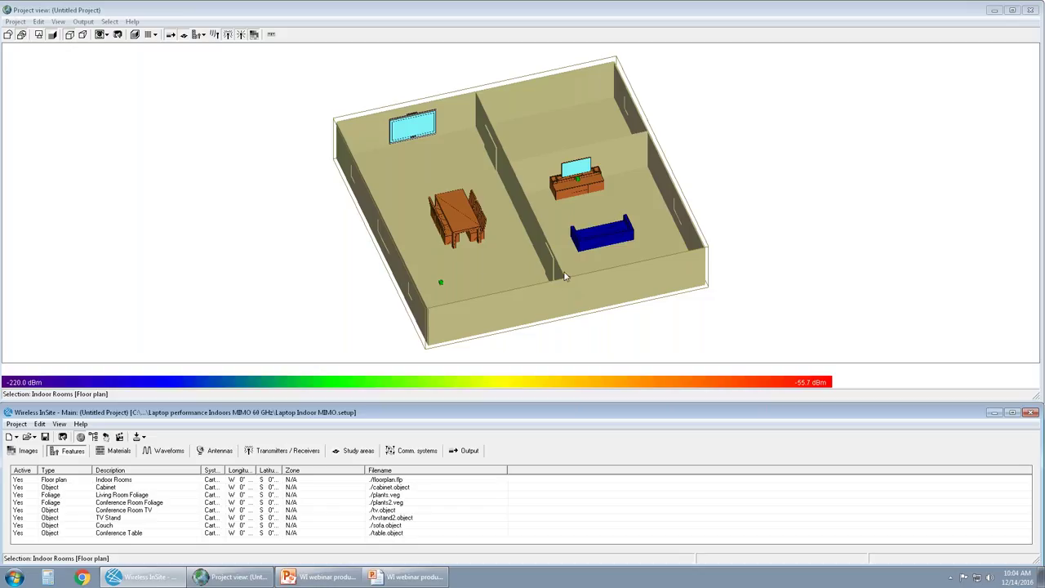
click(649, 276)
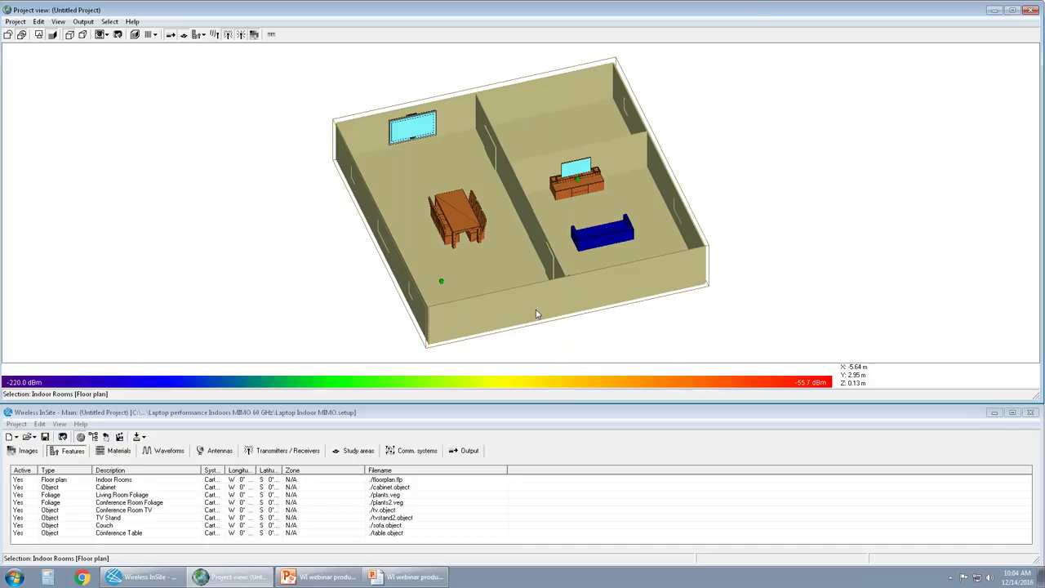
click(400, 416)
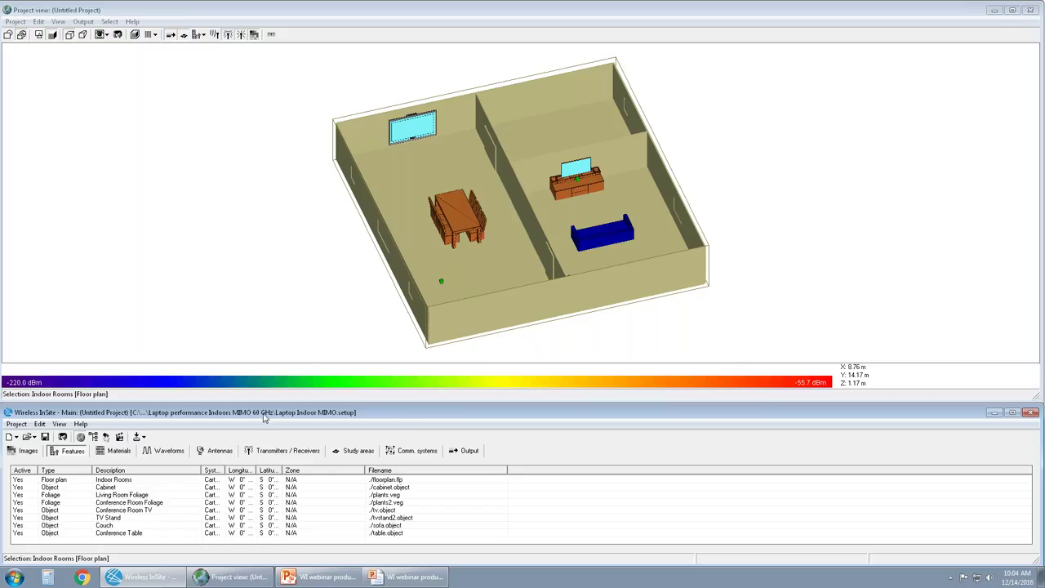
drag(263, 402, 290, 416)
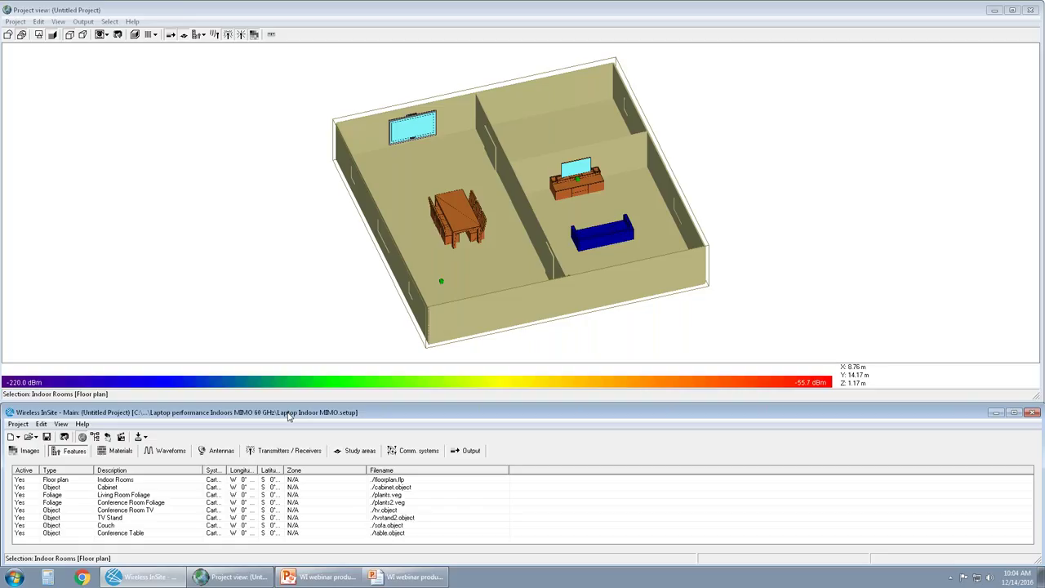
Orbit and zoom the furnished rooms to an oblique view, then show the empty Images list.
drag(795, 280, 645, 285)
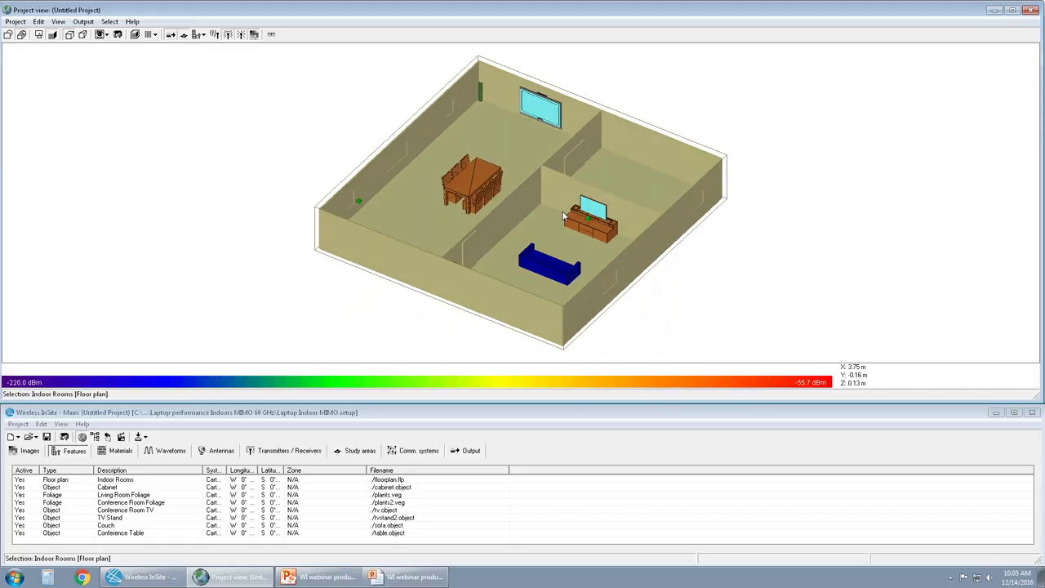
scroll(592, 225, up, 3)
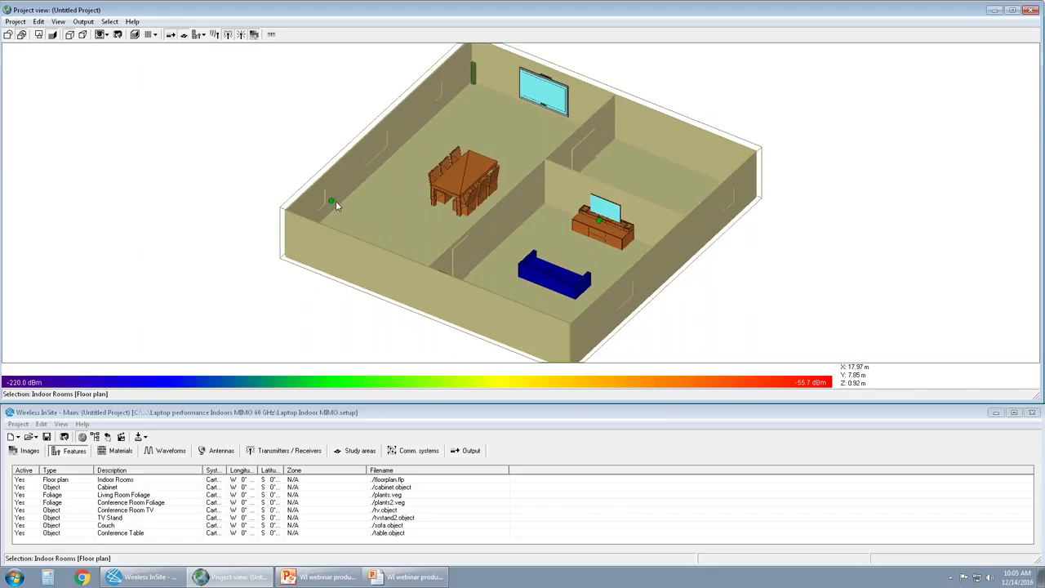
scroll(338, 219, down, 3)
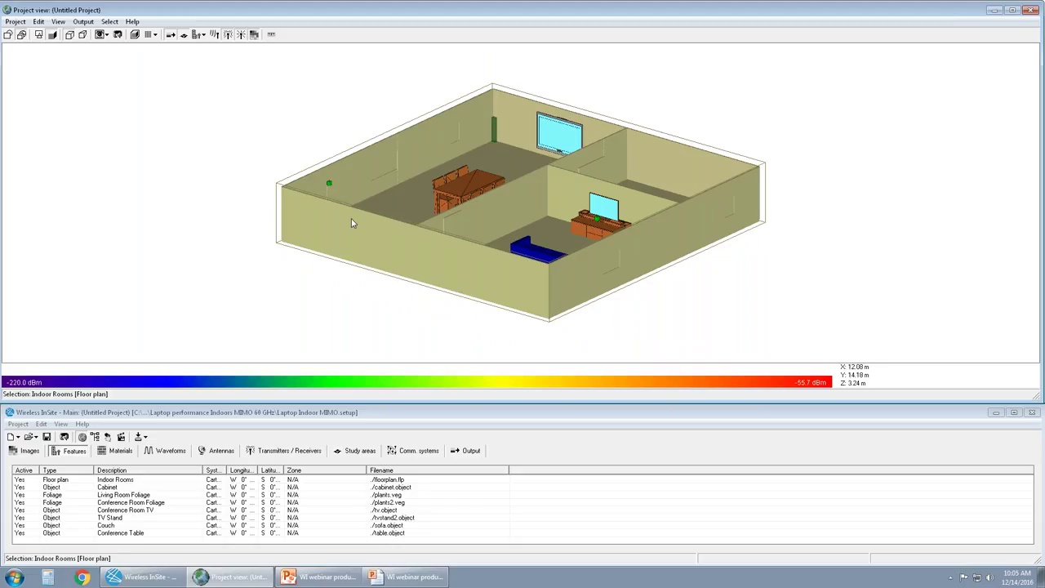
scroll(351, 223, up, 2)
drag(363, 229, 416, 180)
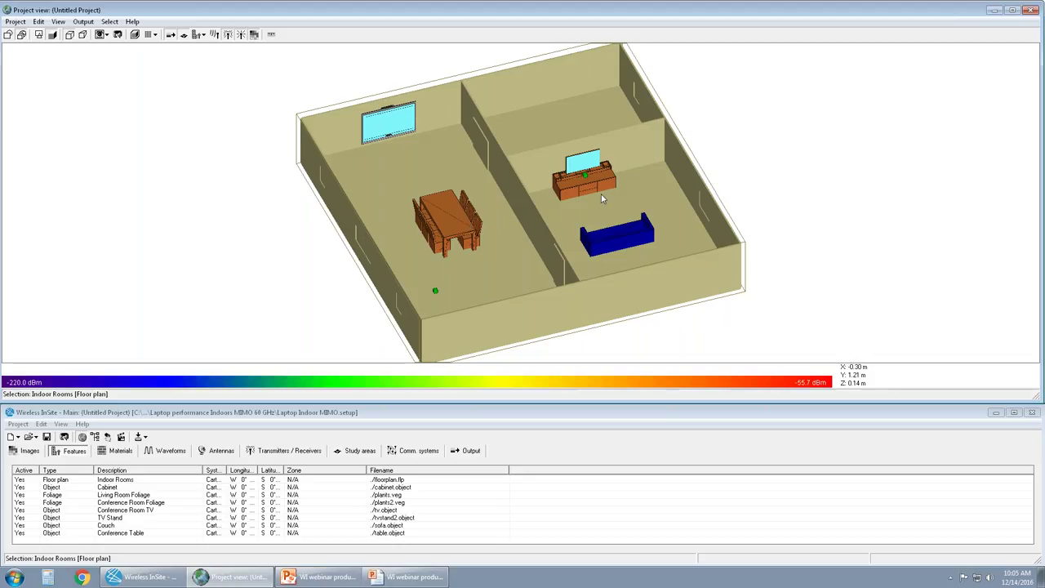
drag(523, 246, 547, 245)
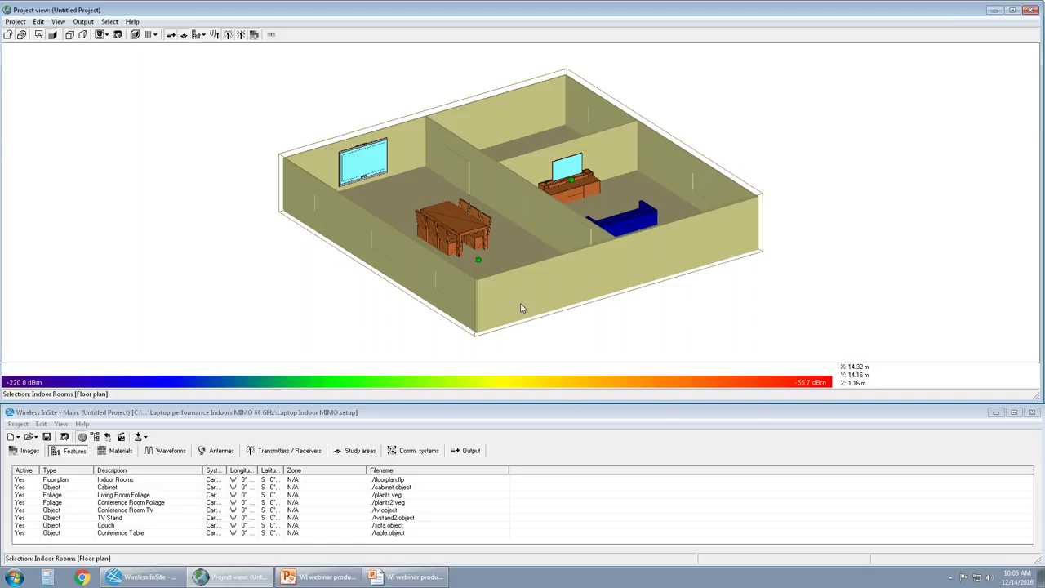
click(372, 409)
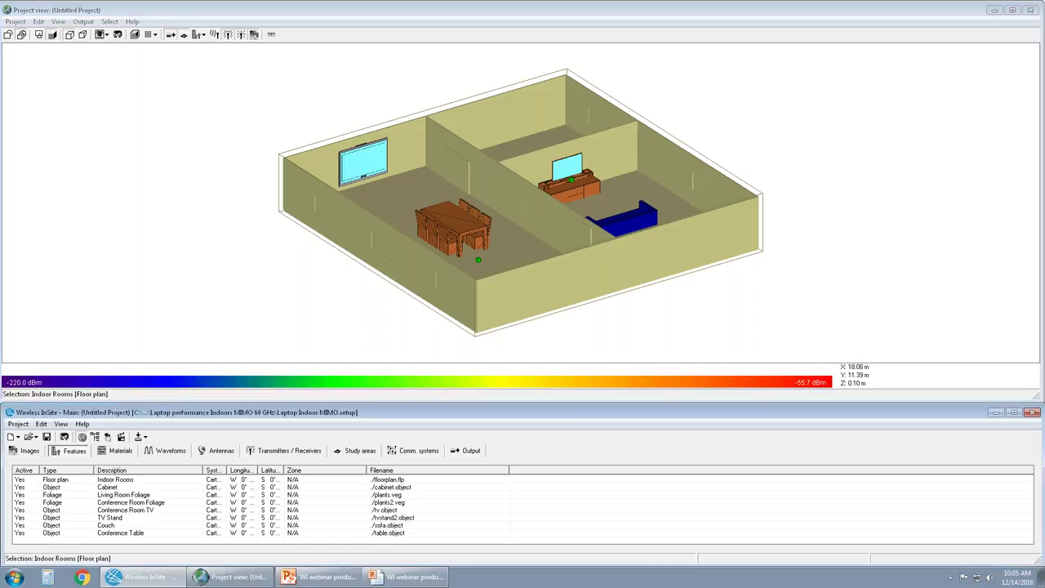
click(27, 450)
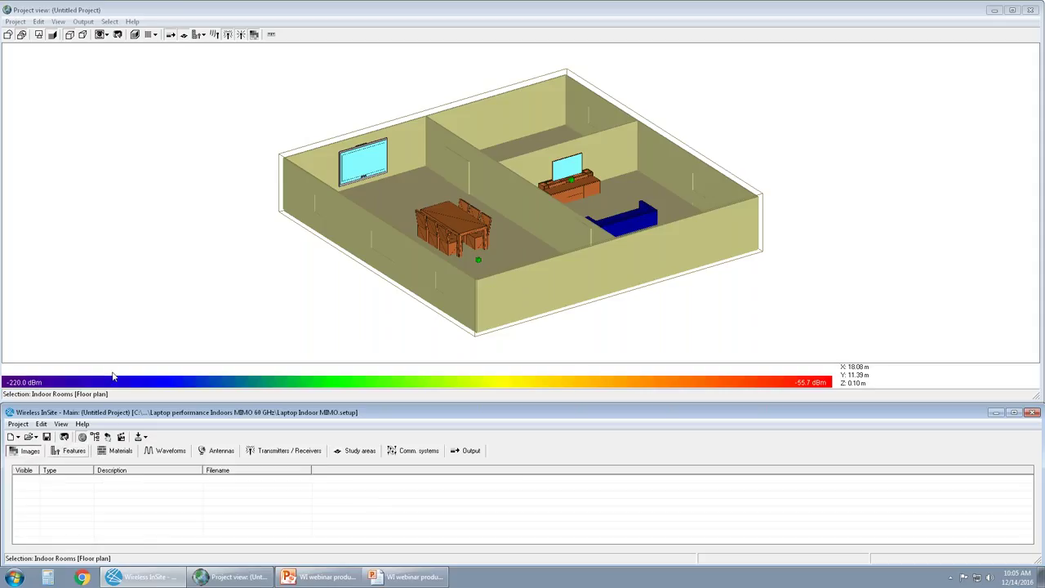
Browse the 3D view's context menu without choosing anything, then show the Features list.
right_click(137, 267)
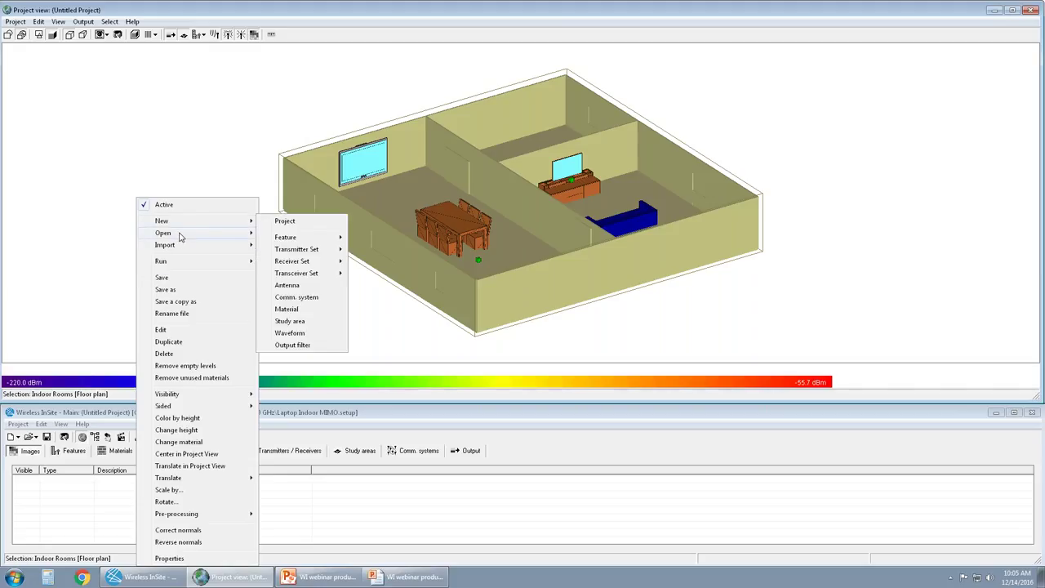
mouse_move(187, 233)
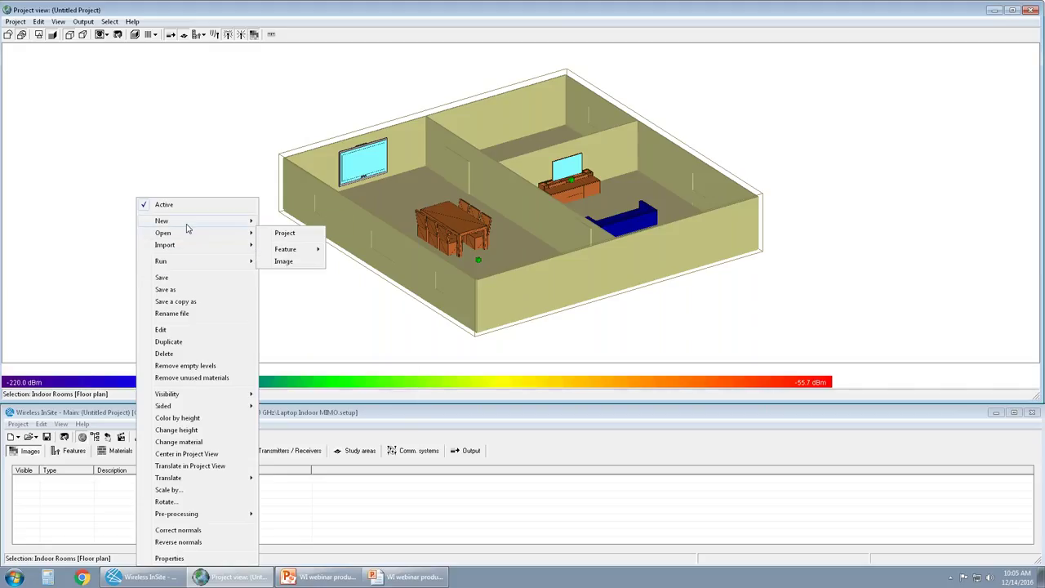
click(99, 414)
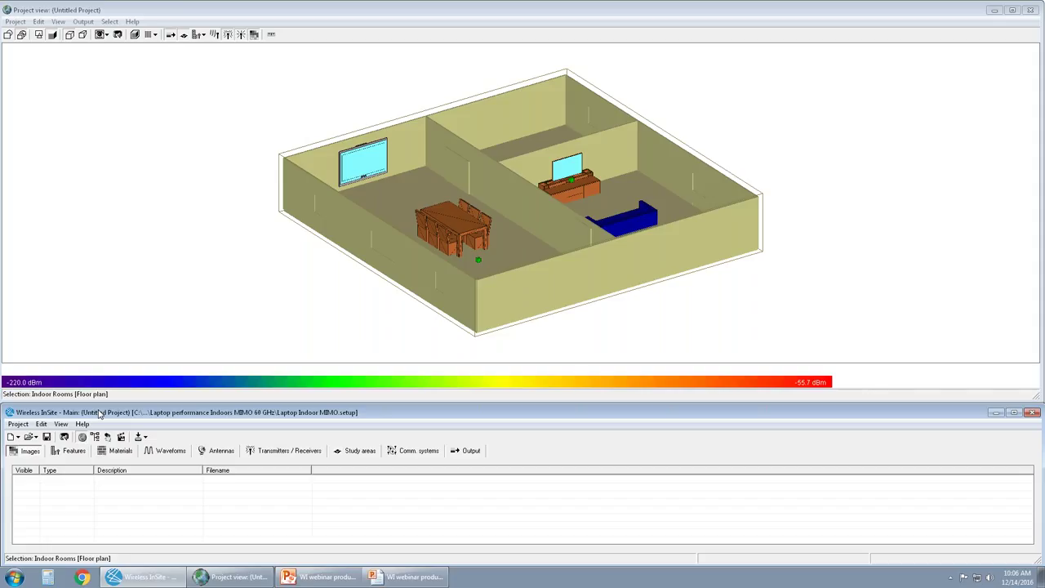
click(70, 451)
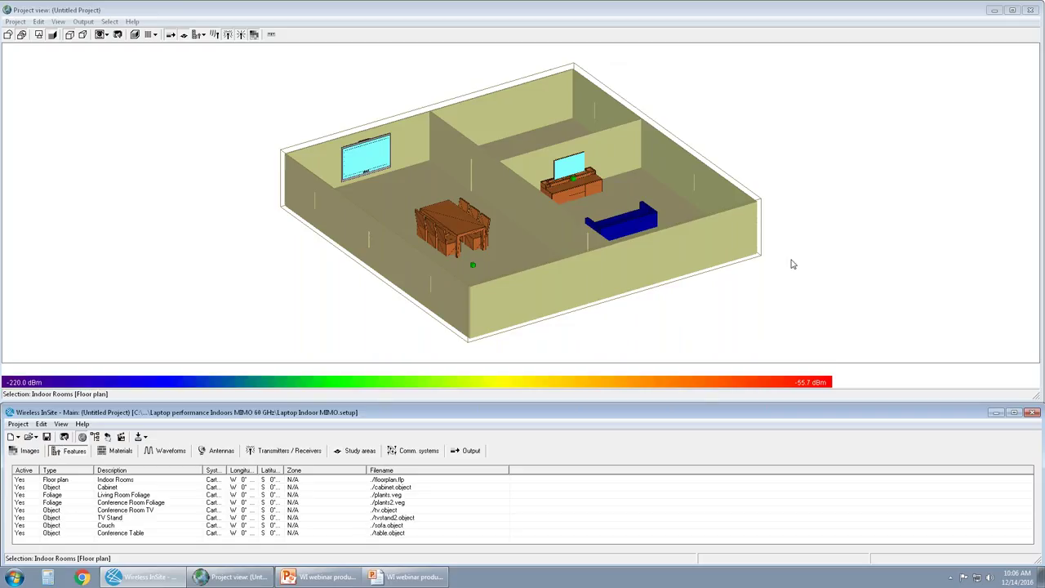
Tilt the rooms to an oblique view, select the Indoor Rooms floor plan and open its actions.
drag(786, 263, 630, 135)
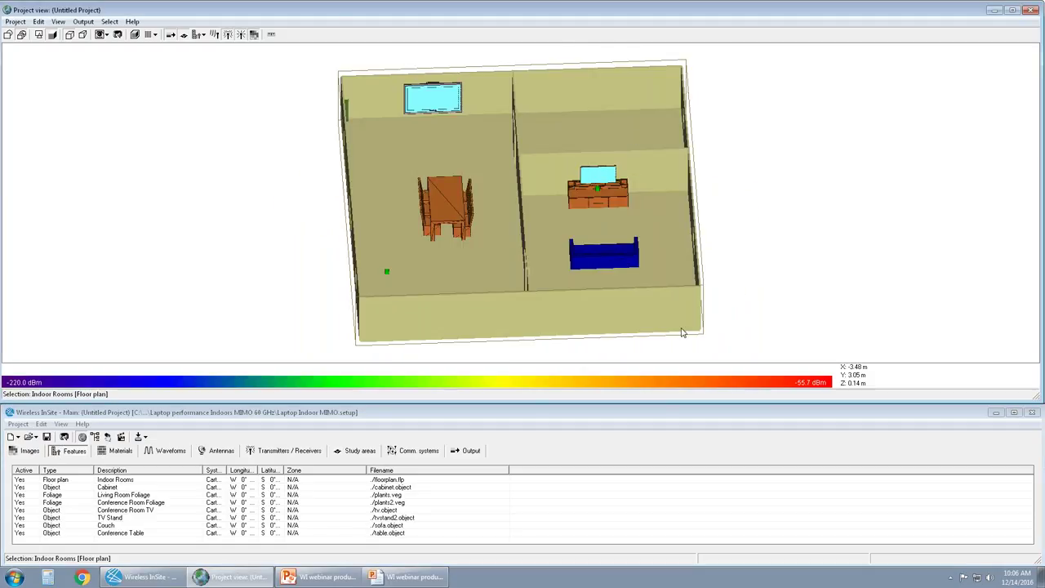
mouse_move(683, 332)
mouse_down()
mouse_move(634, 318)
mouse_move(675, 327)
mouse_up()
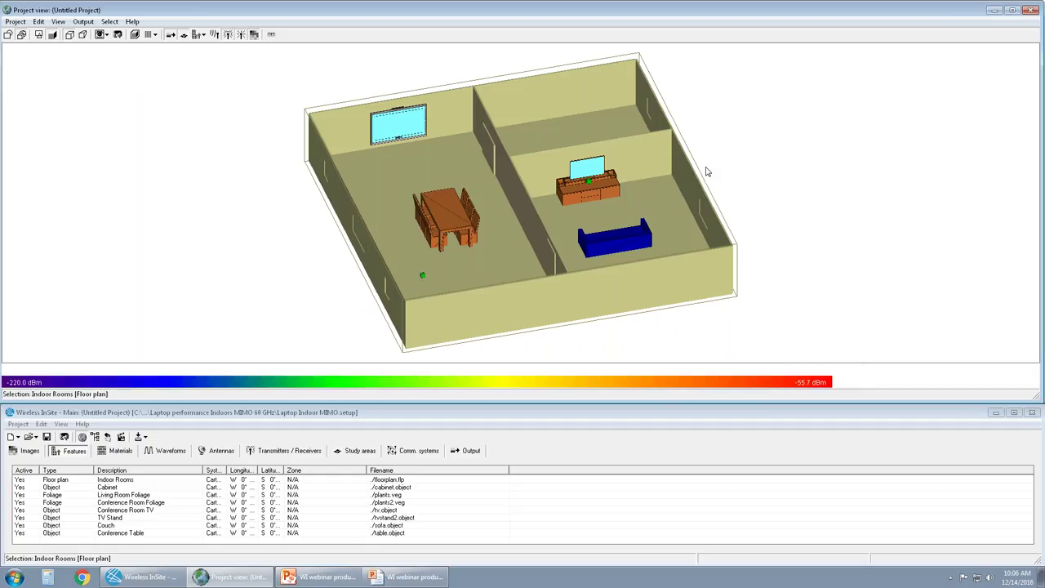
click(128, 484)
click(127, 482)
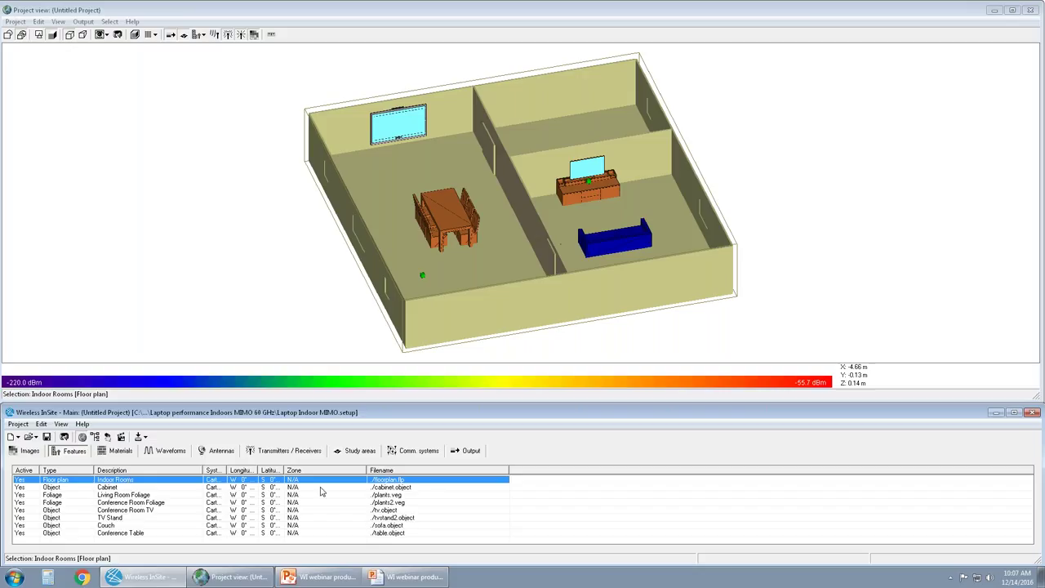
right_click(103, 487)
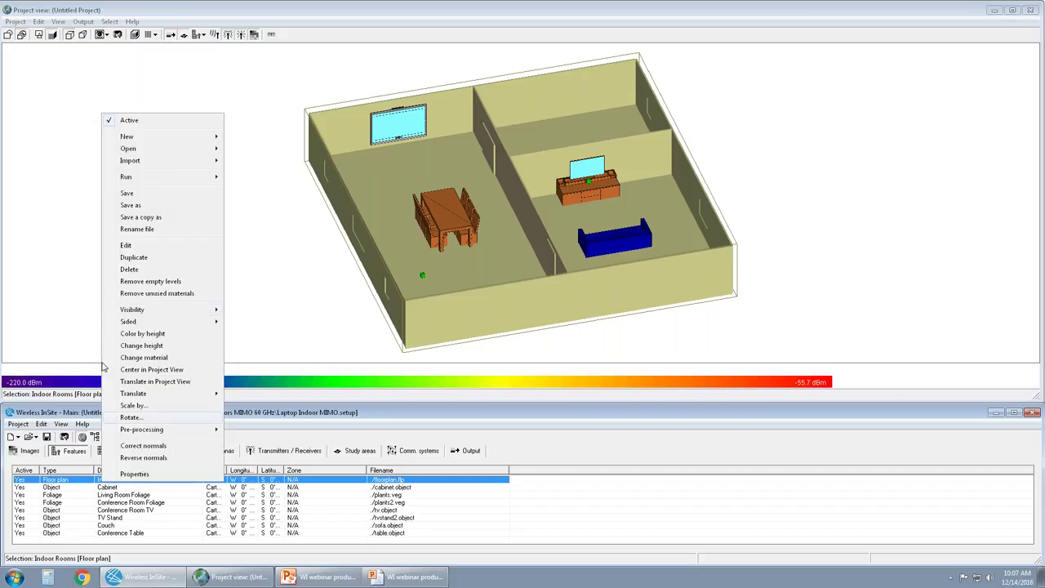
click(122, 246)
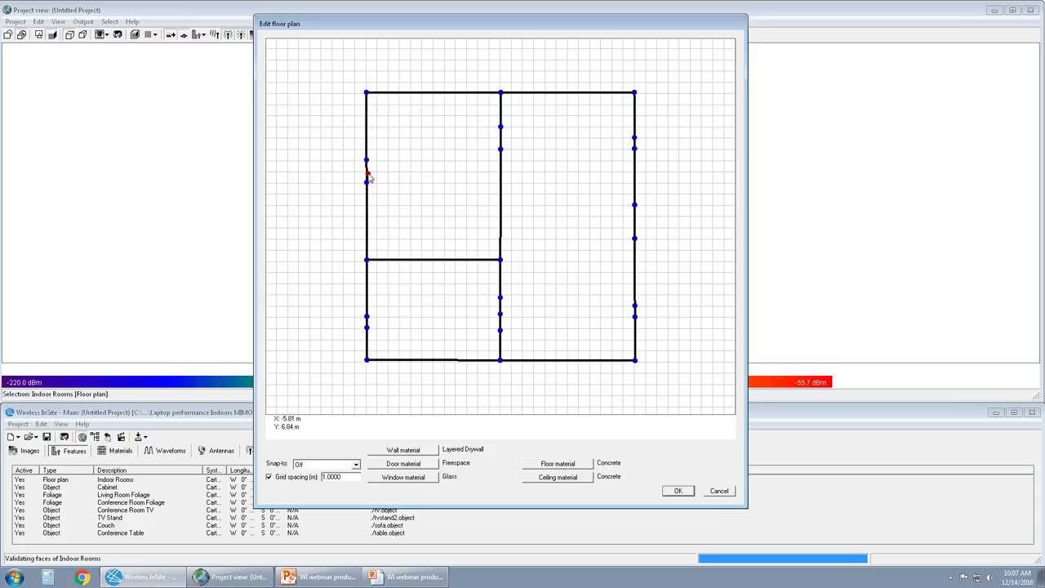
right_click(649, 173)
mouse_move(661, 183)
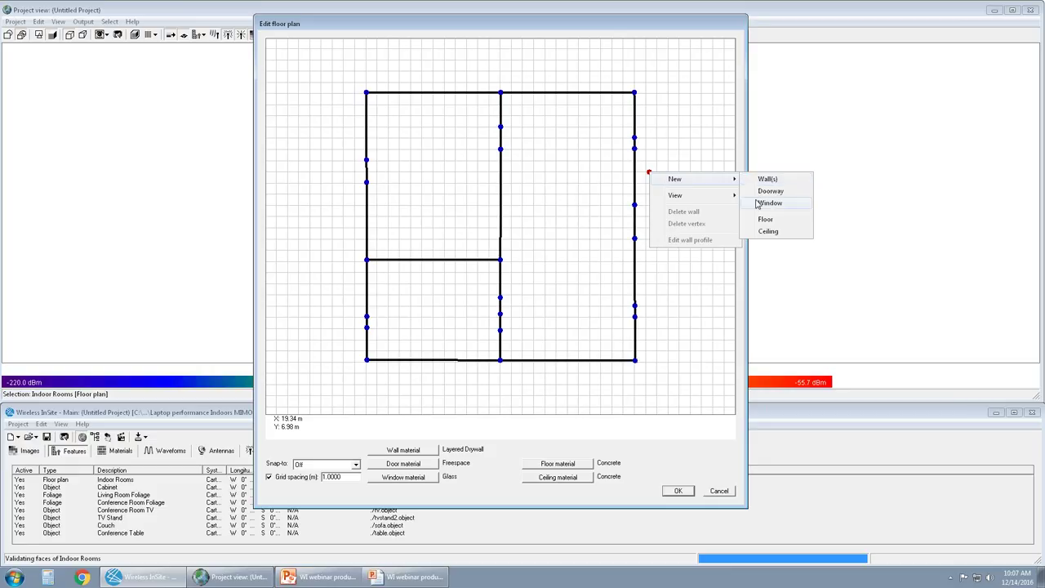
click(667, 433)
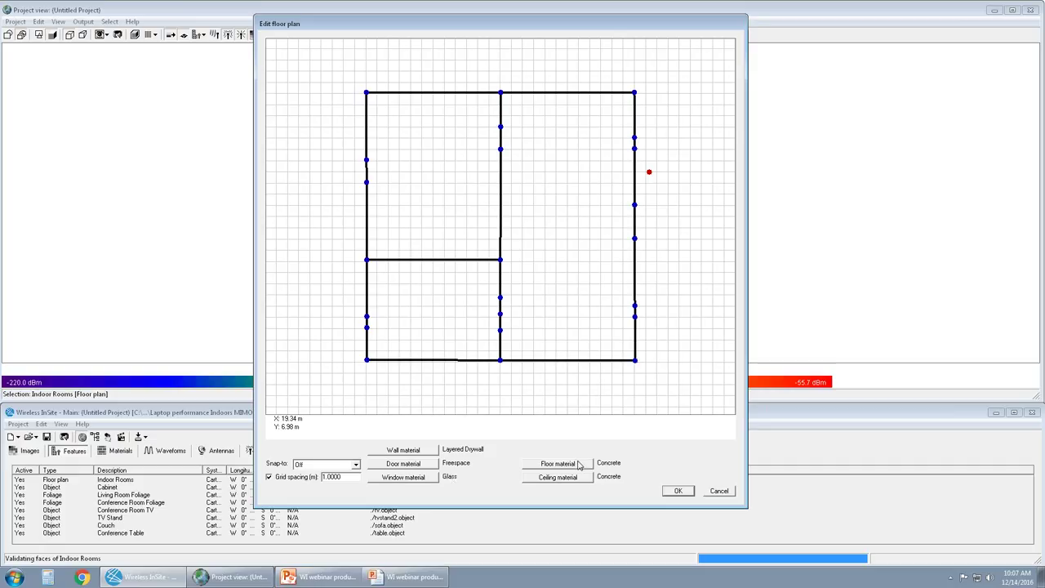
click(719, 491)
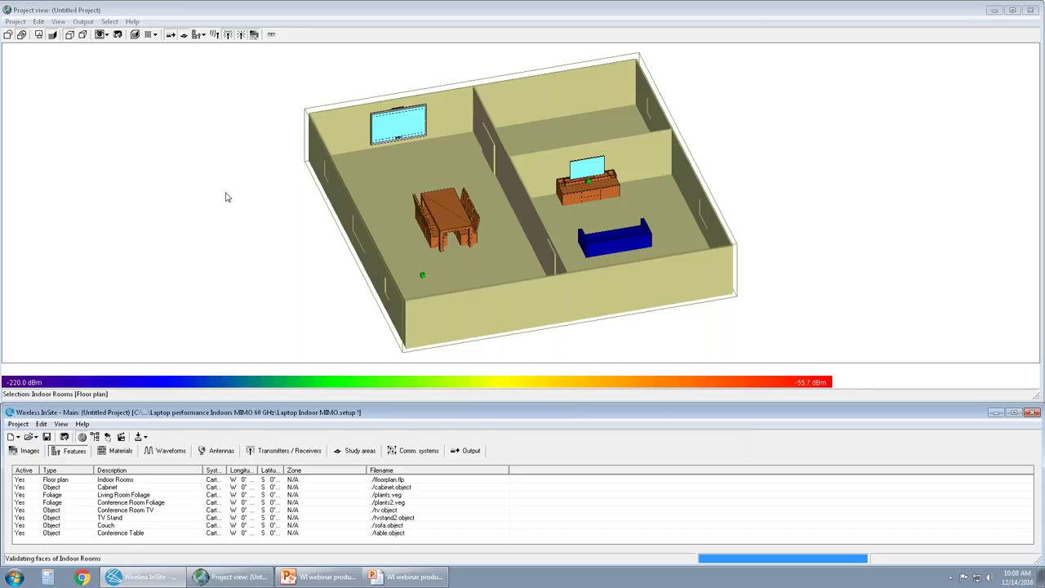
Turn the rooms, browse the New and Import menus without importing, then show the Materials list.
drag(282, 261, 425, 265)
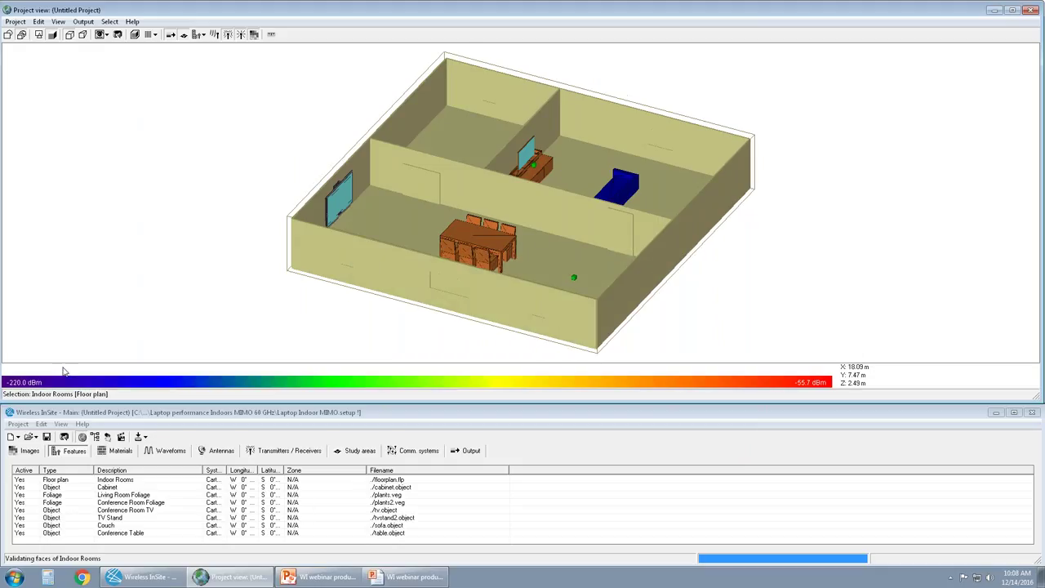
right_click(73, 191)
mouse_move(121, 218)
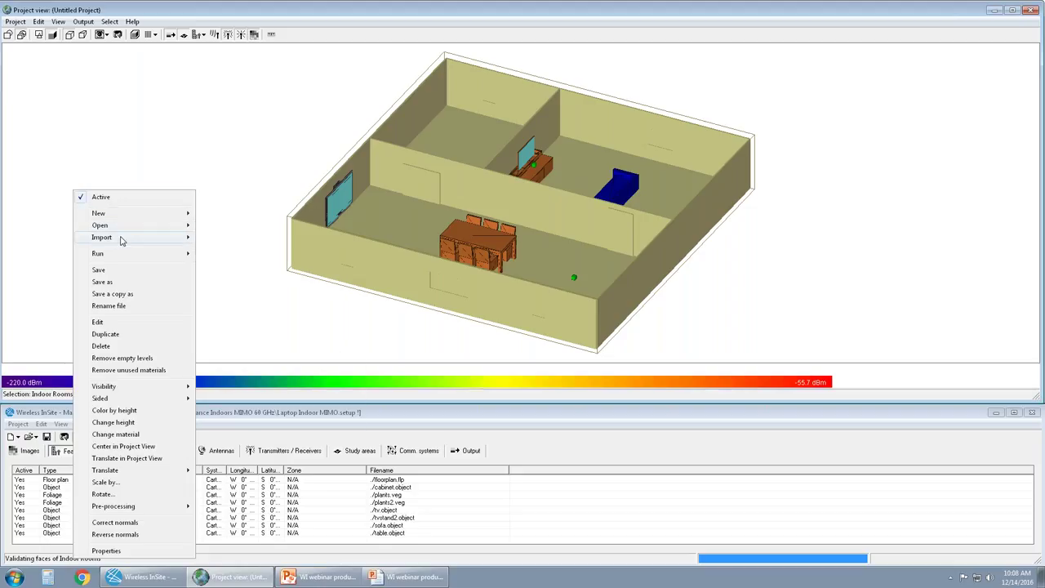
mouse_move(127, 239)
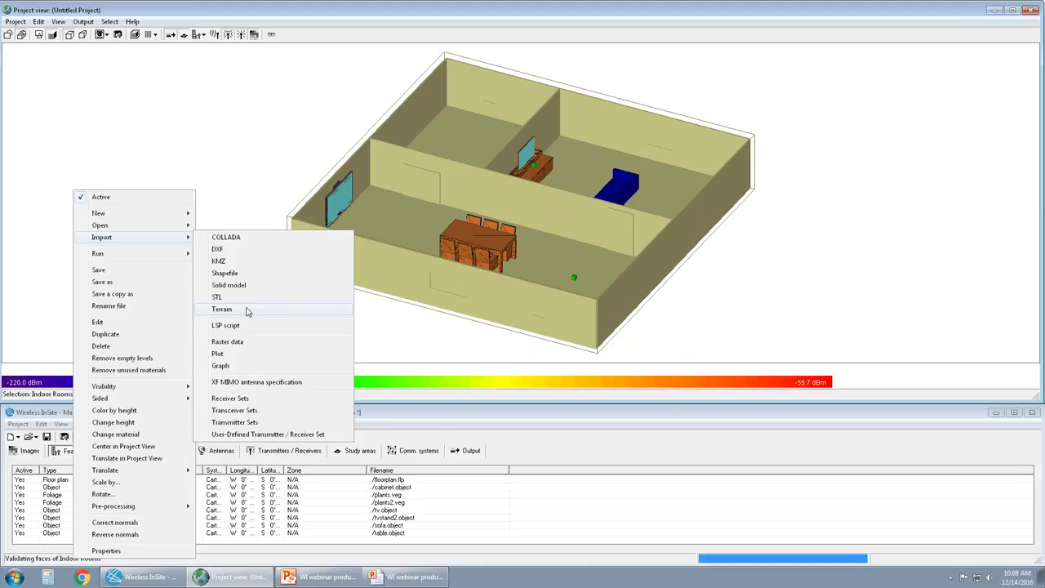
click(120, 454)
click(121, 454)
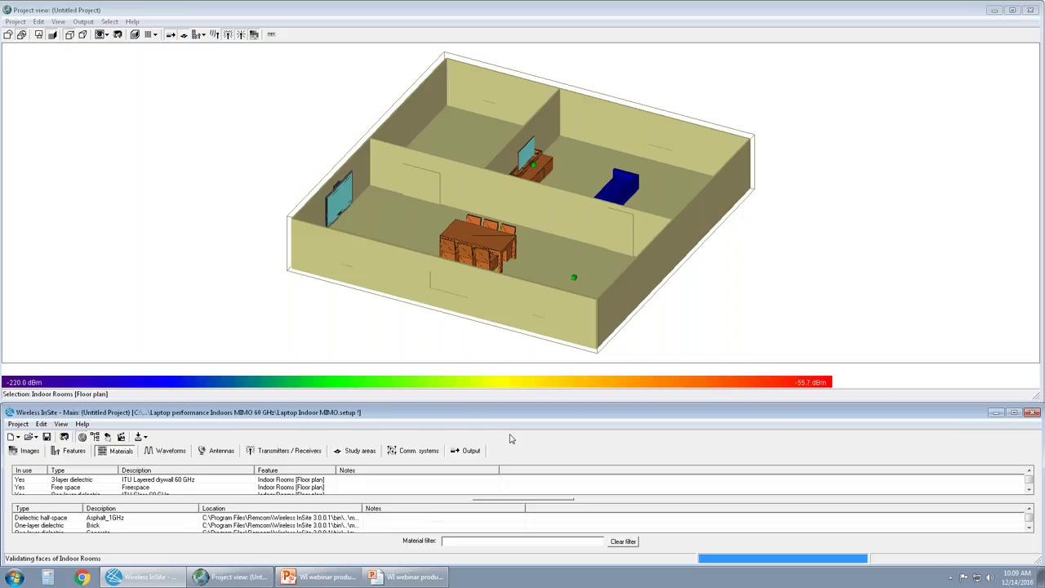
Enlarge the main window and browse the library, comparing ITU Ceiling board 60 GHz and 28 GHz.
drag(512, 404, 516, 253)
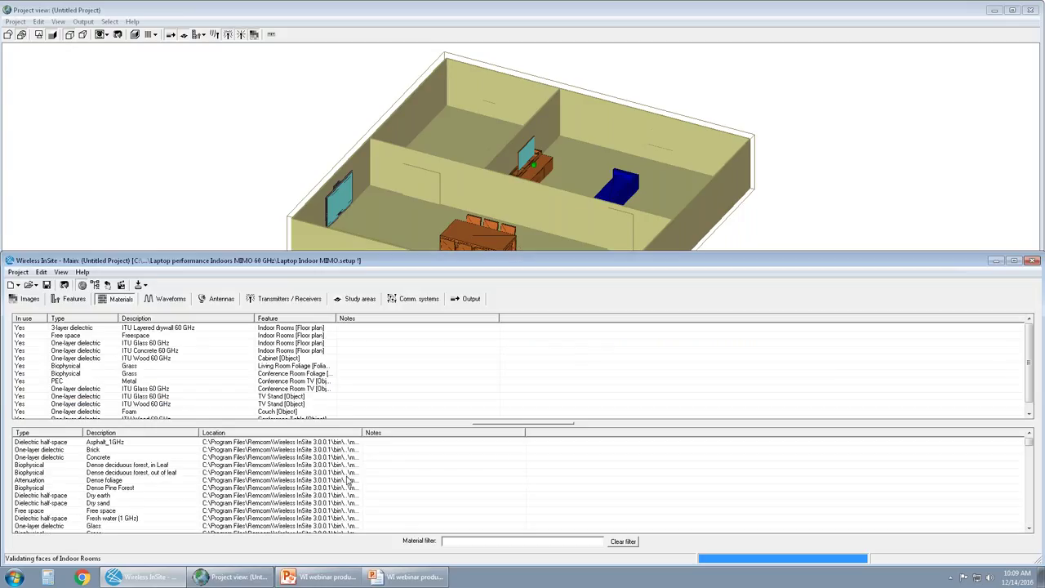
click(263, 445)
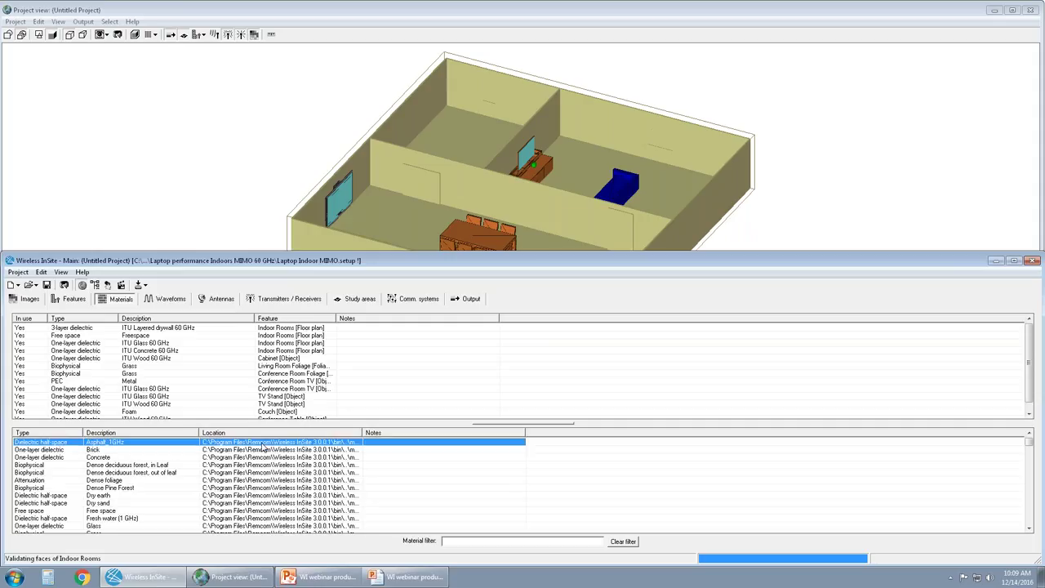
key(Down)
key(Down)
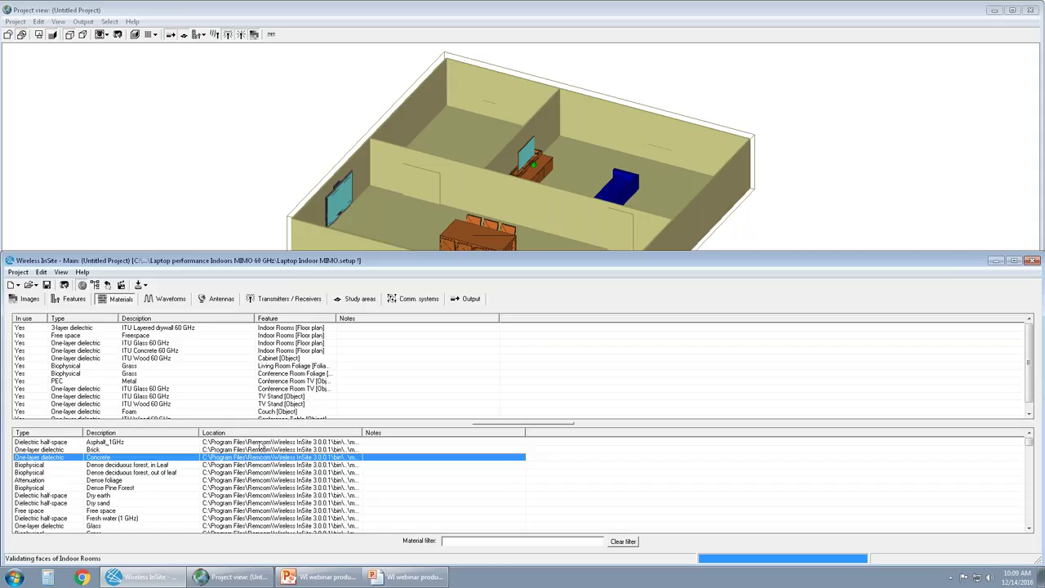
scroll(197, 498, down, 3)
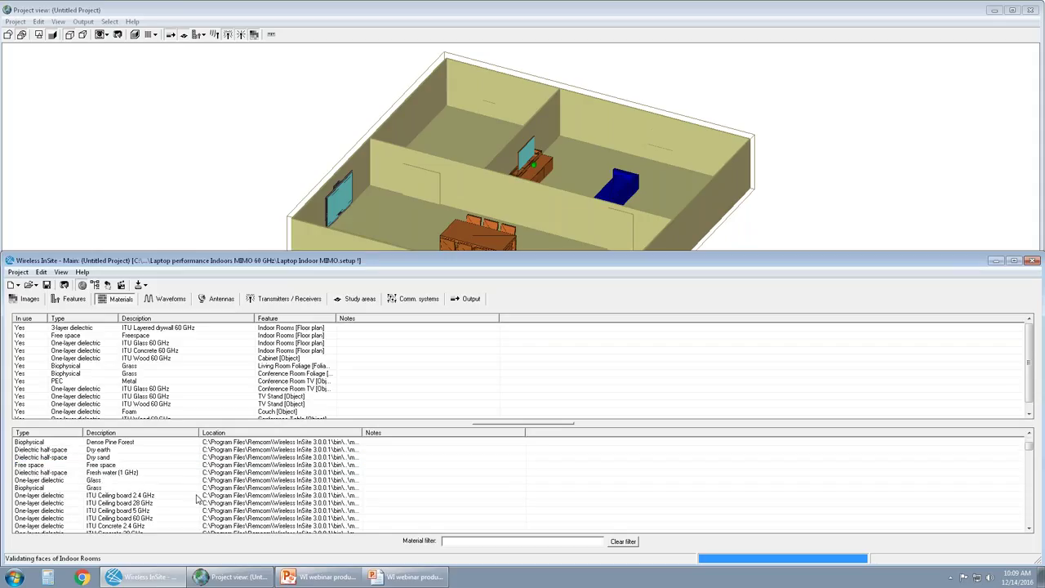
scroll(193, 488, down, 1)
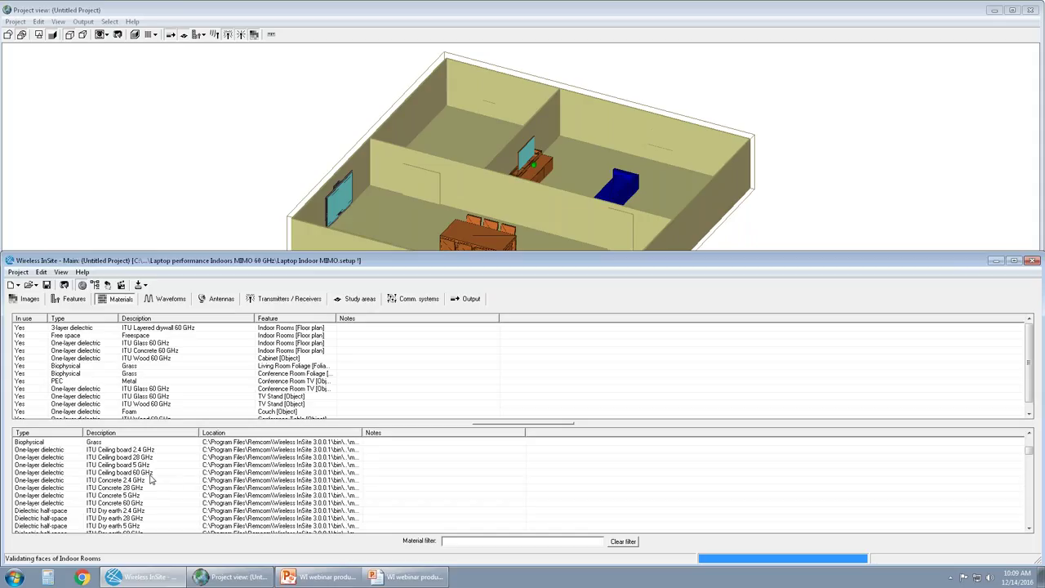
click(152, 472)
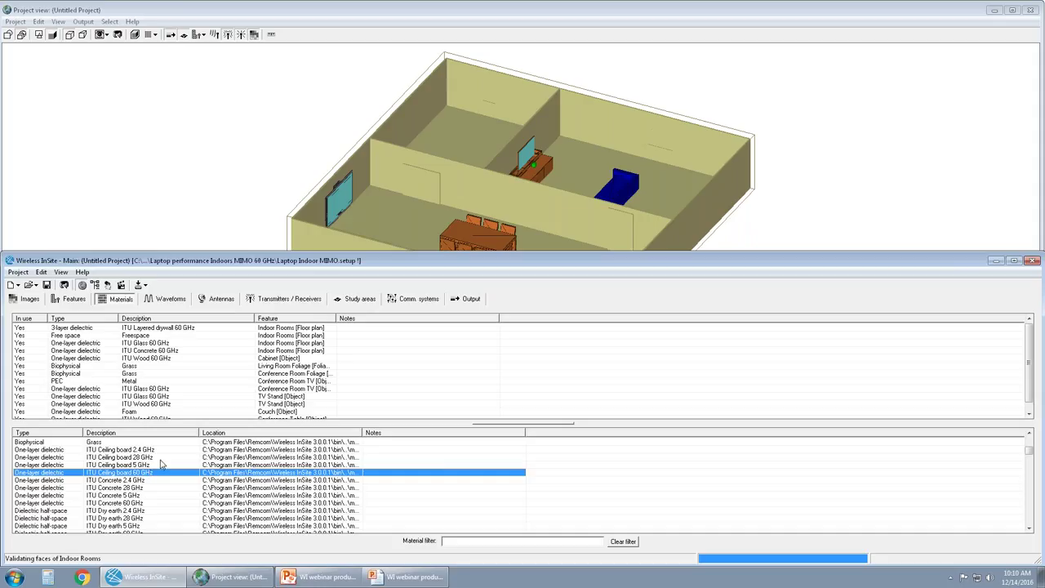
click(161, 459)
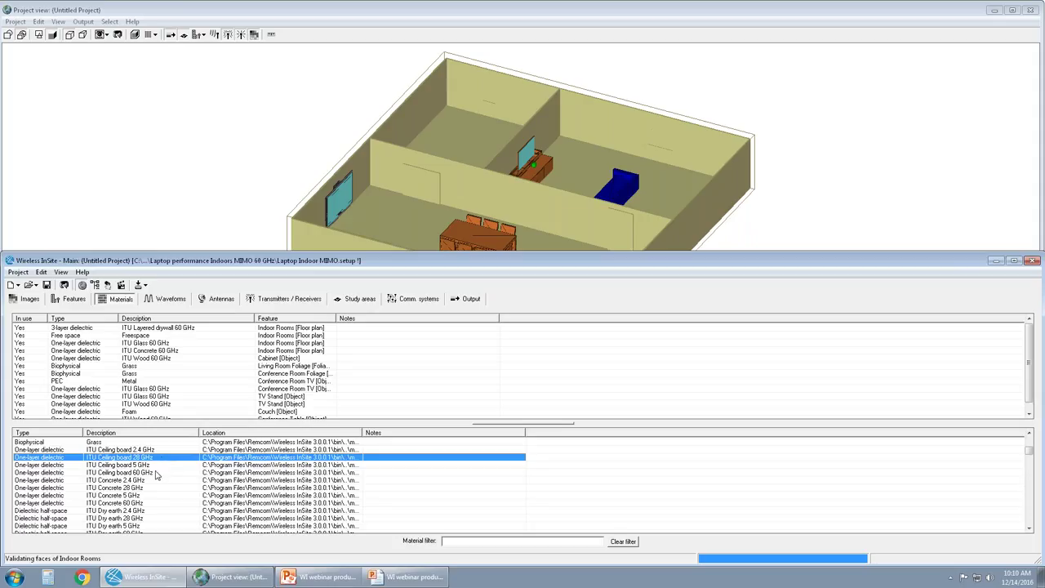
click(157, 474)
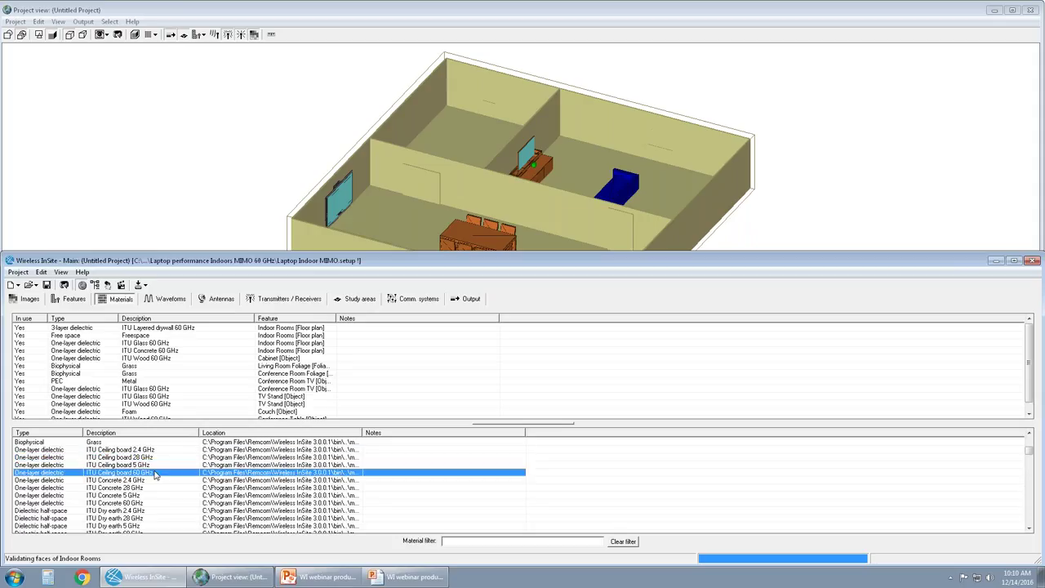
Return to the top of the library and open the Asphalt_1GHz material's properties.
scroll(155, 475, down, 2)
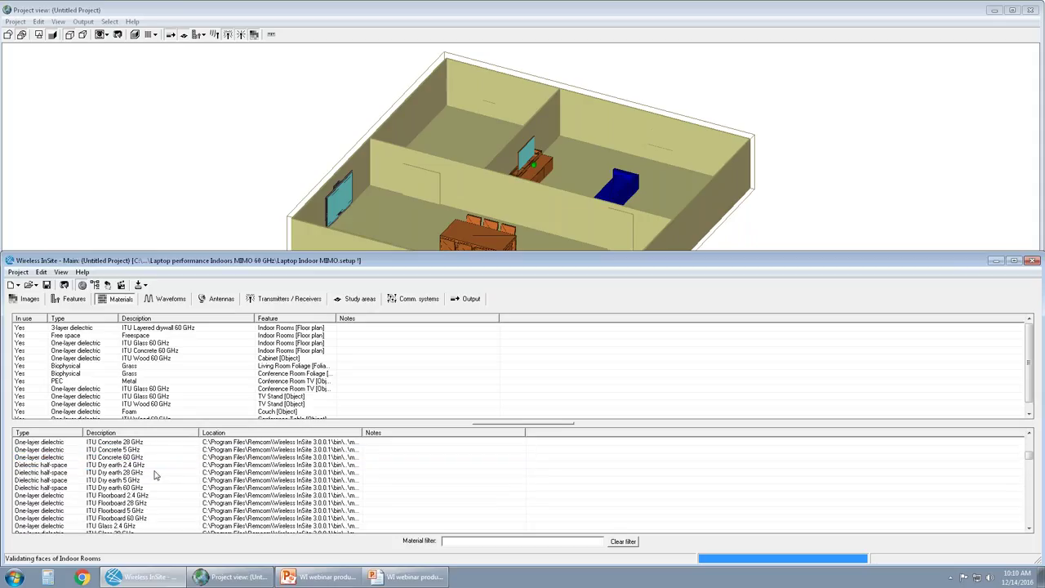
scroll(156, 480, up, 7)
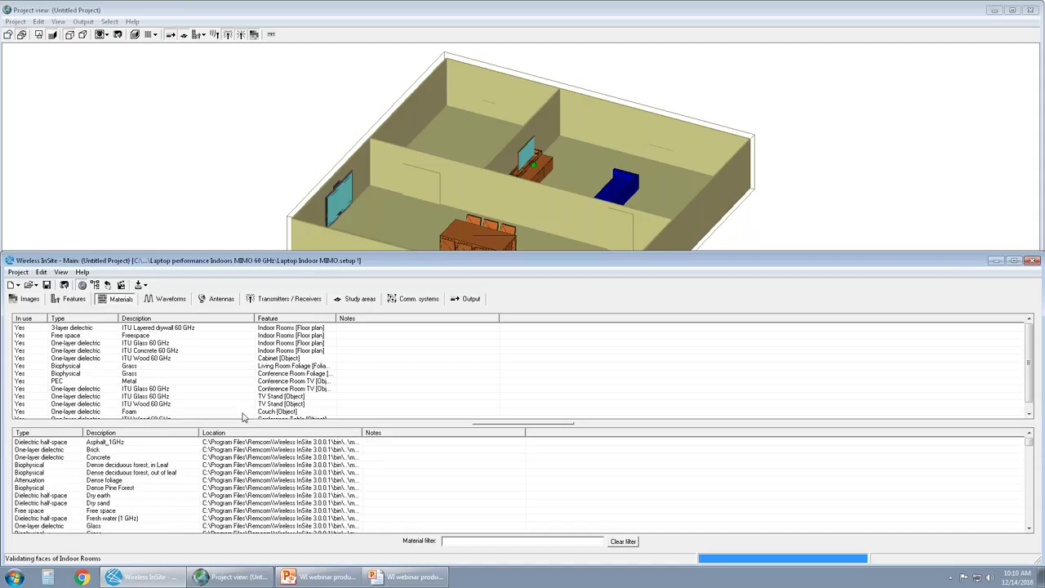
double_click(120, 445)
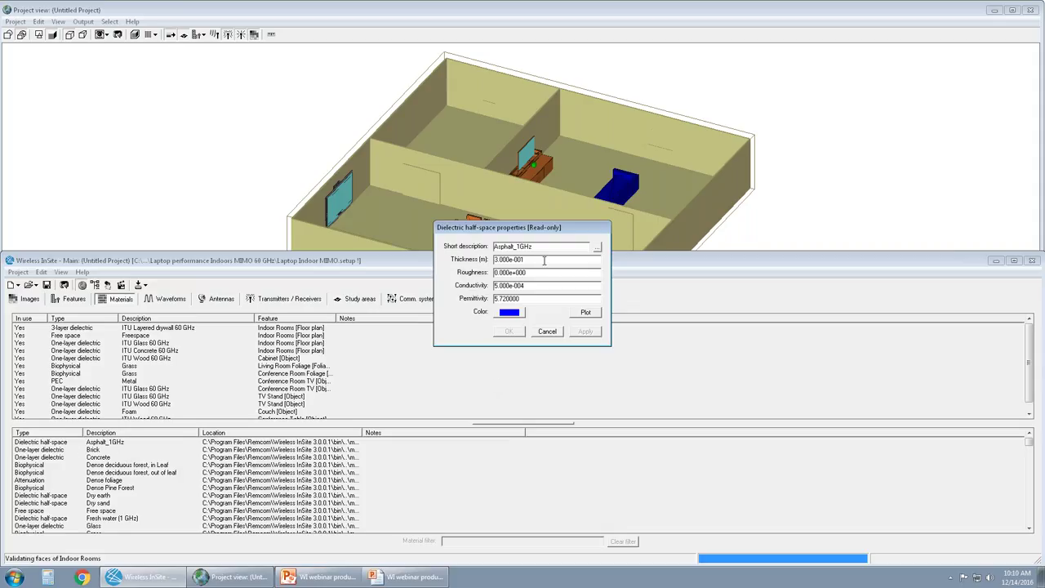
Check Asphalt_1GHz thickness, roughness, conductivity and colour, then cancel the dialog unchanged.
drag(493, 259, 540, 261)
drag(531, 272, 493, 273)
drag(538, 231, 539, 245)
drag(535, 299, 491, 311)
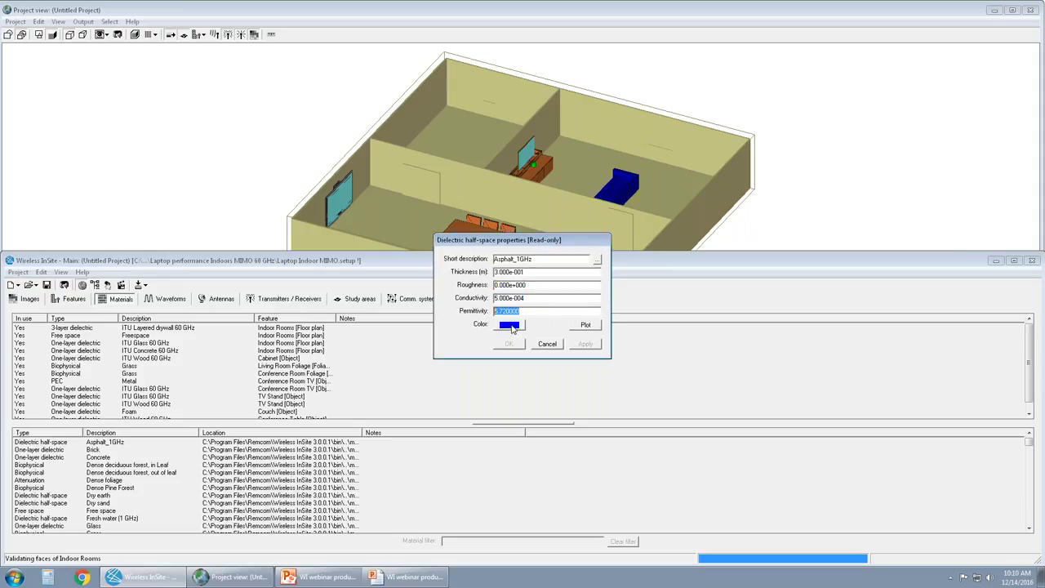
click(512, 328)
click(547, 345)
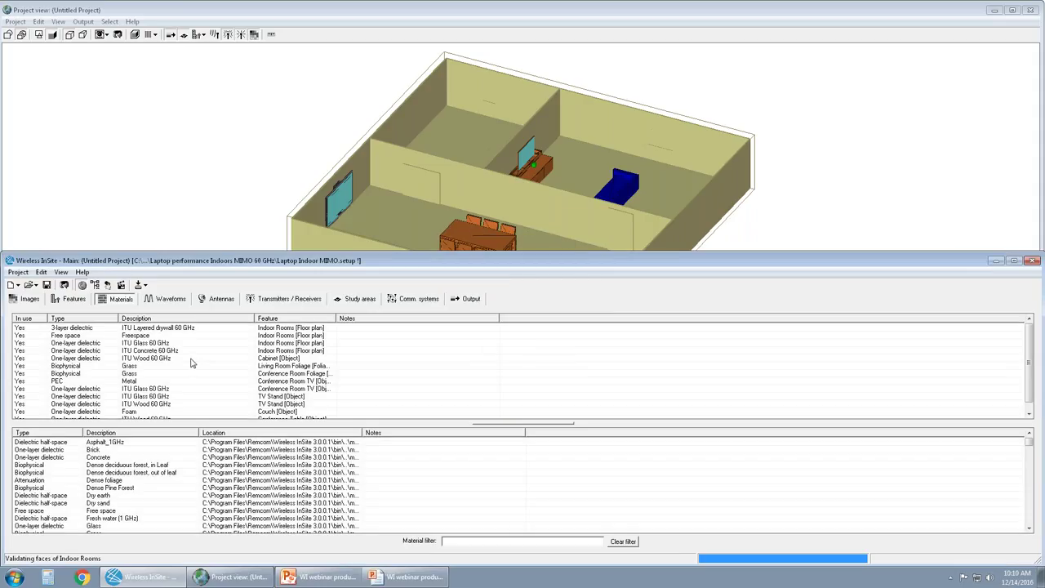
Switch the main window back to the Features list with the Indoor Rooms floor plan.
click(74, 299)
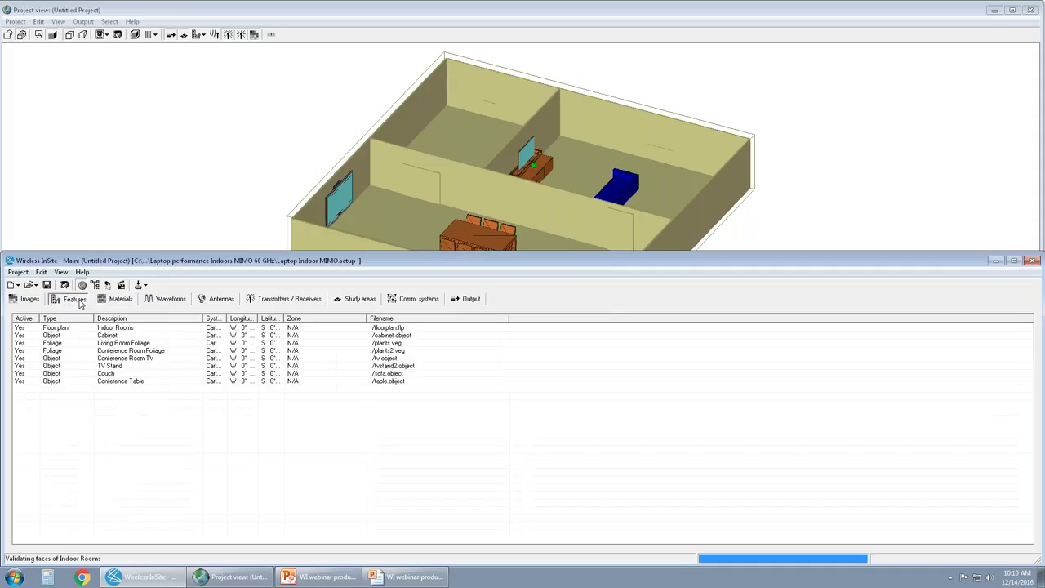
click(116, 366)
right_click(117, 365)
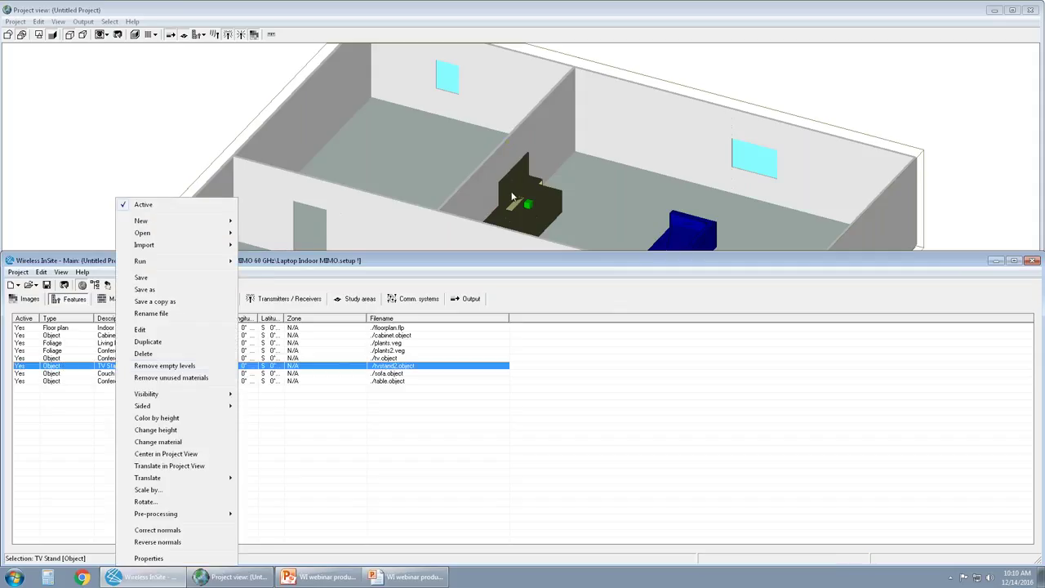
click(181, 442)
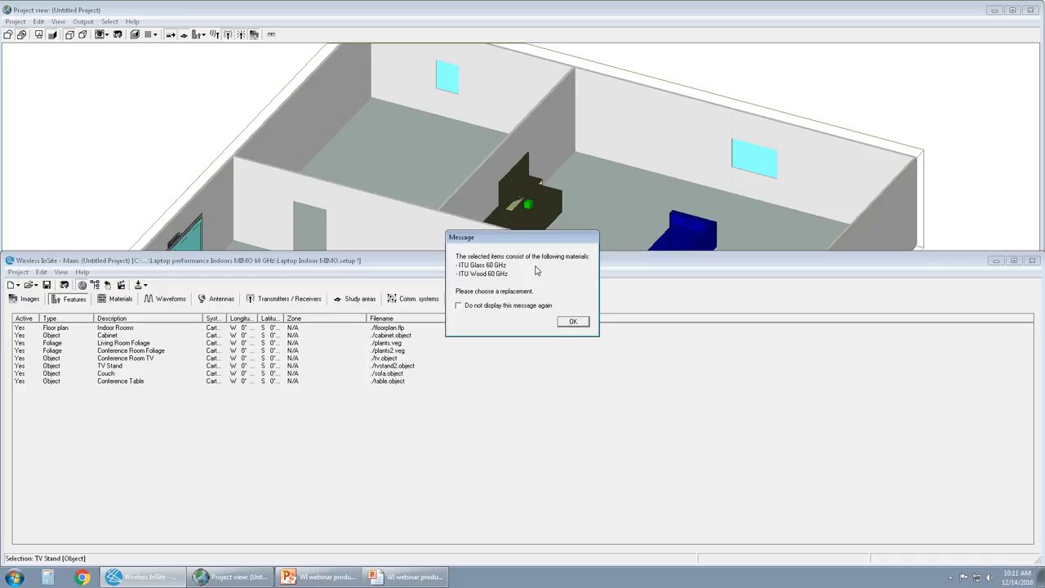
click(575, 321)
click(570, 324)
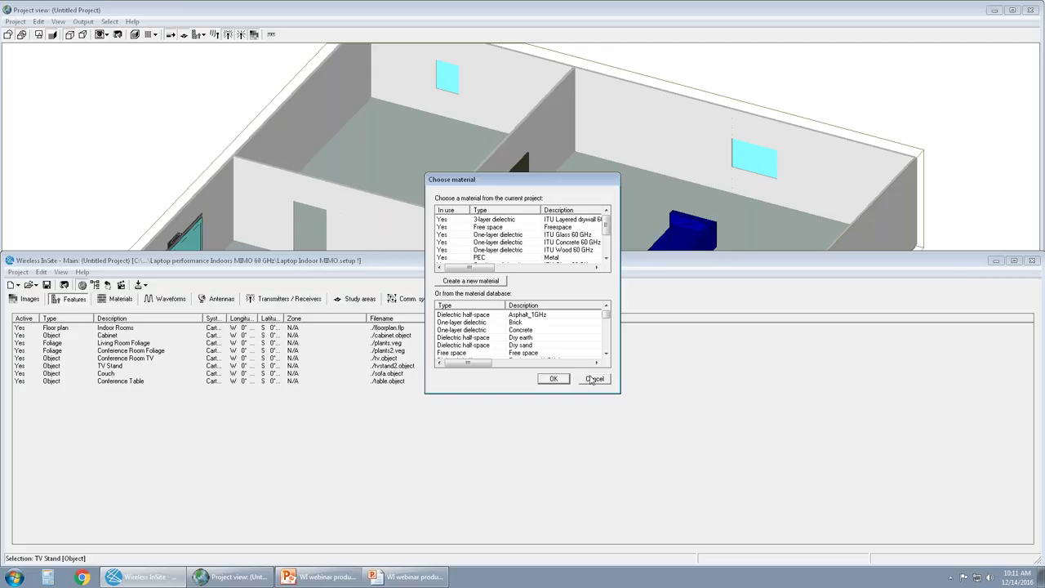
click(595, 380)
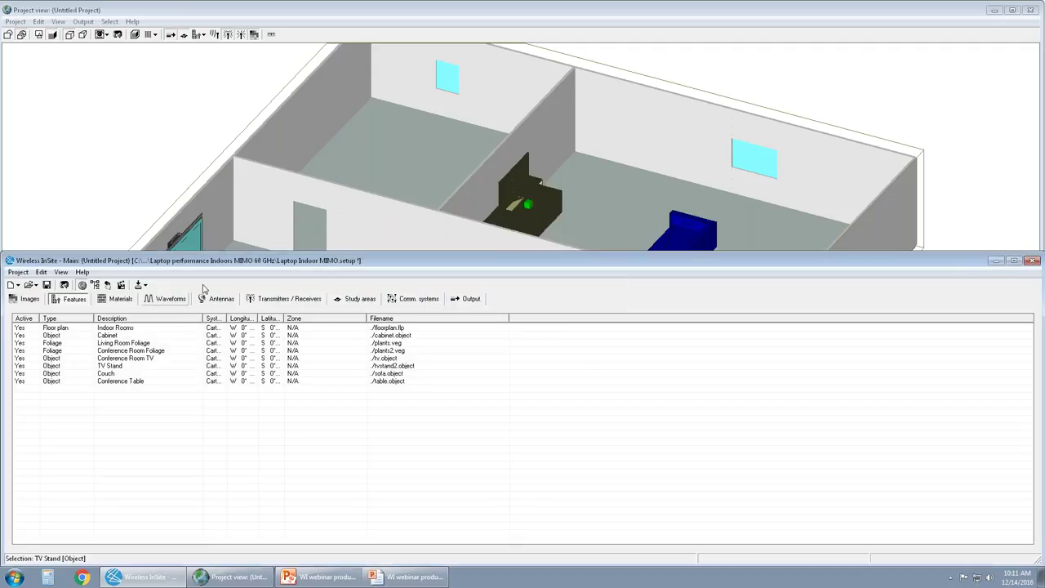
Enlarge the 3D view, inspect the 60 GHz Sinusoid waveform's 60000 MHz carrier, then cancel.
drag(339, 253, 348, 412)
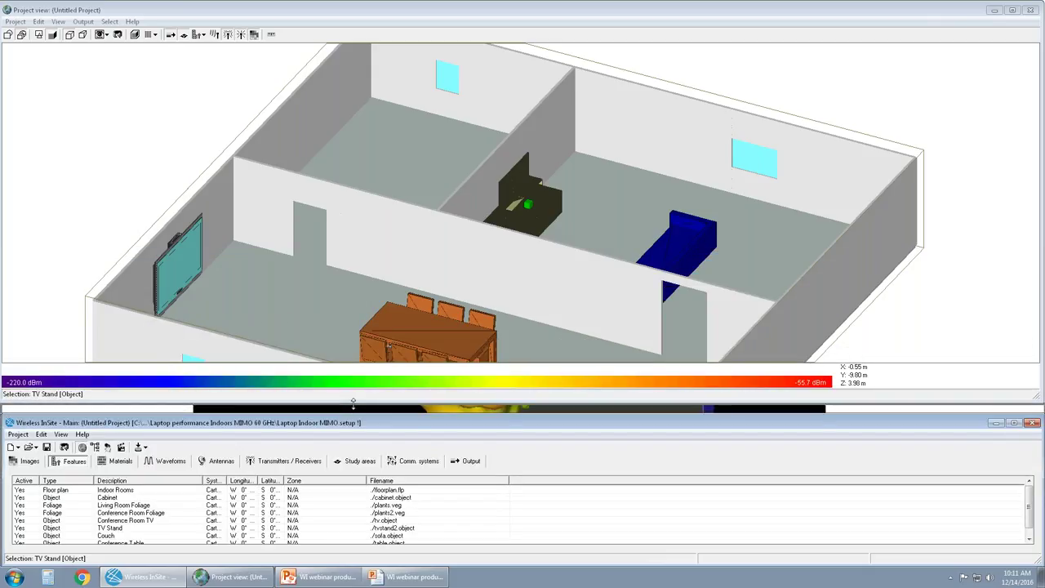
click(159, 456)
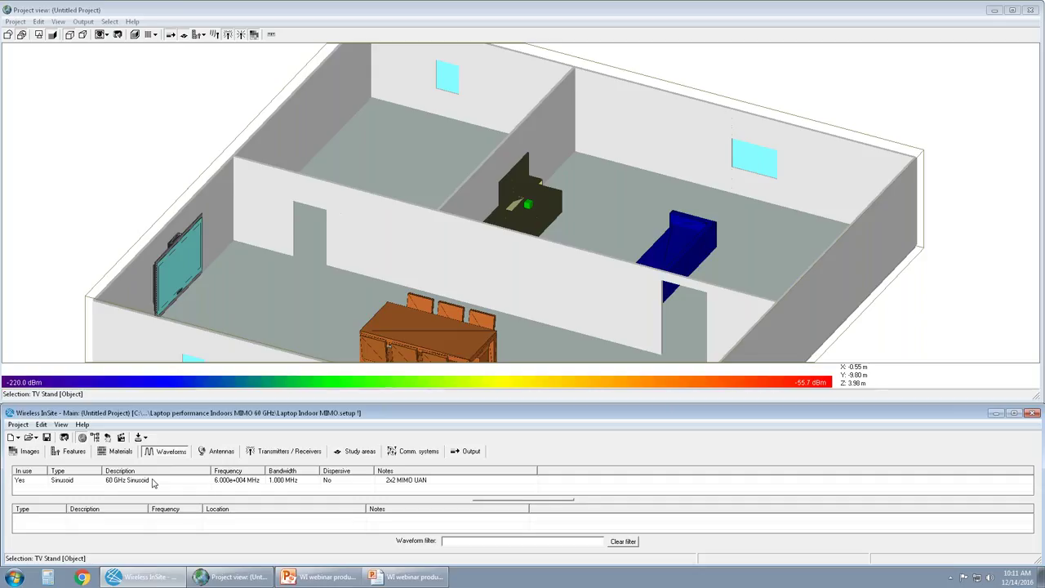
double_click(151, 482)
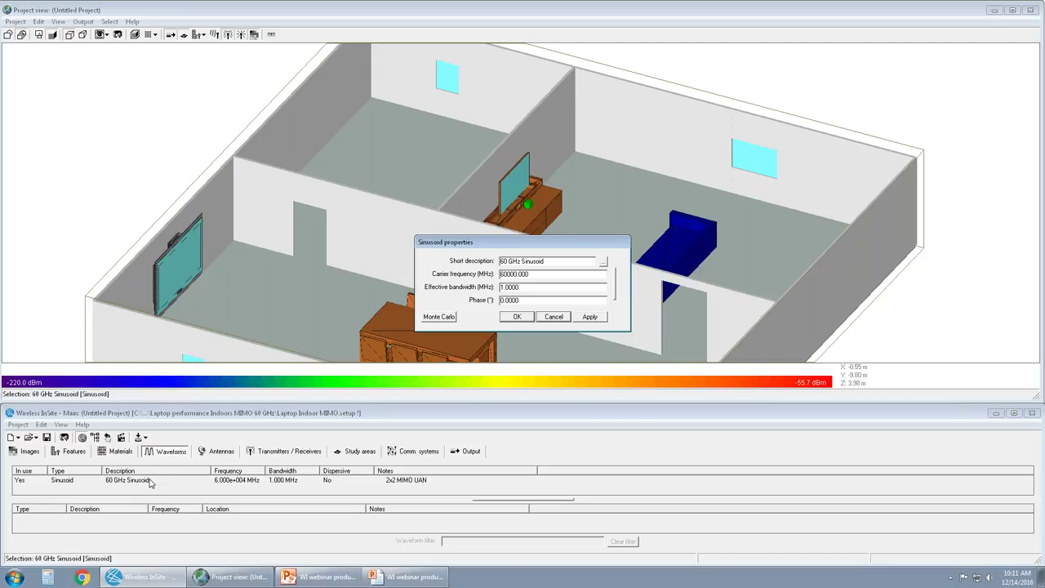
double_click(523, 274)
click(565, 318)
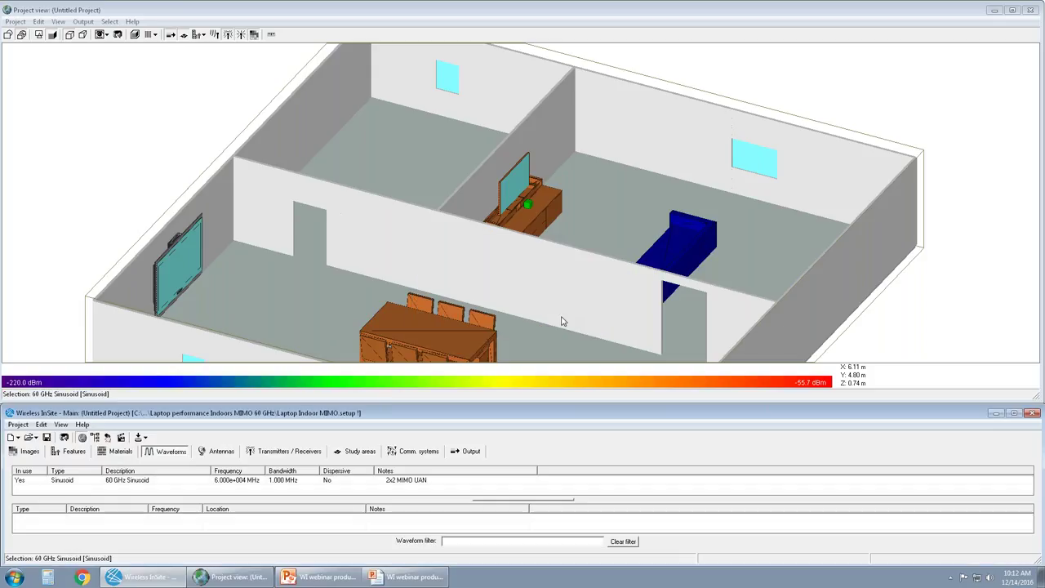
Show the Antennas list, give it more room, and bring up the SISO UAN antenna's actions.
click(214, 453)
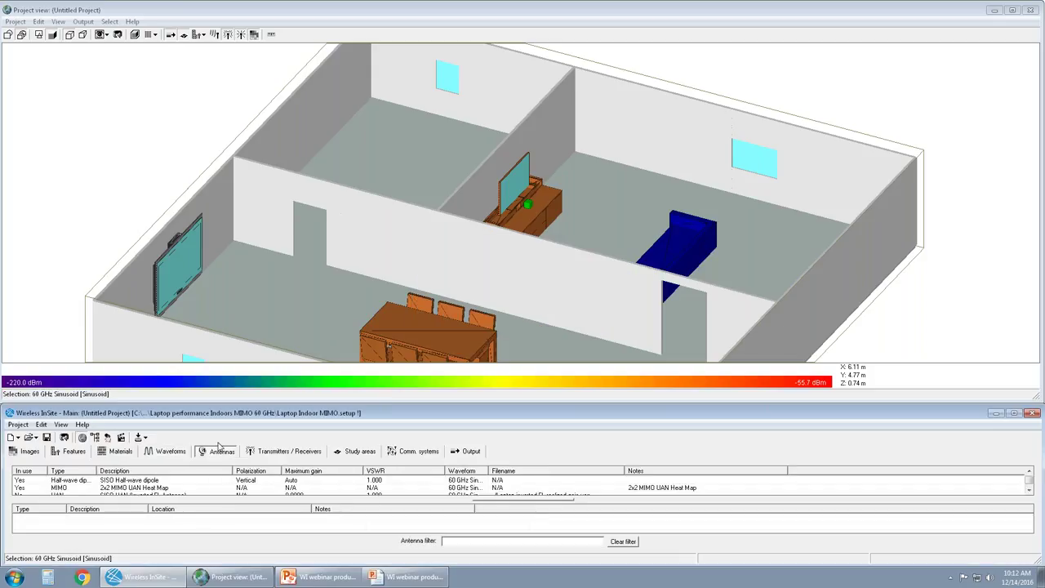
drag(347, 402, 353, 330)
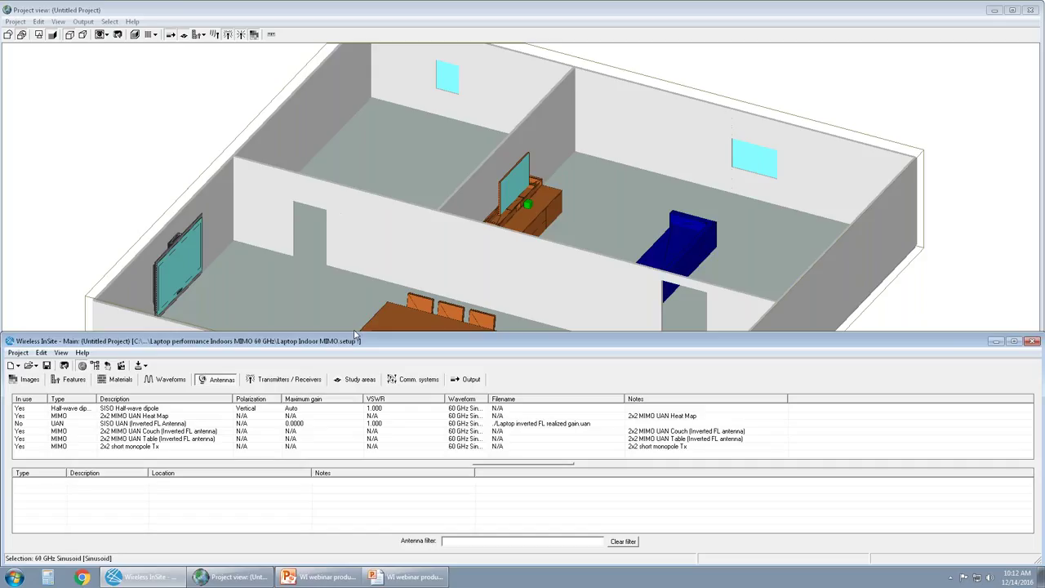
right_click(763, 423)
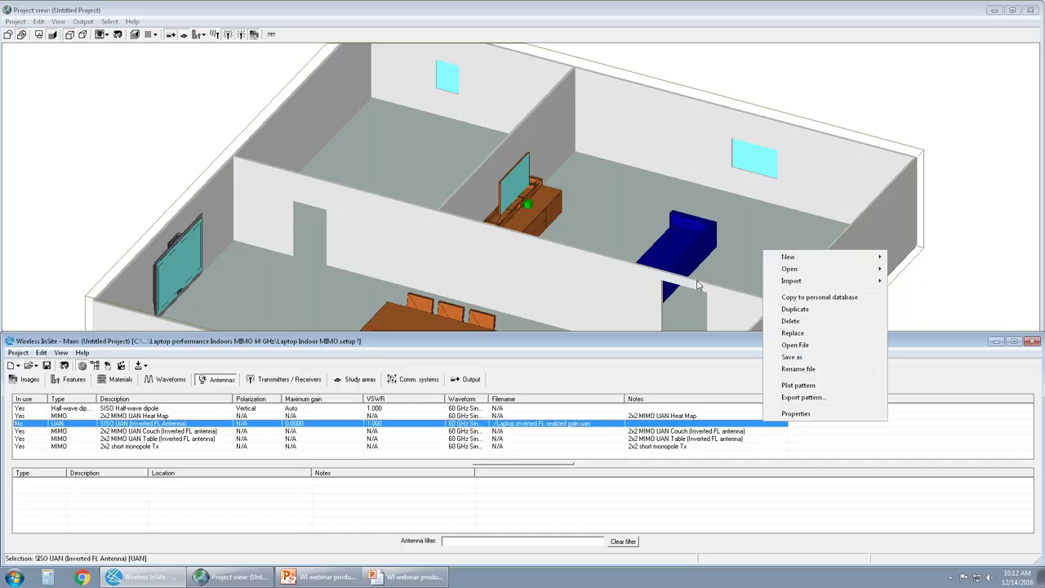
mouse_move(778, 260)
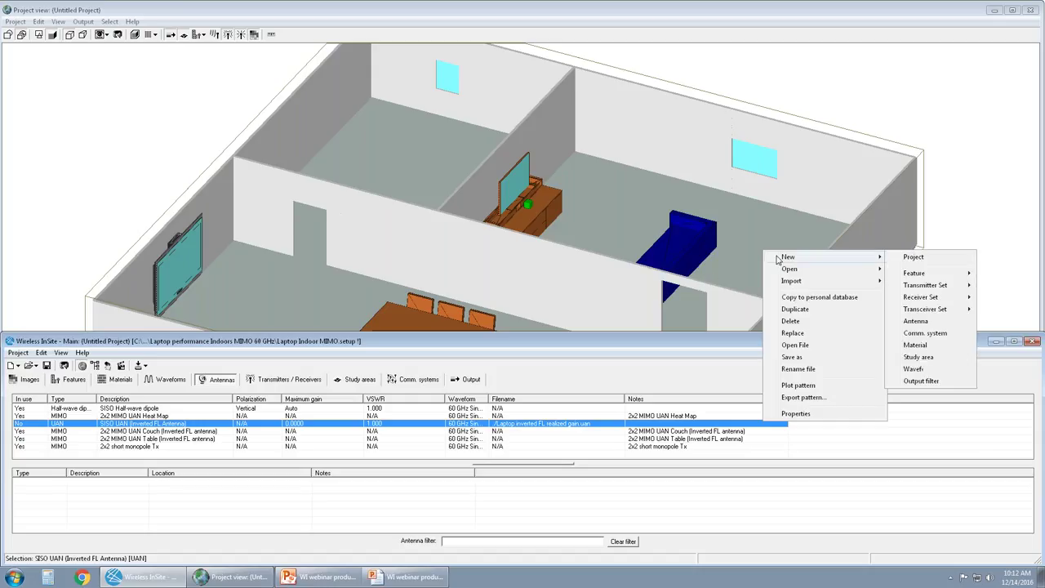
click(128, 161)
Start a new antenna from the 3-D view, keeping Half-wave dipole as its type.
right_click(129, 162)
mouse_move(153, 163)
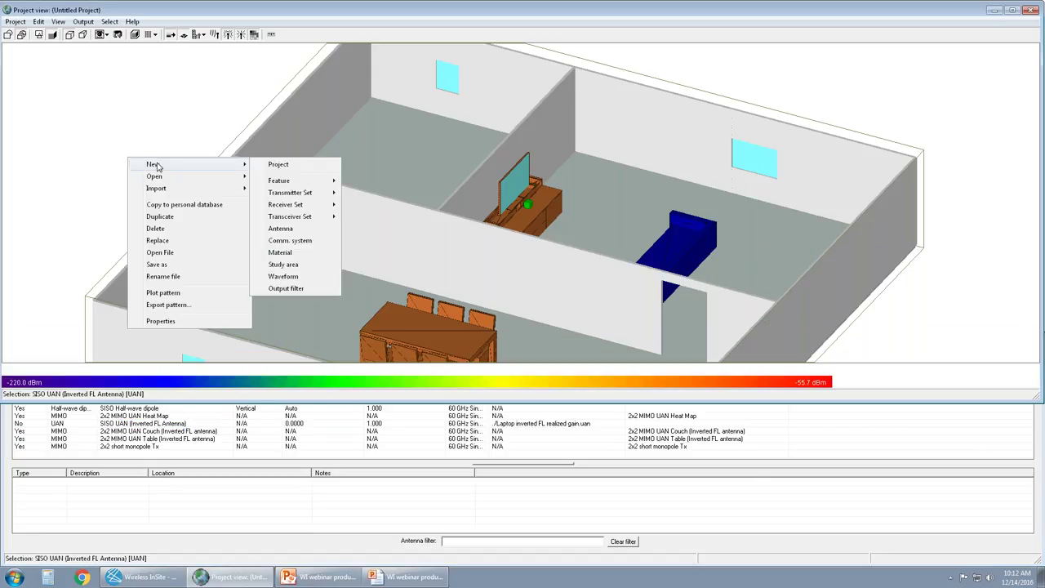
click(304, 230)
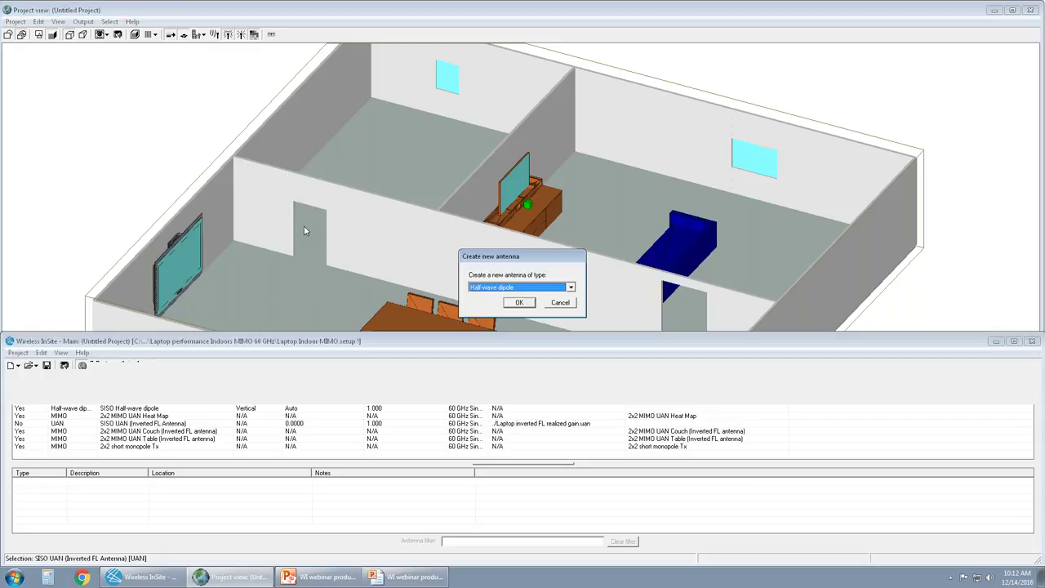
click(570, 287)
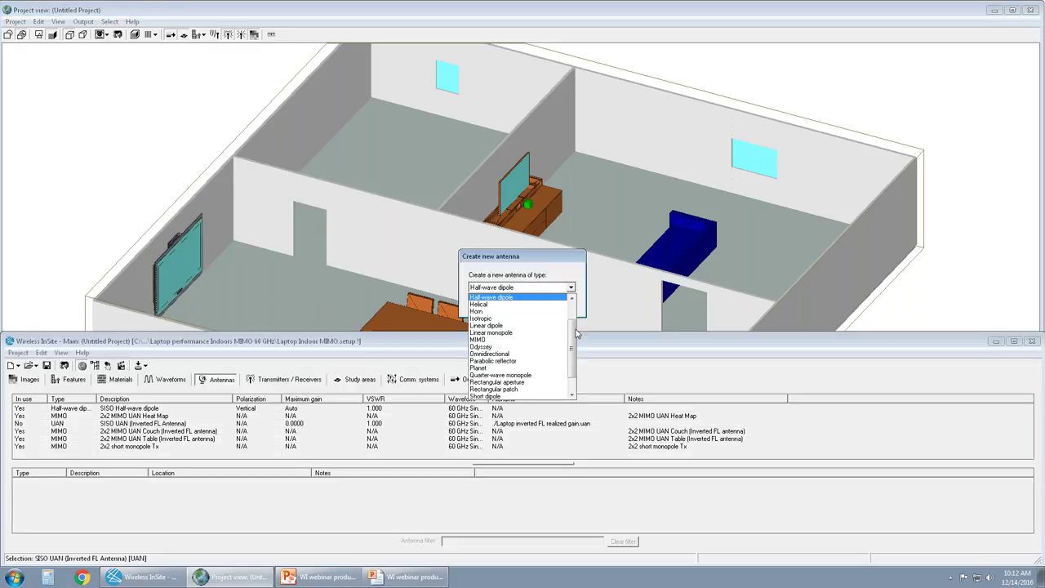
drag(576, 332, 573, 305)
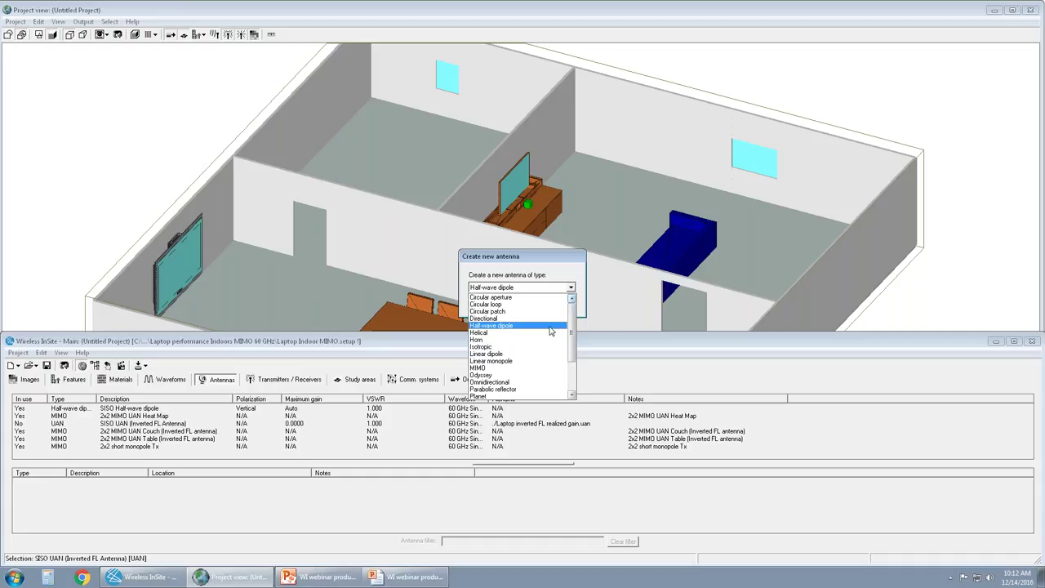
click(550, 326)
Confirm the half-wave dipole, assign the 60 GHz Sinusoid waveform, and rotate its gain pattern preview.
click(521, 302)
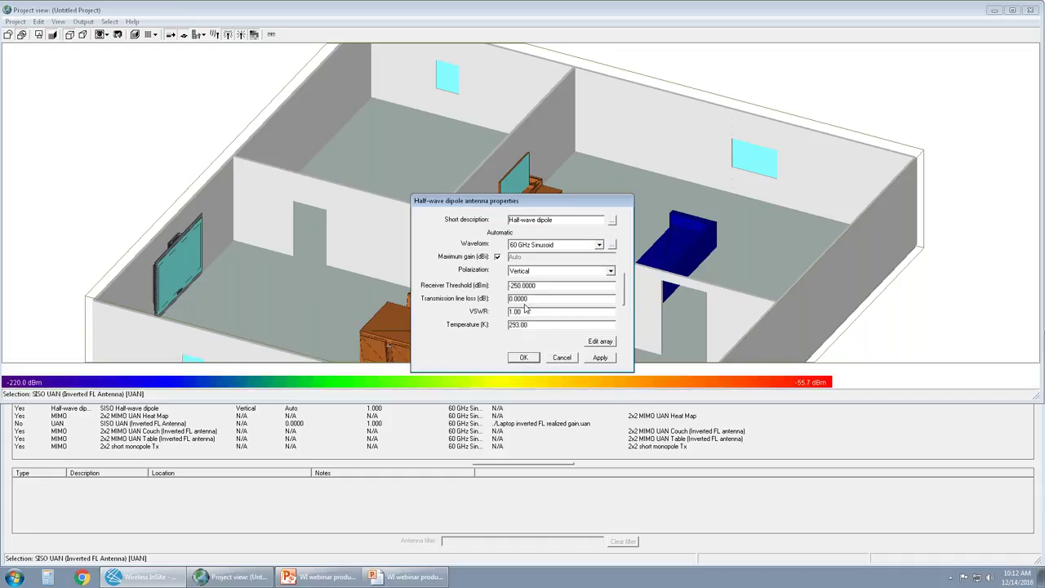
drag(509, 201, 487, 201)
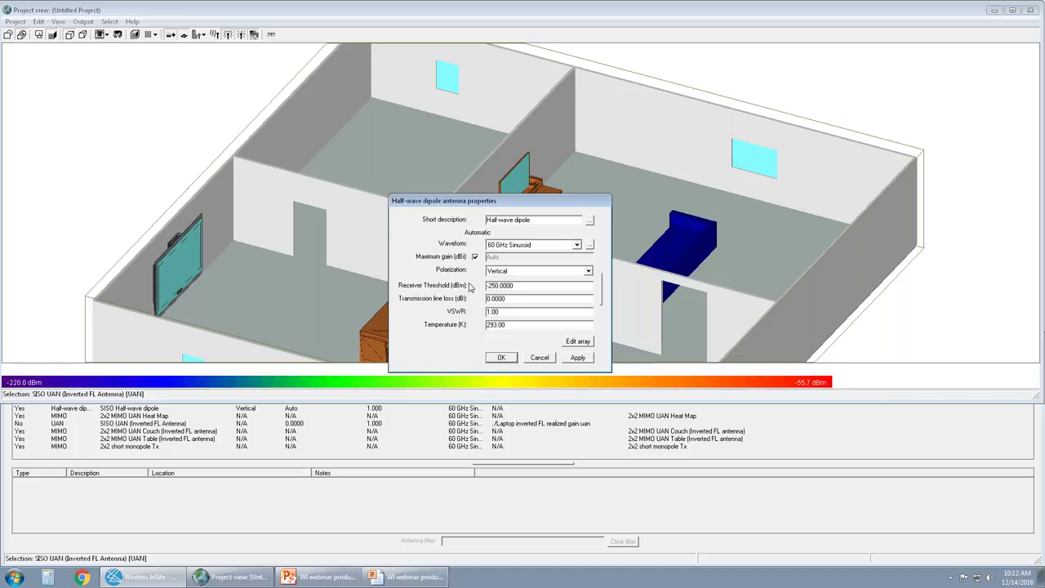
click(601, 290)
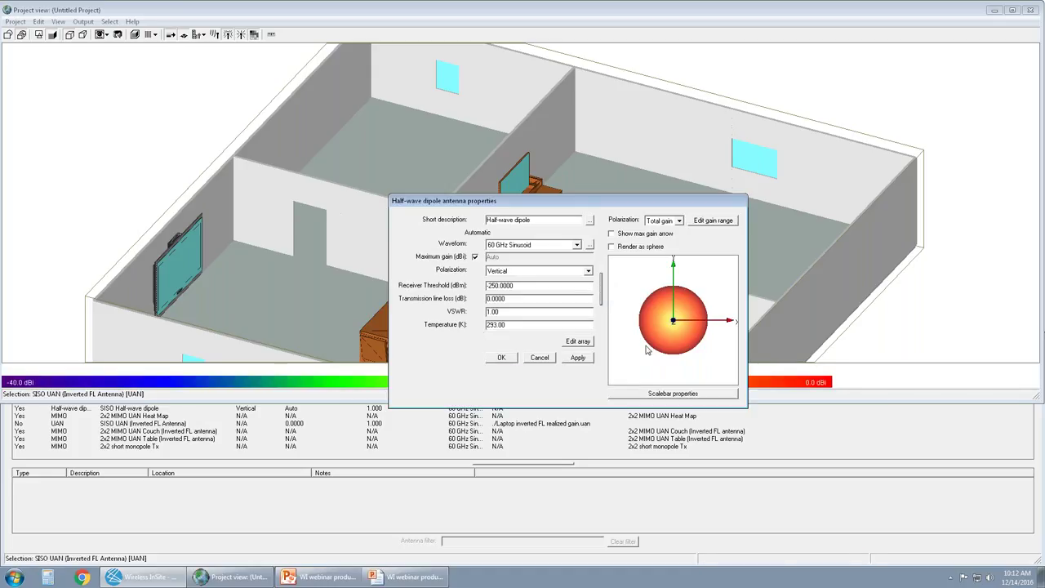
mouse_move(672, 320)
mouse_down()
mouse_move(653, 319)
mouse_move(662, 328)
mouse_up()
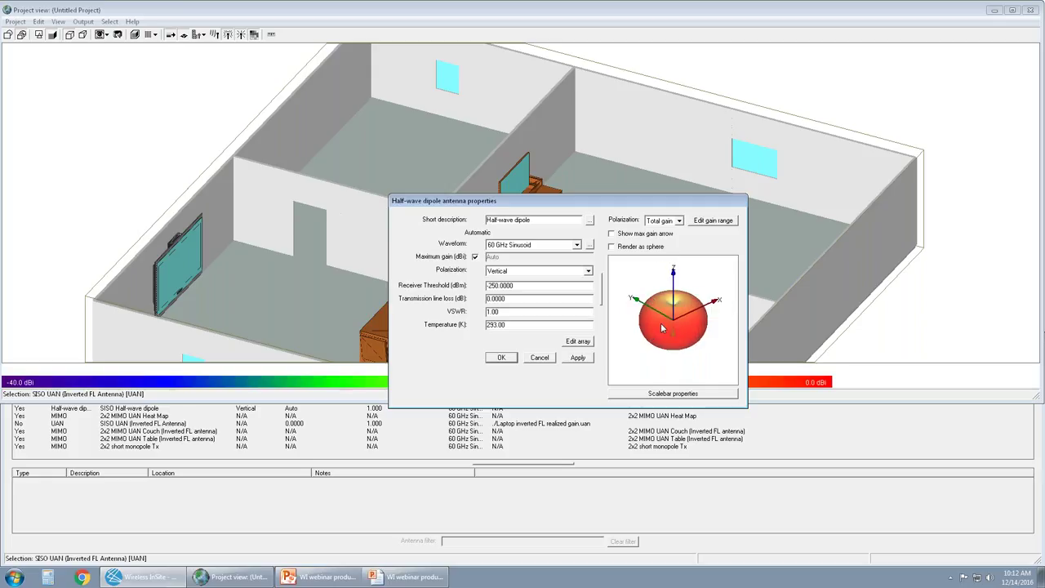
click(574, 246)
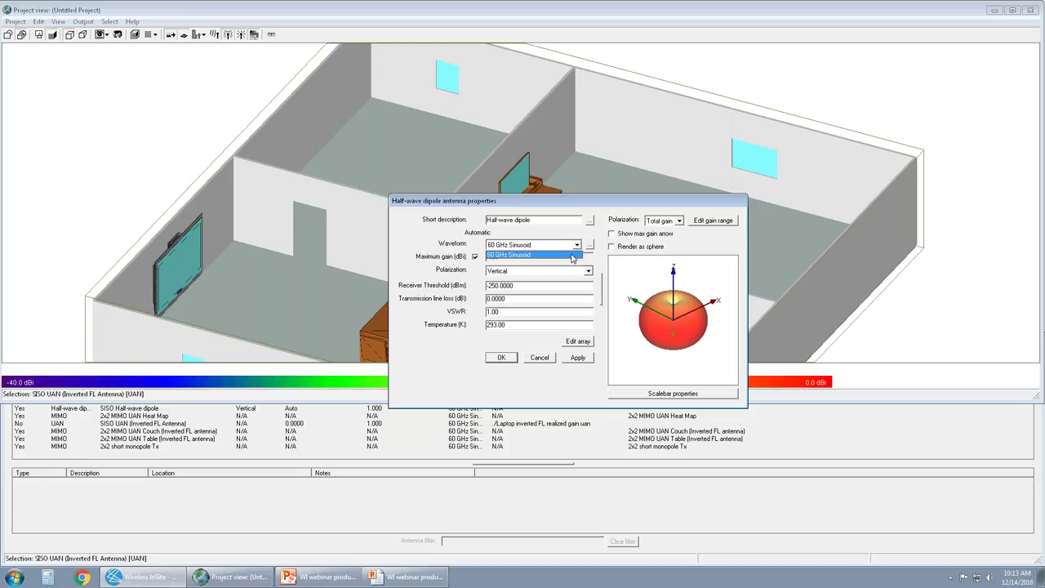
click(572, 256)
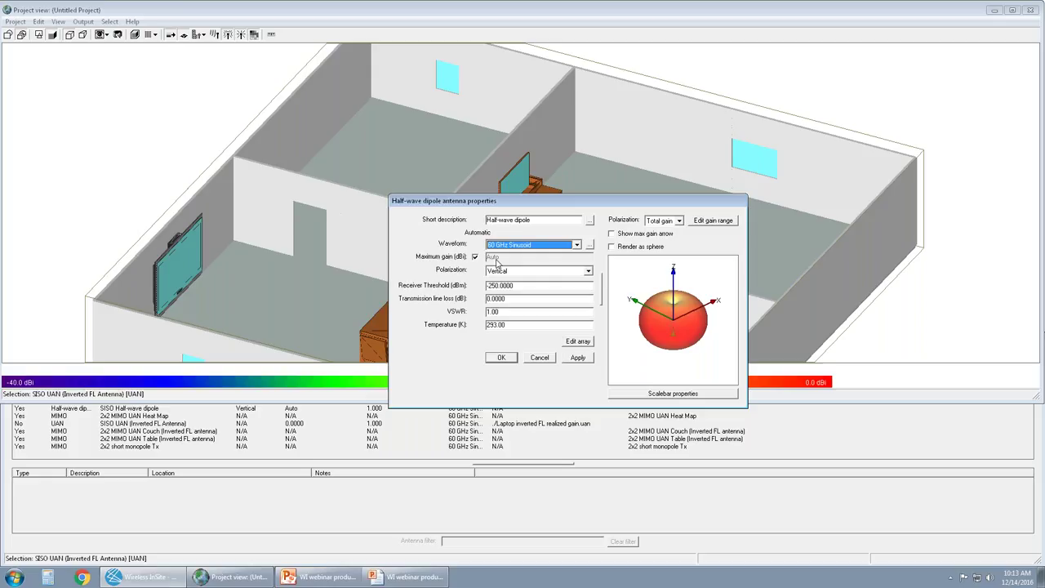
click(690, 328)
drag(690, 328, 665, 322)
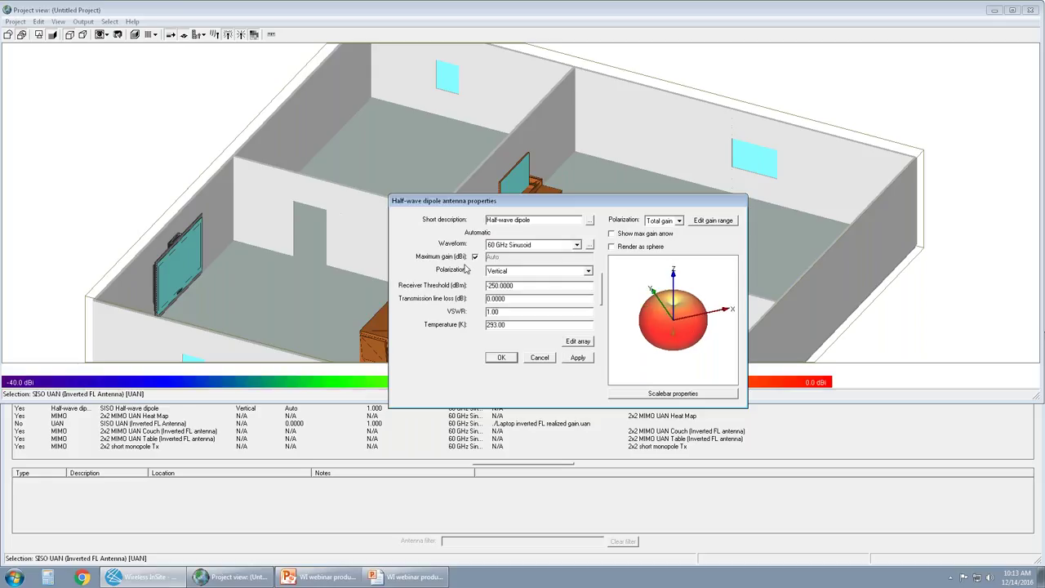
Toggle maximum gain off and back to automatic, and keep vertical polarization.
click(475, 256)
drag(503, 258, 485, 258)
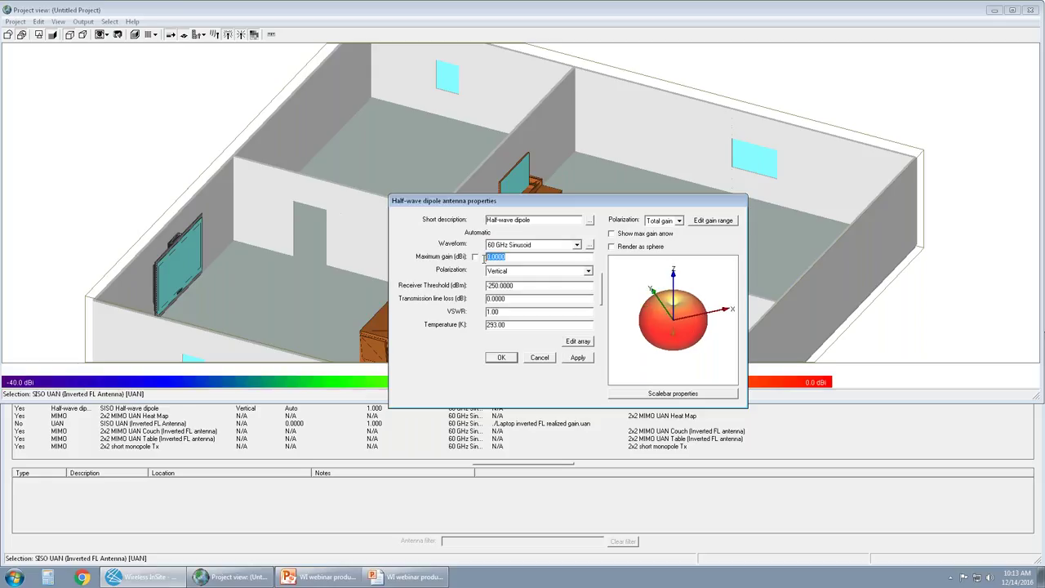
click(477, 258)
click(475, 257)
click(502, 271)
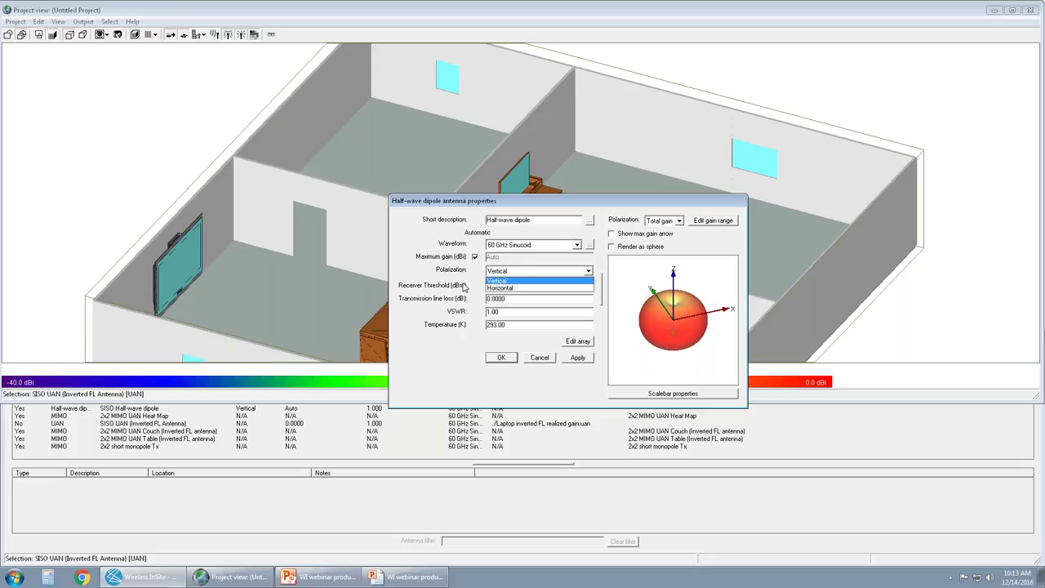
click(470, 284)
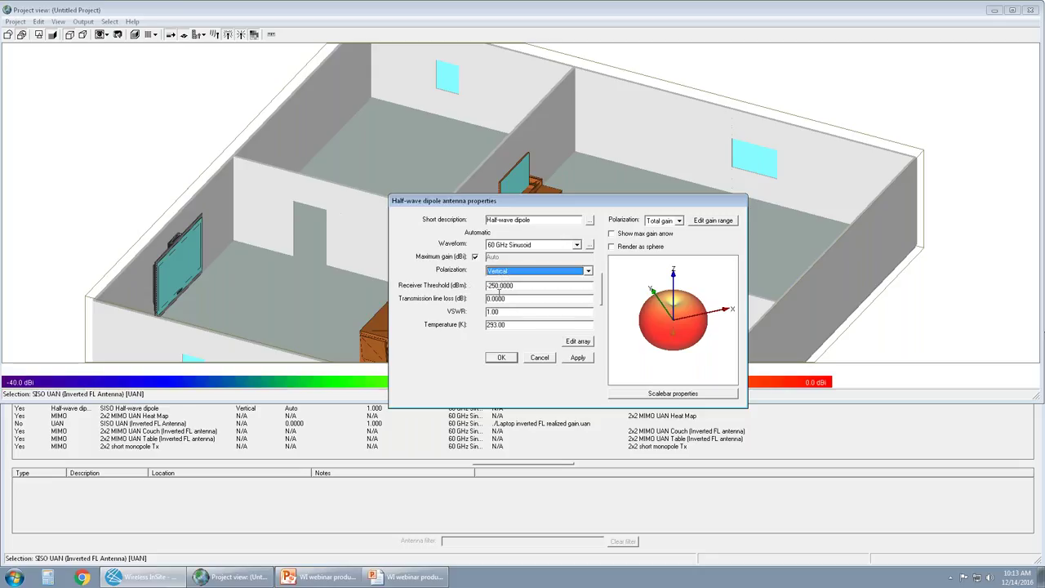
Inspect the receiver threshold and transmission line loss values, then cancel the dipole's properties.
key(Tab)
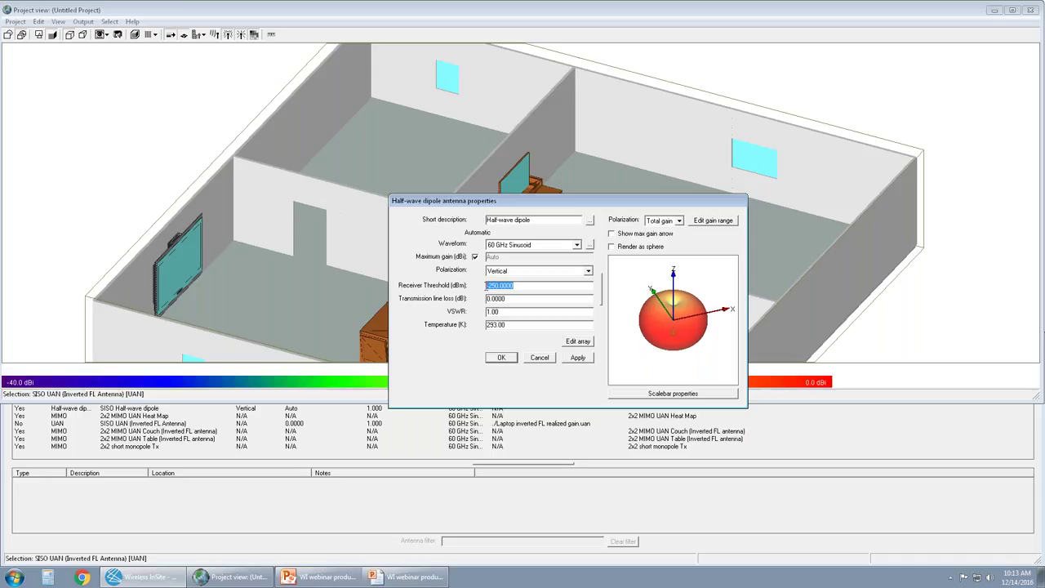
click(527, 285)
drag(507, 299, 478, 299)
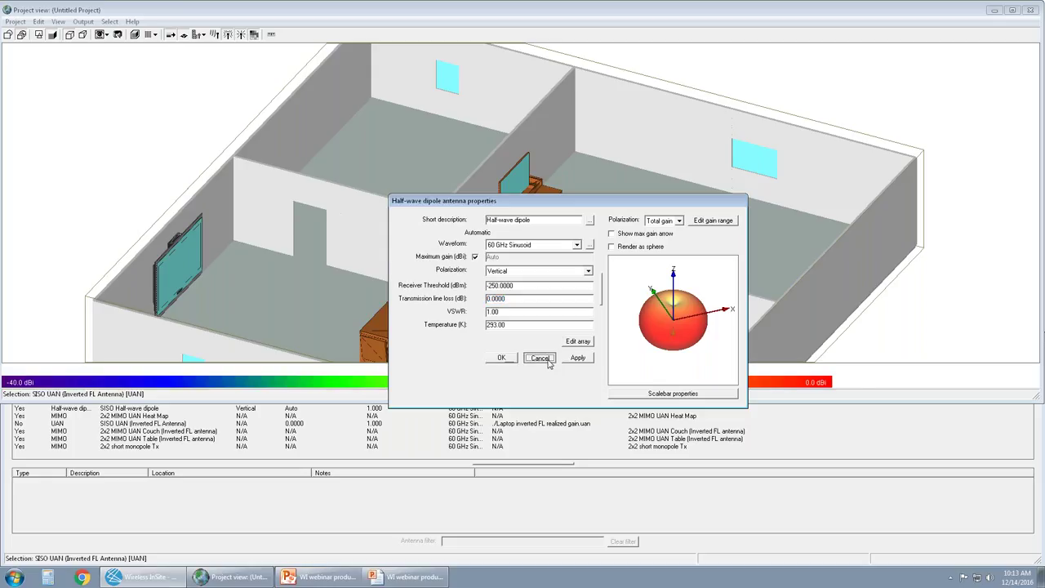
click(540, 358)
click(805, 444)
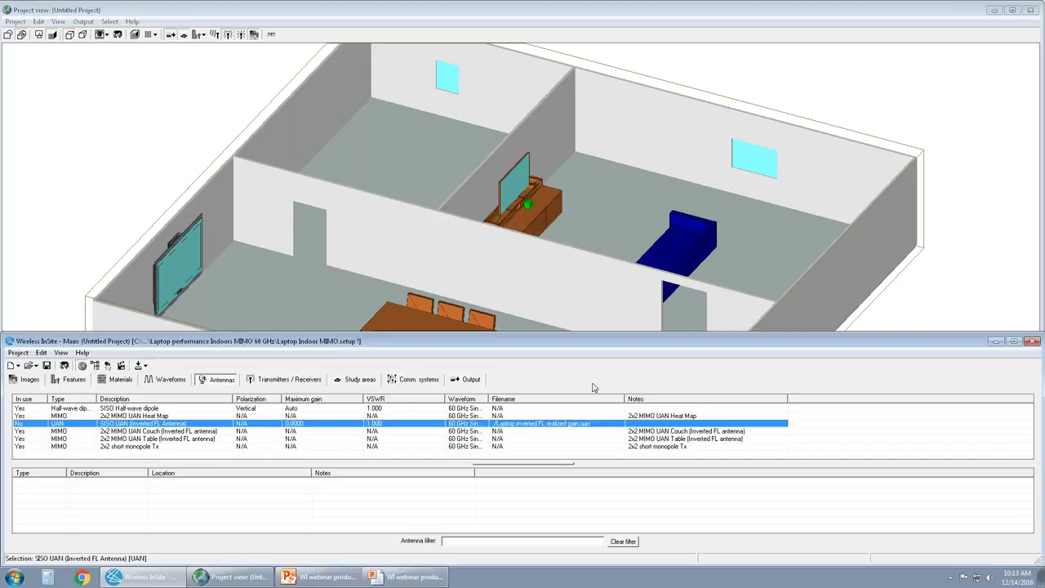
Shrink the main window and start a new antenna of the User-defined type.
drag(536, 334, 534, 396)
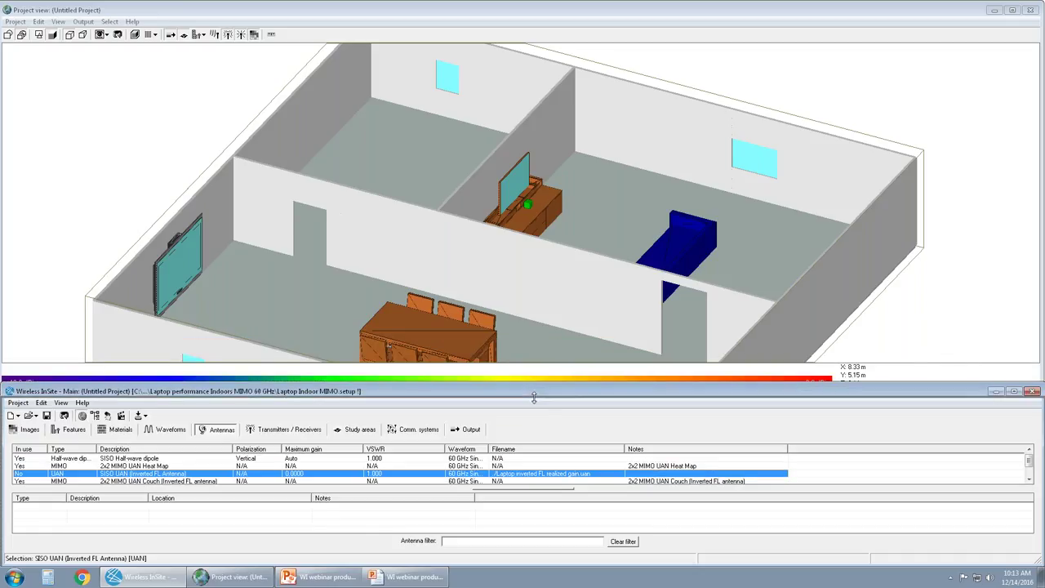
drag(534, 396, 531, 402)
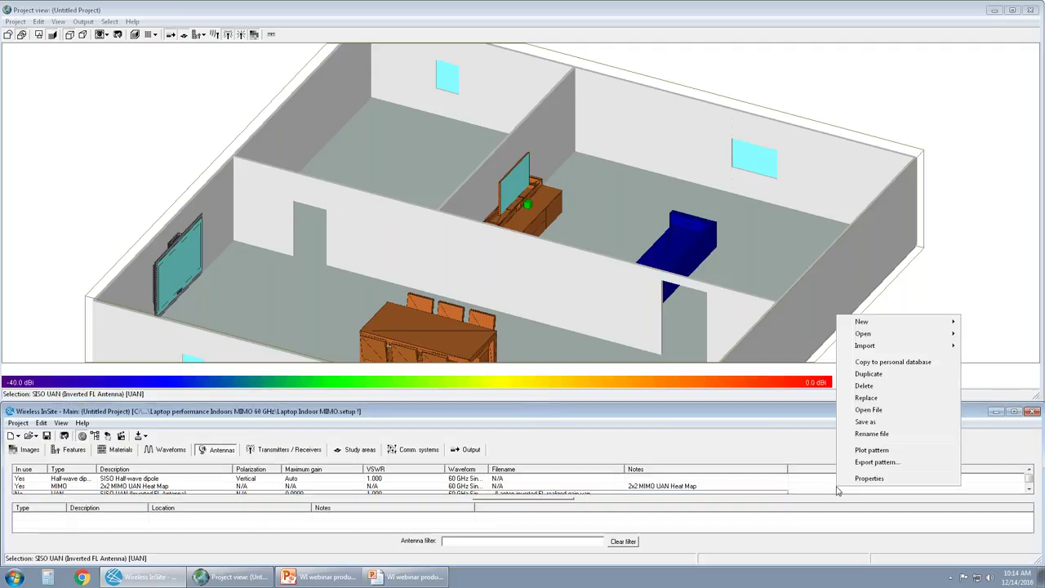
right_click(837, 486)
mouse_move(862, 348)
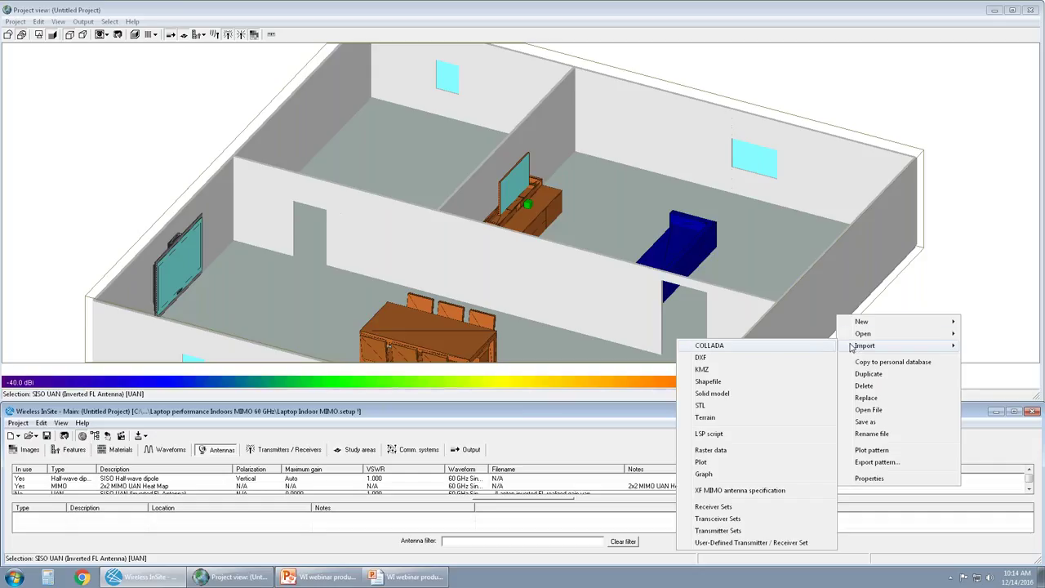
mouse_move(861, 323)
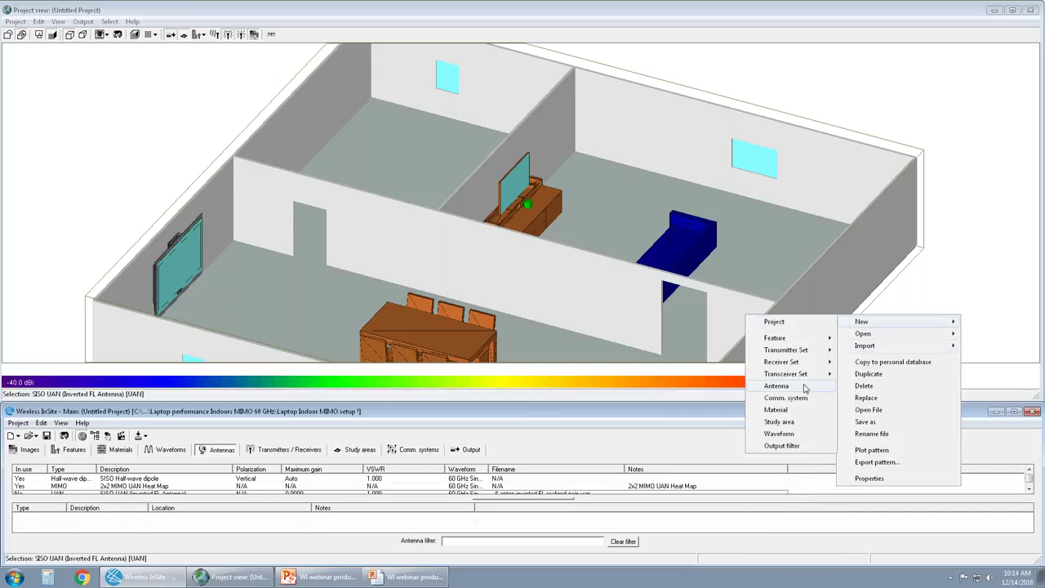
click(804, 387)
click(547, 287)
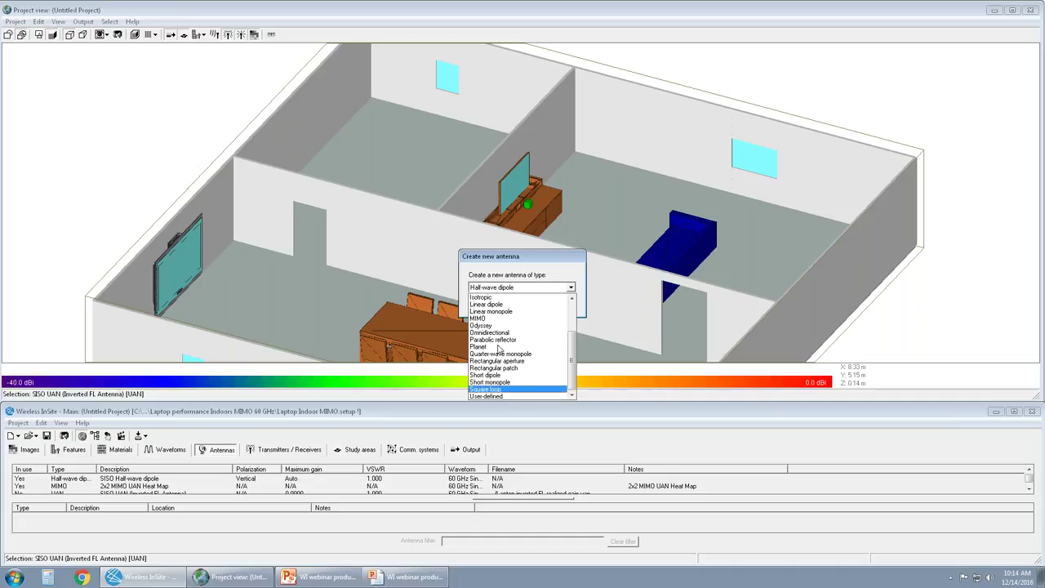
click(508, 397)
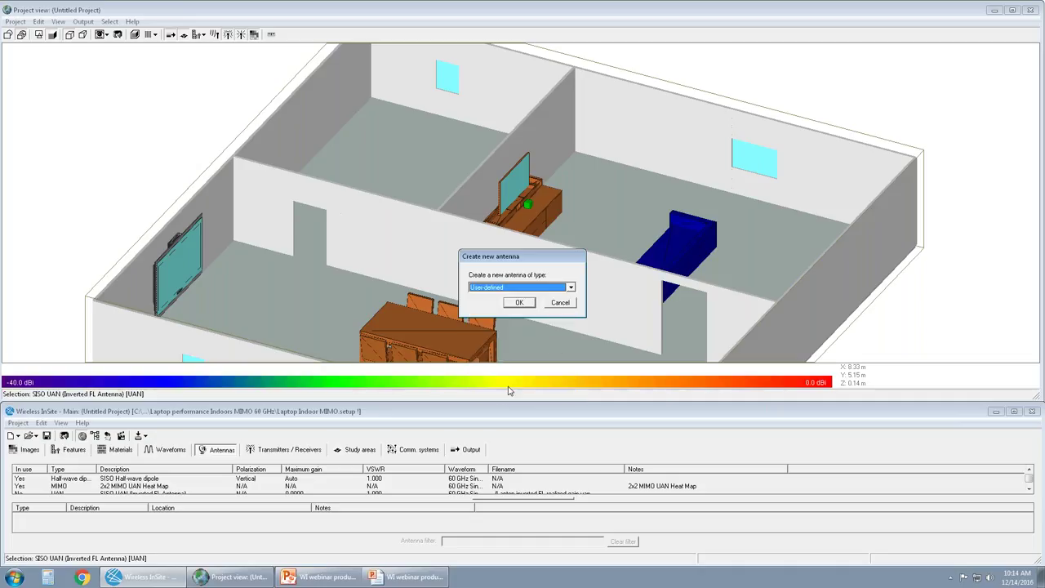
click(519, 302)
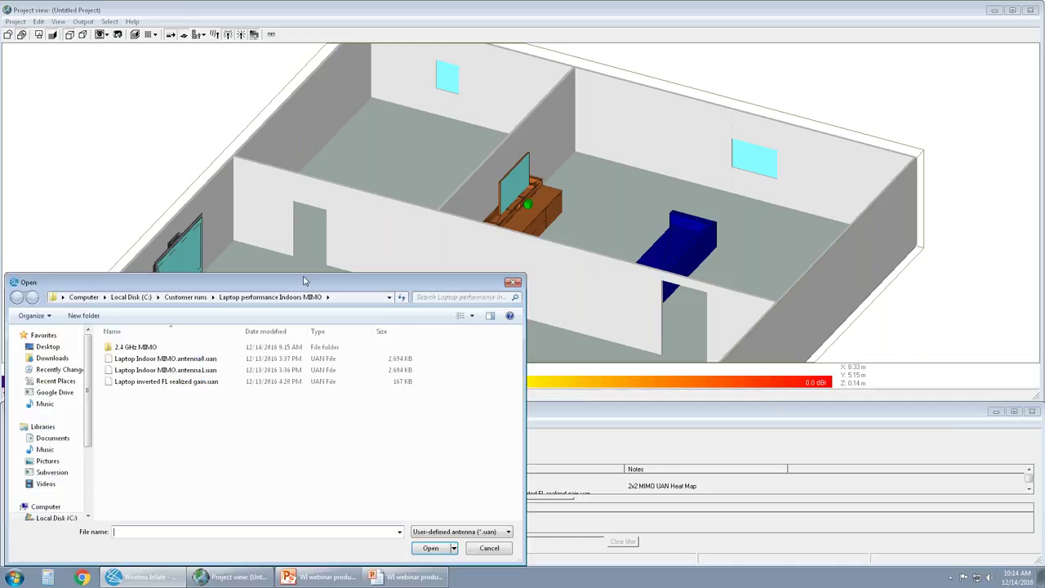
Load the Laptop inverted FL realized gain.uan pattern, then cancel the antenna's properties.
click(234, 386)
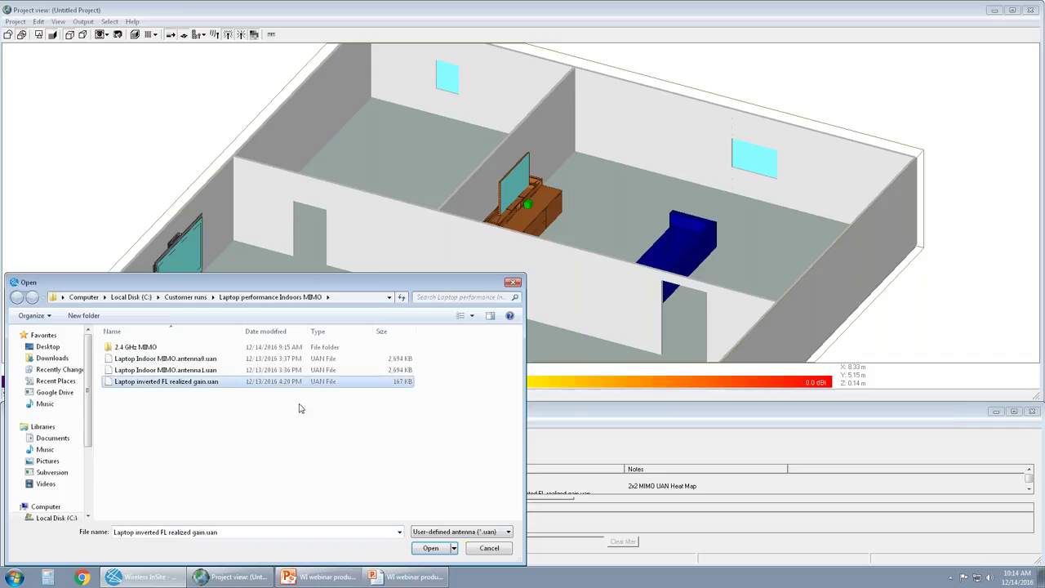
click(475, 546)
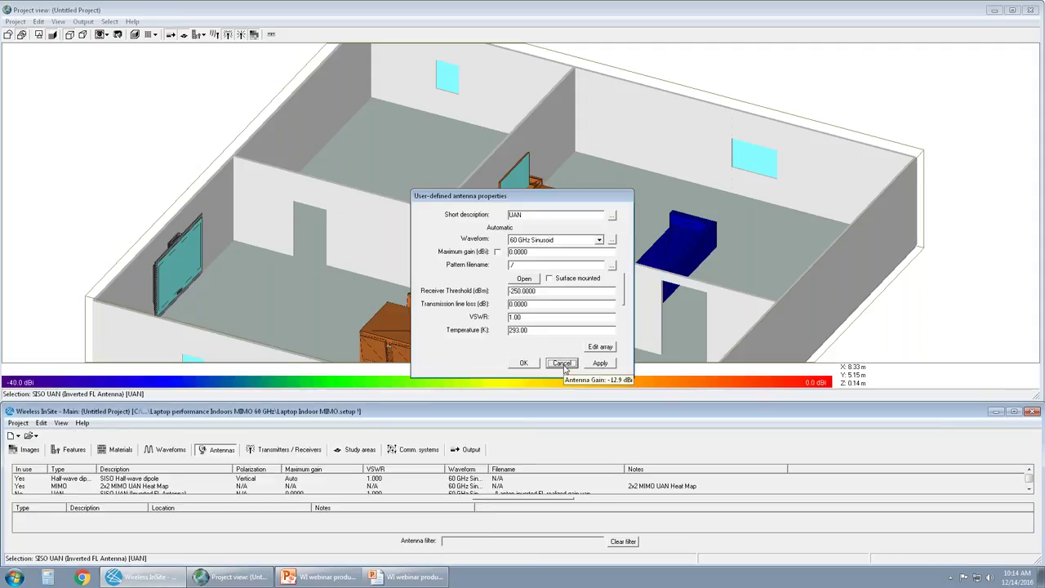
click(561, 364)
Start and cancel another Half-wave dipole antenna, then enlarge the main window to list all six antennas.
right_click(104, 152)
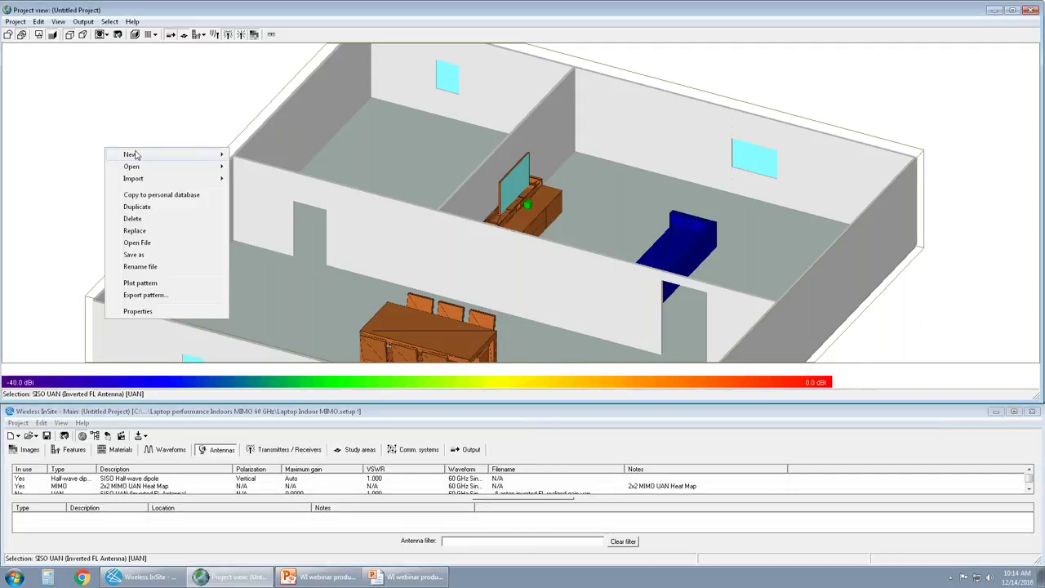
mouse_move(135, 155)
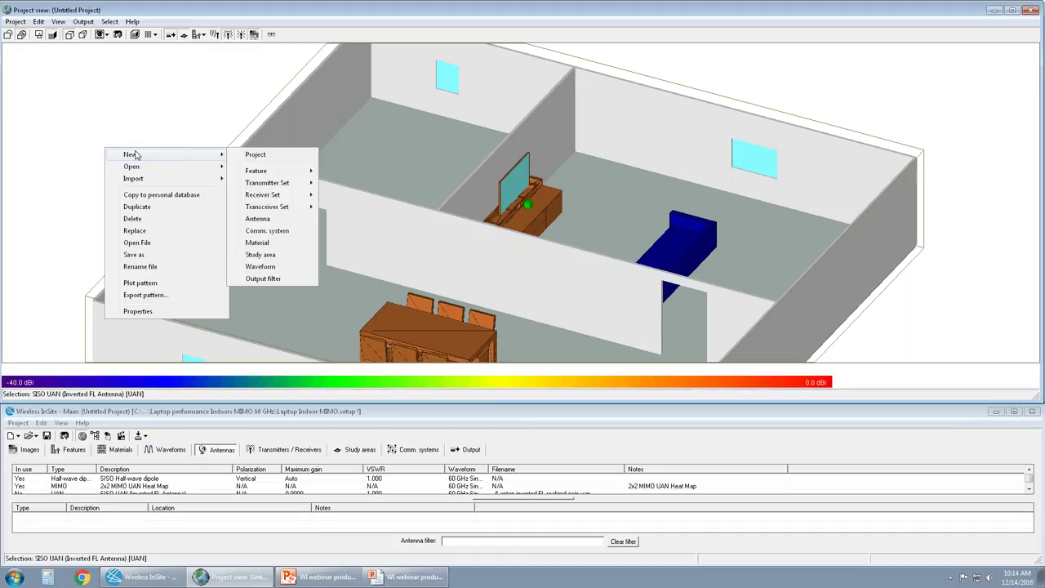
click(270, 219)
click(560, 288)
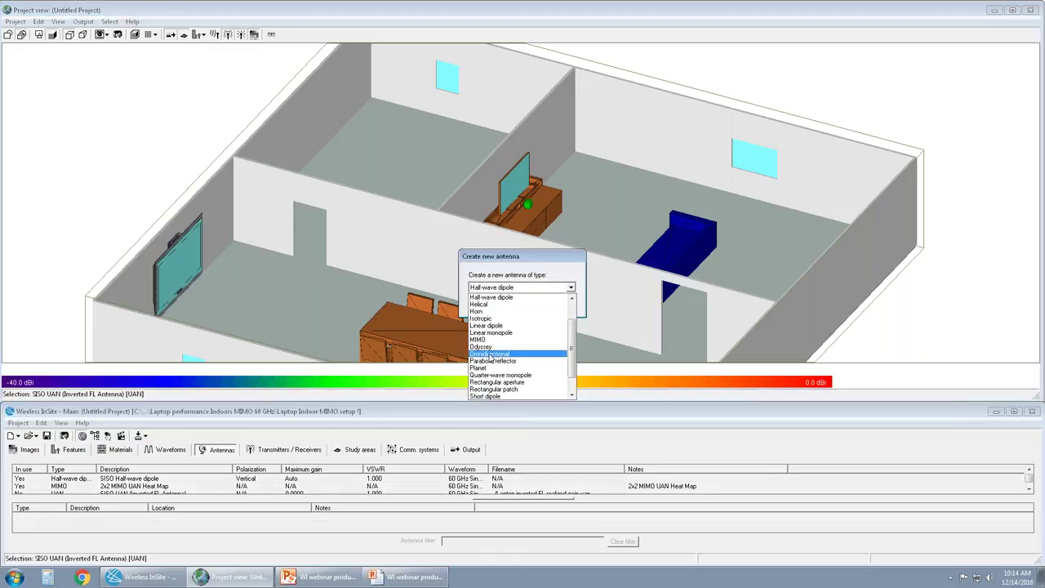
click(557, 268)
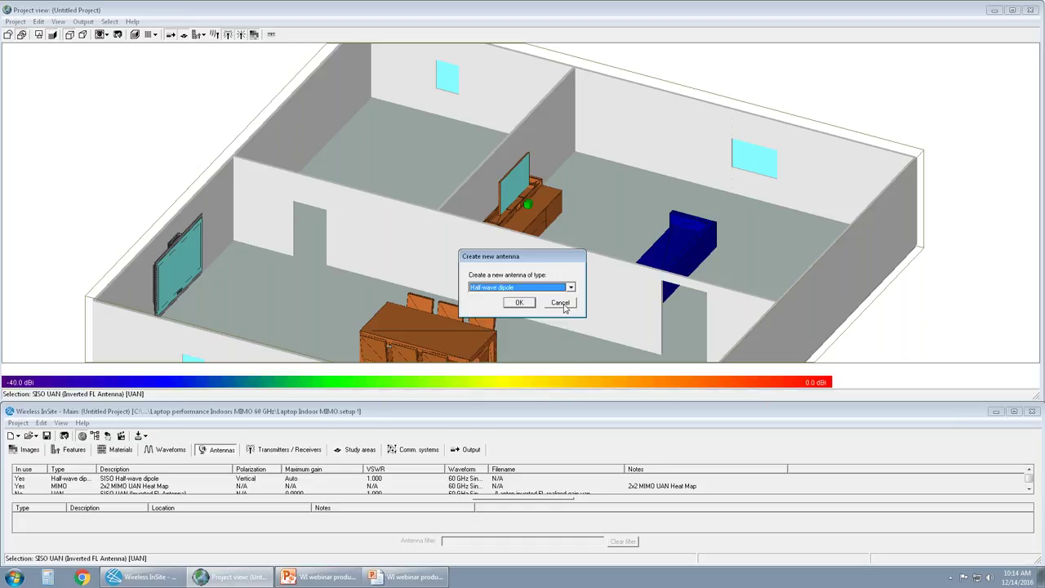
click(560, 303)
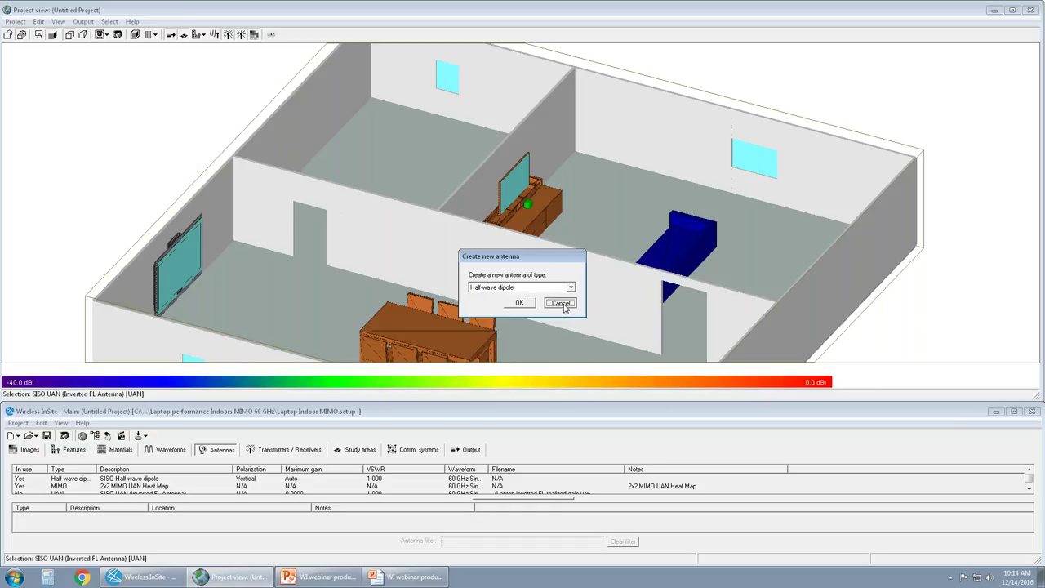
click(499, 411)
drag(498, 404, 499, 325)
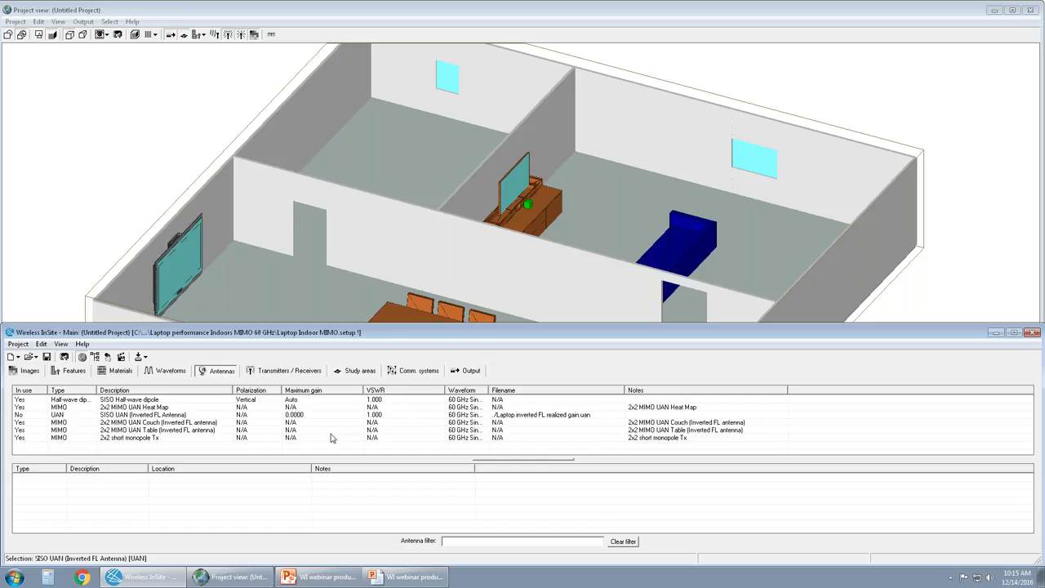
Step from the SISO Half-wave dipole to the 2x2 MIMO UAN Heat Map antenna, then shrink the main window.
click(128, 400)
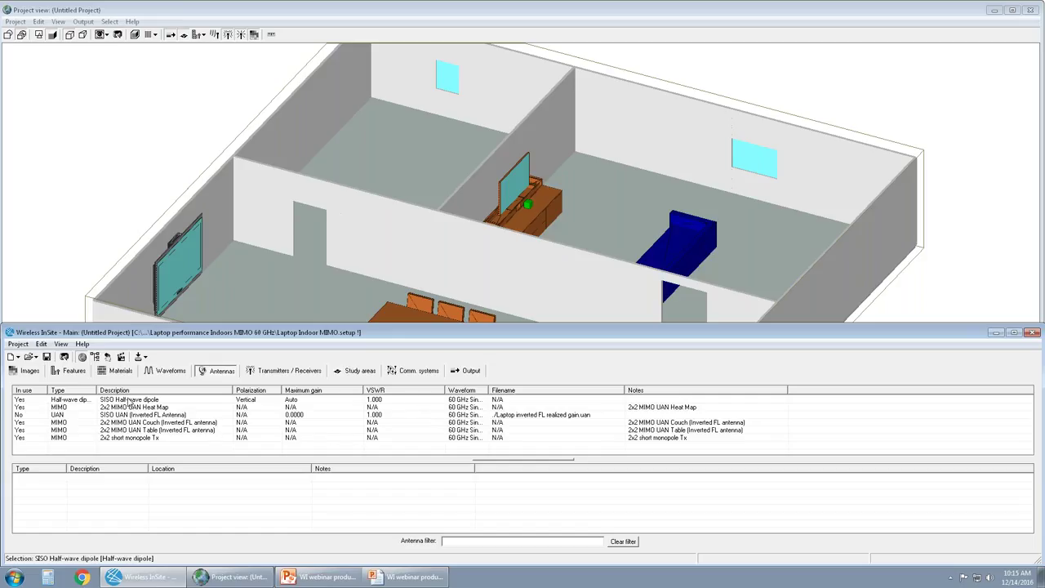
key(Down)
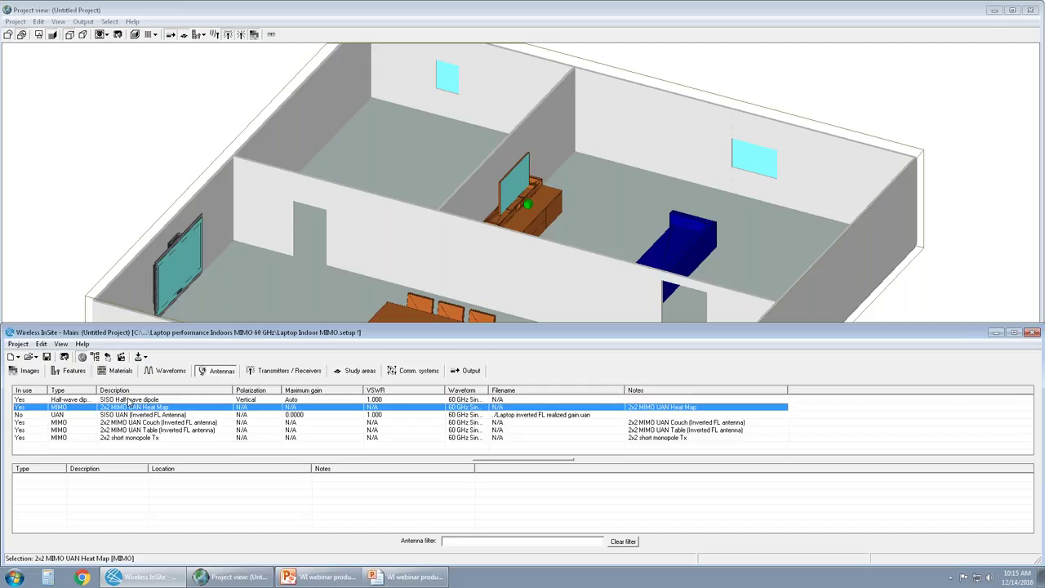
drag(414, 324, 360, 404)
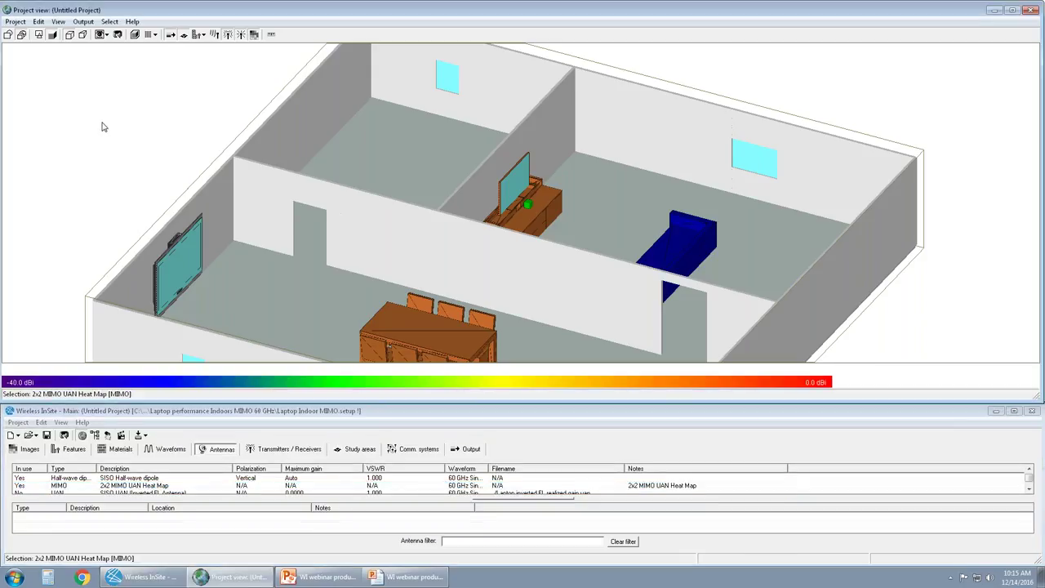
right_click(104, 122)
Create a new antenna from the 3-D view with MIMO chosen as its type.
mouse_move(125, 131)
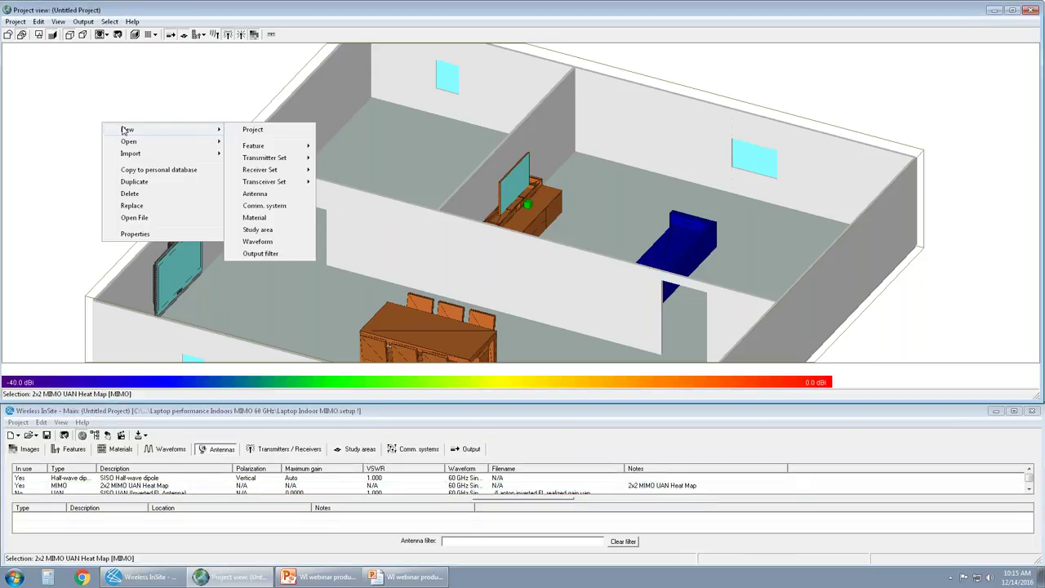
click(275, 195)
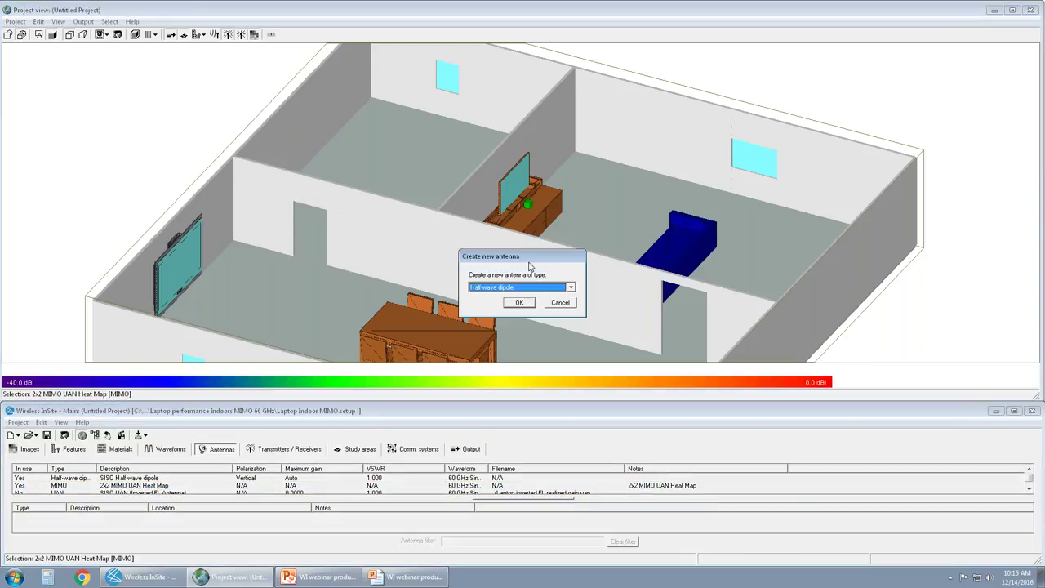
click(530, 290)
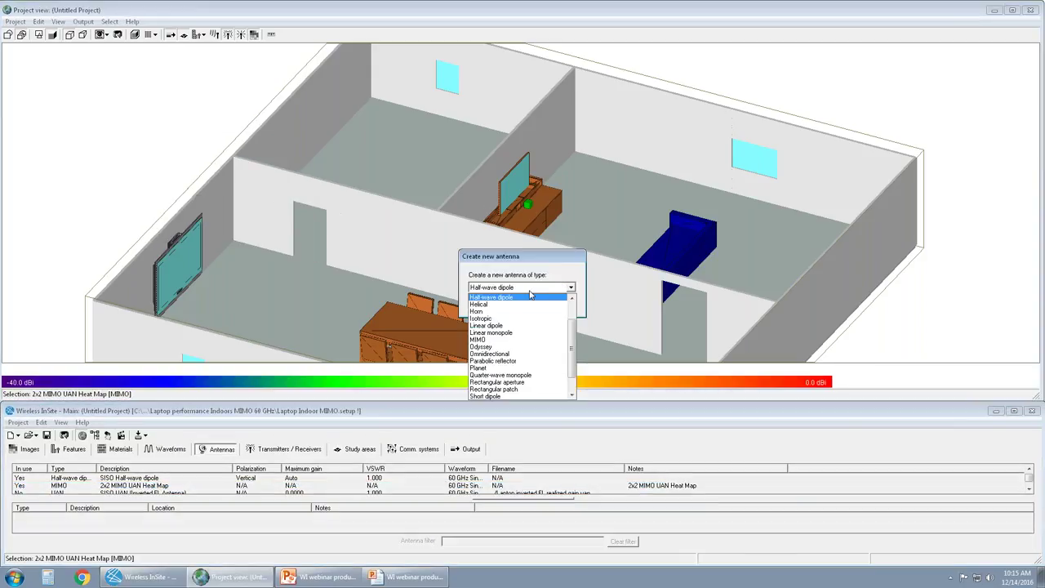
click(530, 341)
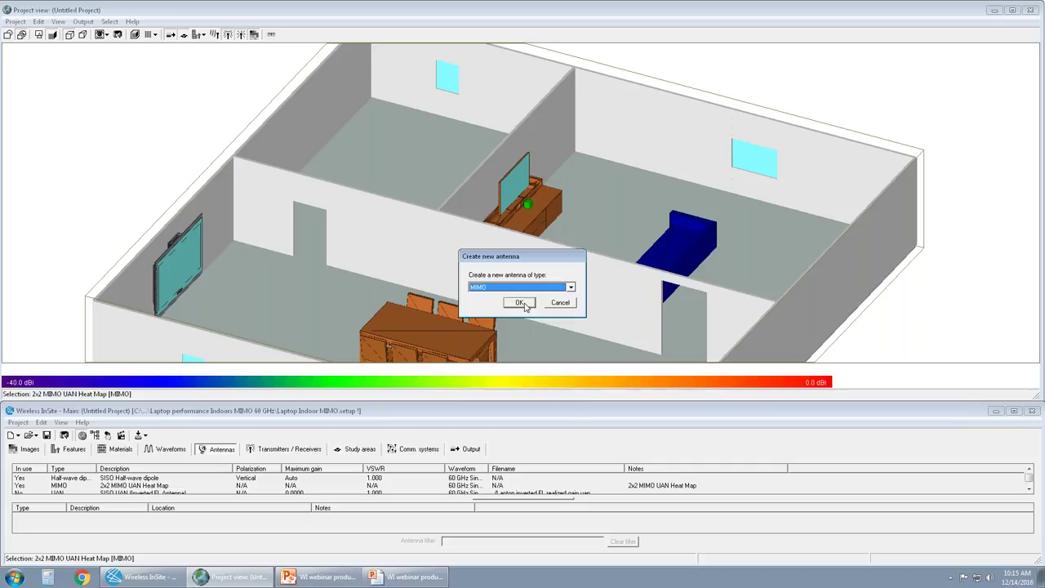
click(521, 303)
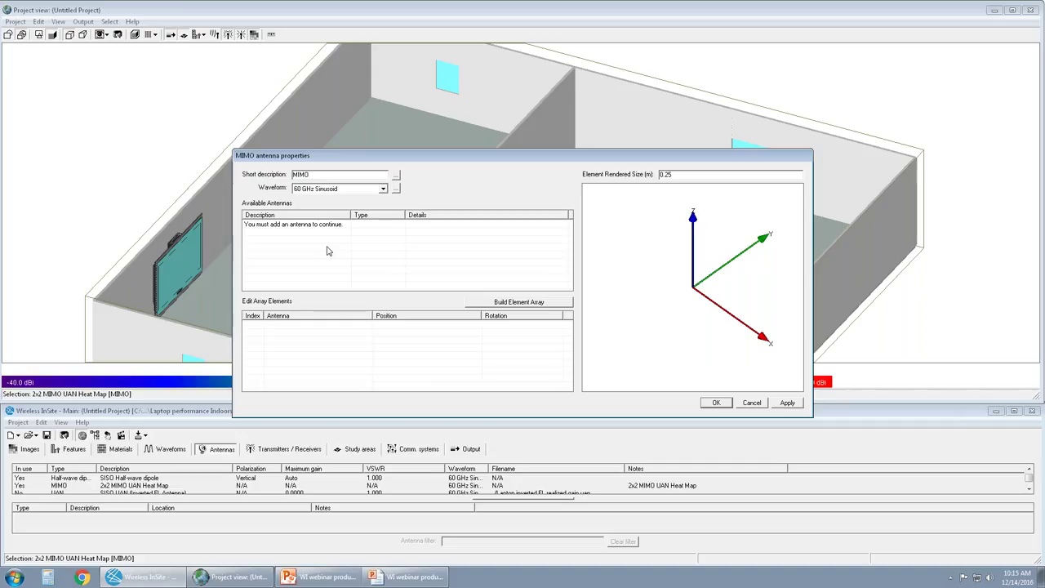
Add a Half-wave dipole with default properties as an available antenna for the MIMO array.
right_click(371, 265)
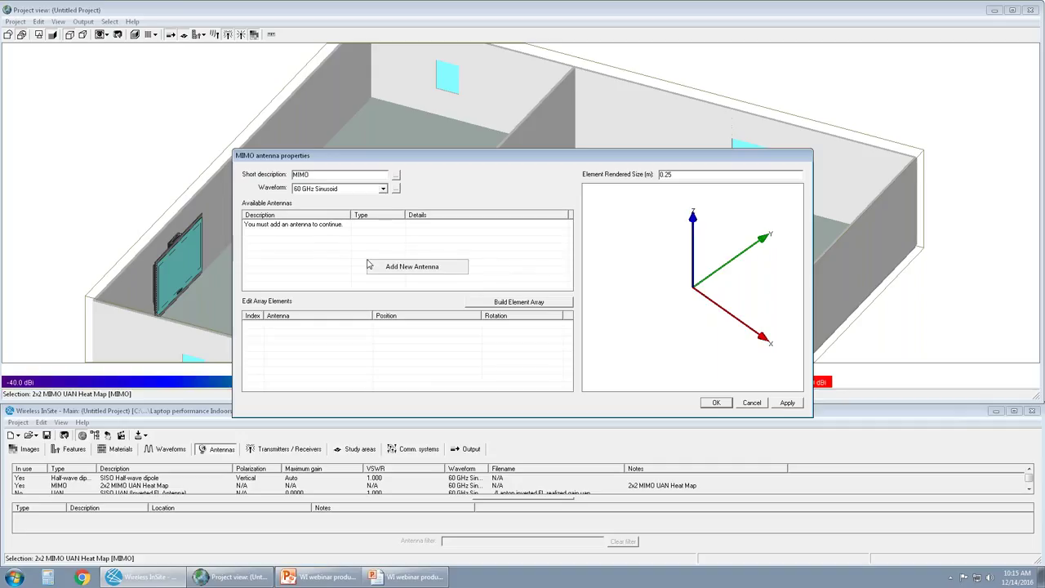
click(400, 268)
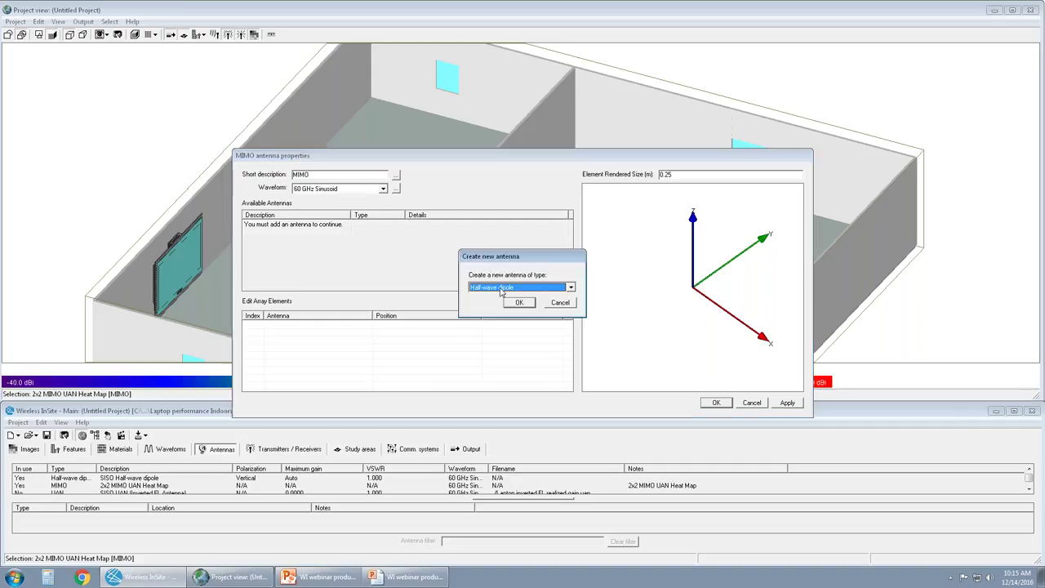
click(520, 303)
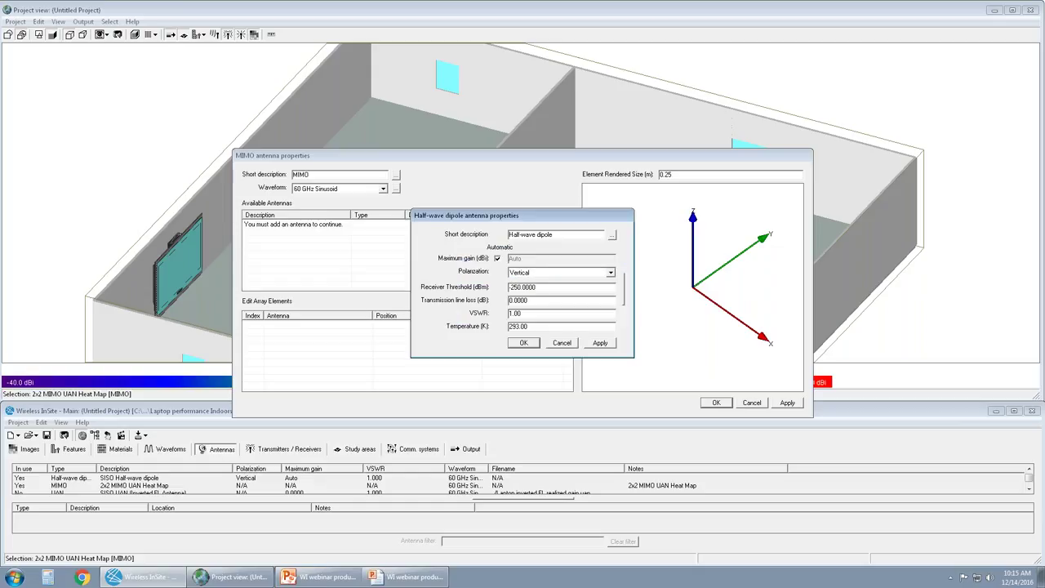
click(525, 343)
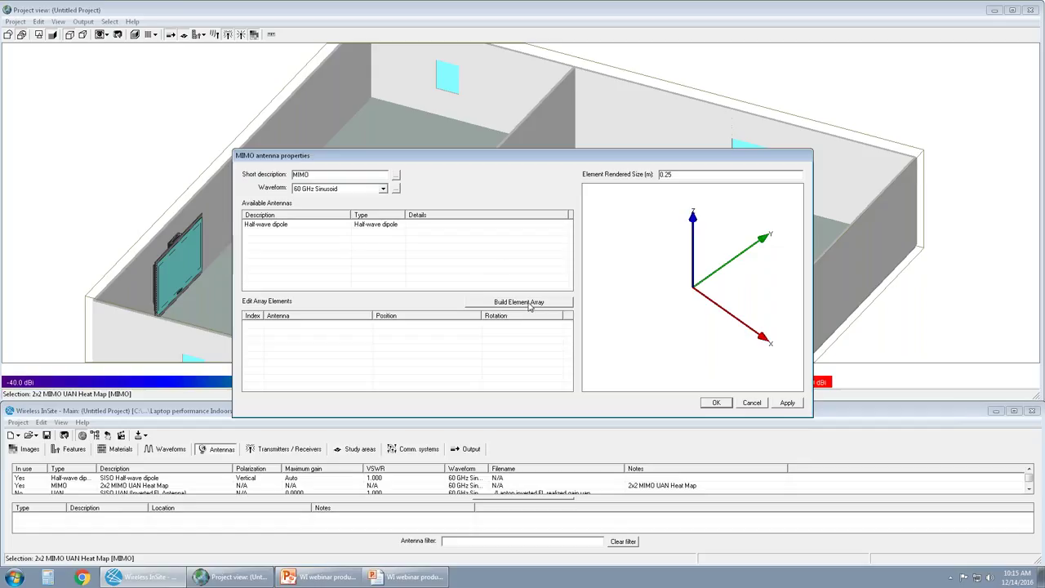
In the MIMO Array Builder, set the element counts to X=2 and Y=2.
click(526, 305)
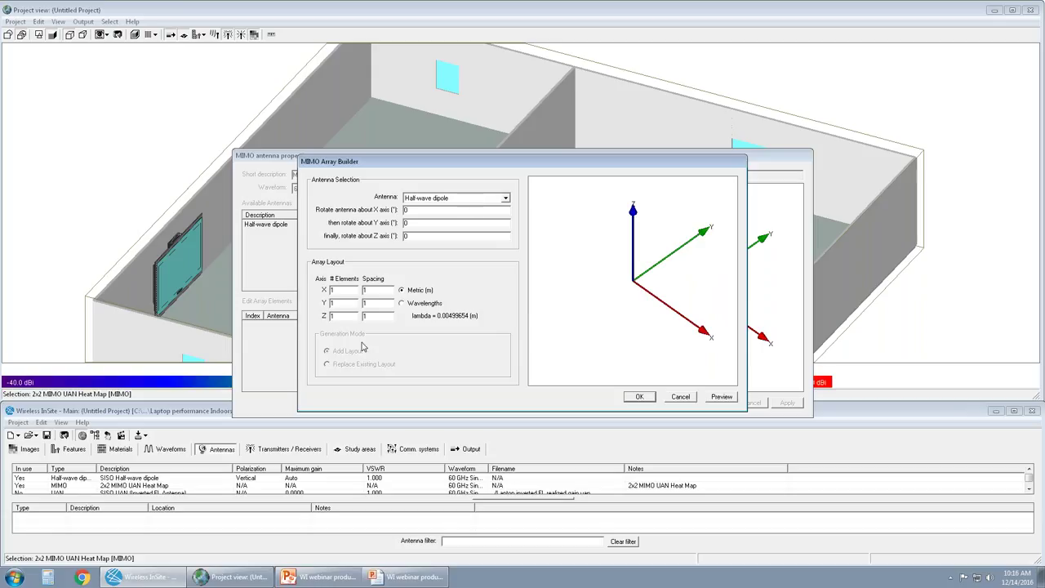
click(331, 302)
click(332, 291)
text(2)
key(Tab)
text(2)
key(Tab)
Set the element spacing to 0.5 on X, Y and Z, keeping metric units.
text(0.5)
key(Tab)
text(0.5)
click(426, 303)
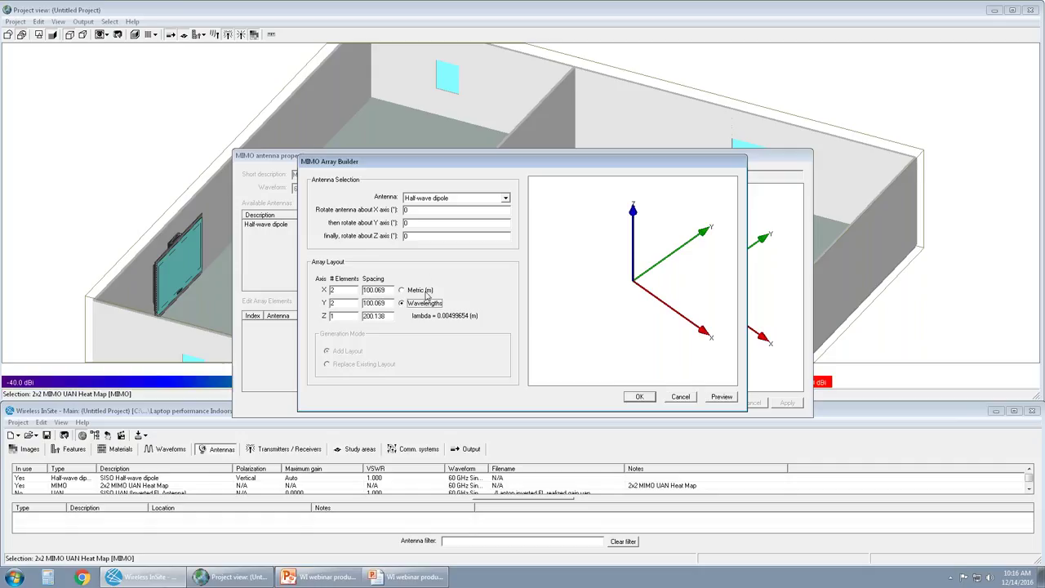
click(420, 290)
drag(389, 290, 335, 289)
text(0.5)
click(378, 303)
text(0)
drag(392, 316, 246, 307)
key(BackSpace)
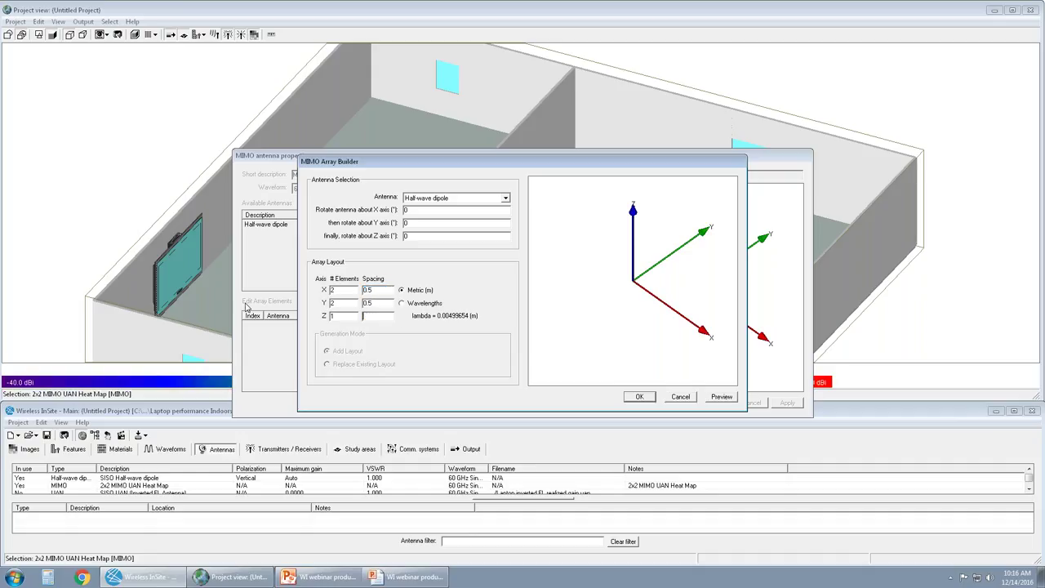
text(0.5)
click(405, 236)
Preview the 2 × 2 array pattern, then compare a 16-element-per-axis cube preview.
click(721, 400)
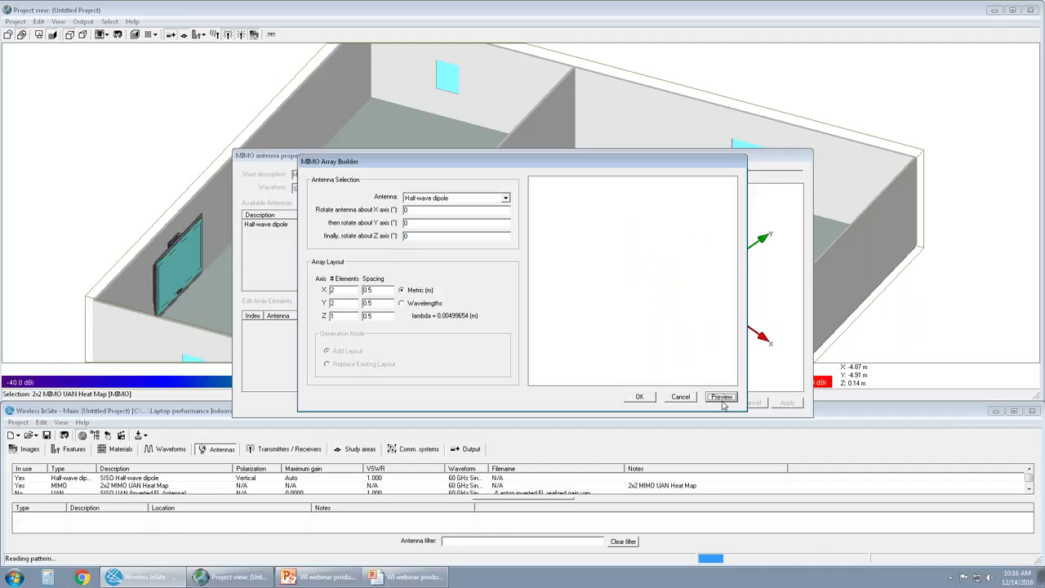
drag(674, 362, 651, 340)
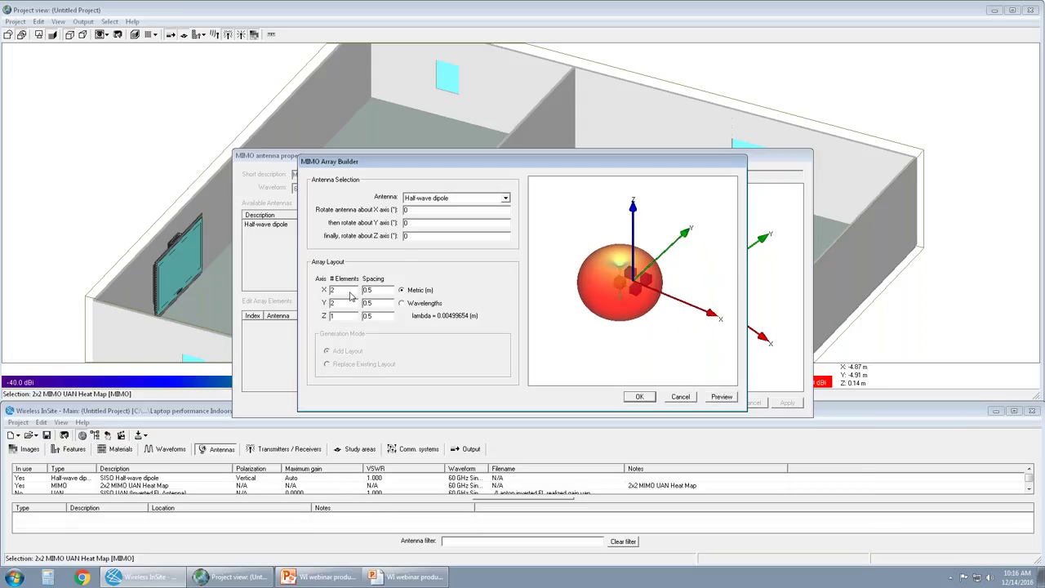
text(16)
click(727, 401)
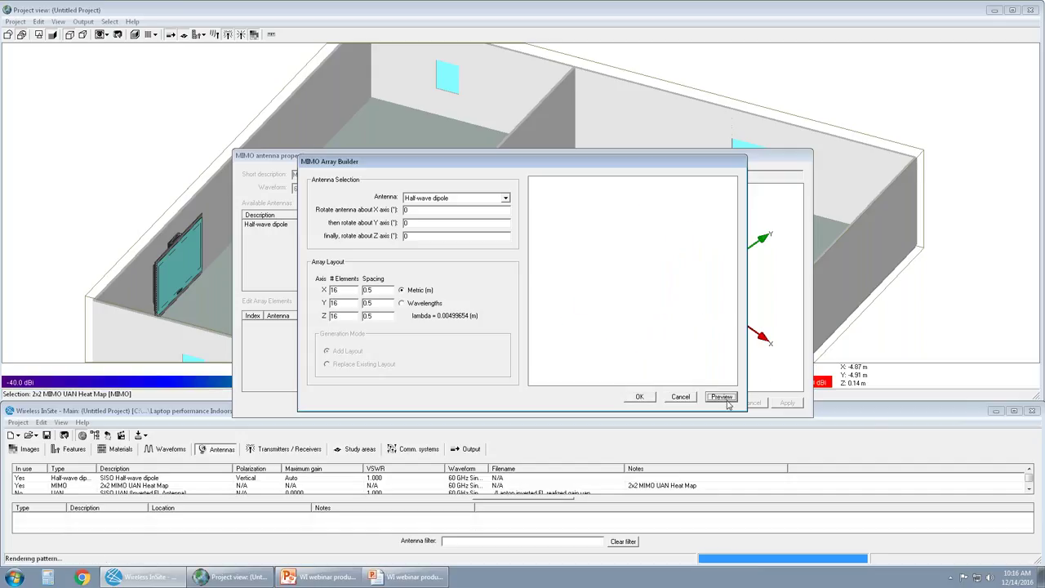
mouse_move(703, 348)
mouse_down()
mouse_move(684, 347)
mouse_move(695, 343)
mouse_up()
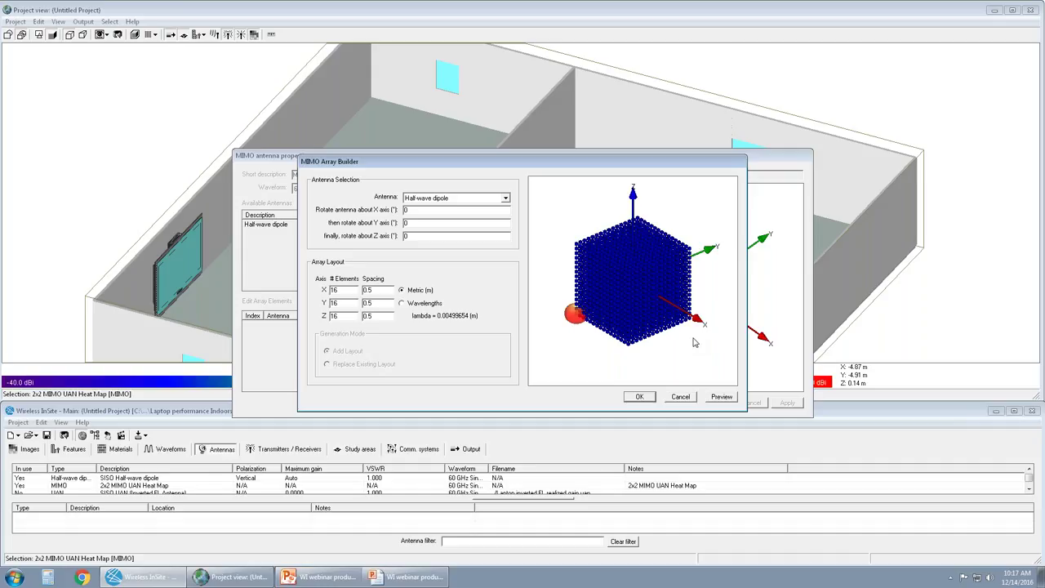
drag(630, 311, 633, 302)
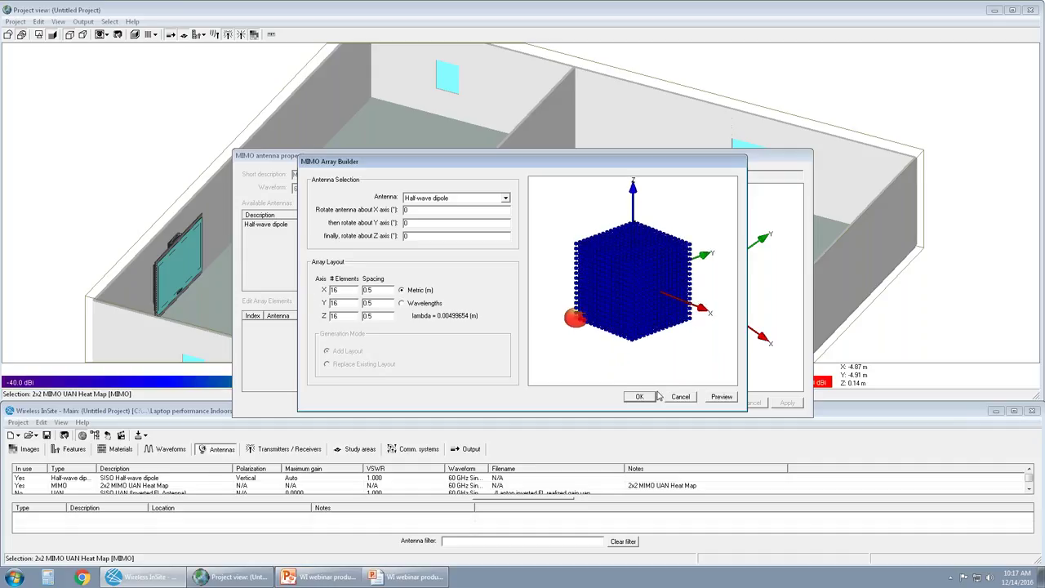
Restore the counts to 2, 2, 1, preview the pattern again, and accept the layout.
double_click(333, 292)
text(2)
double_click(333, 316)
text(1)
key(Tab)
click(718, 398)
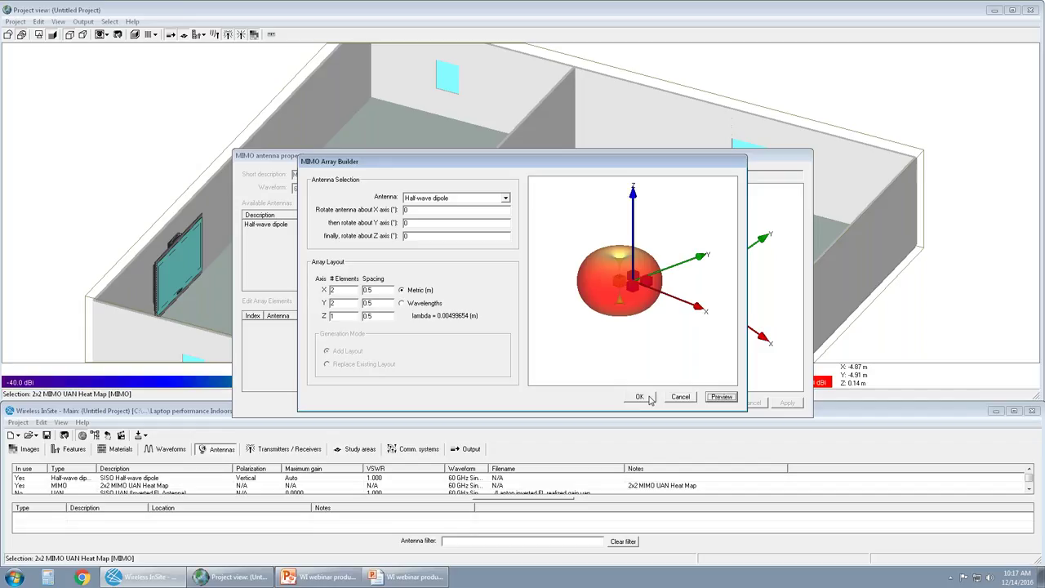
click(640, 396)
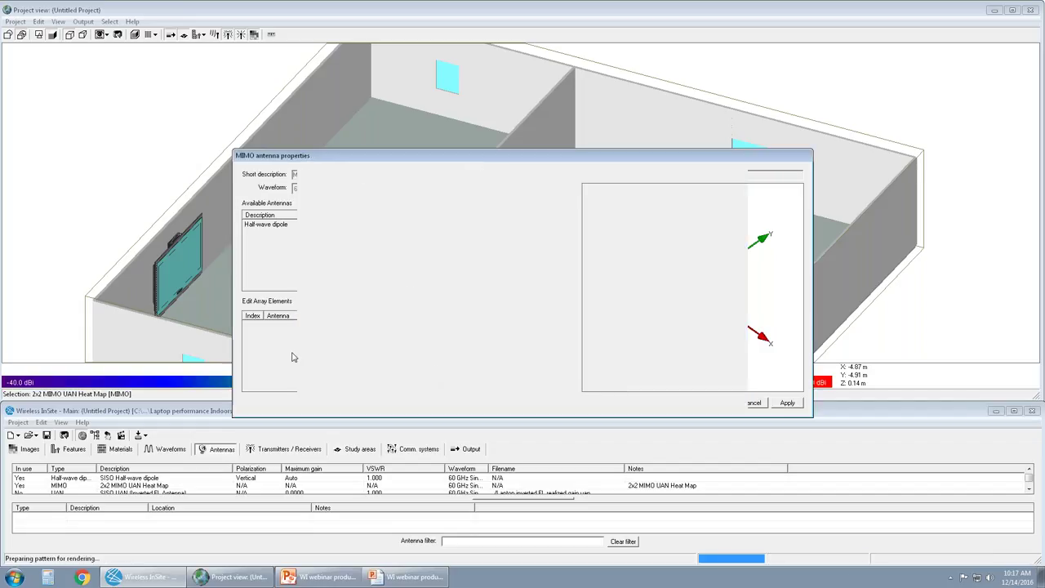
Rotate array element 4 by 90° about the X axis.
click(287, 325)
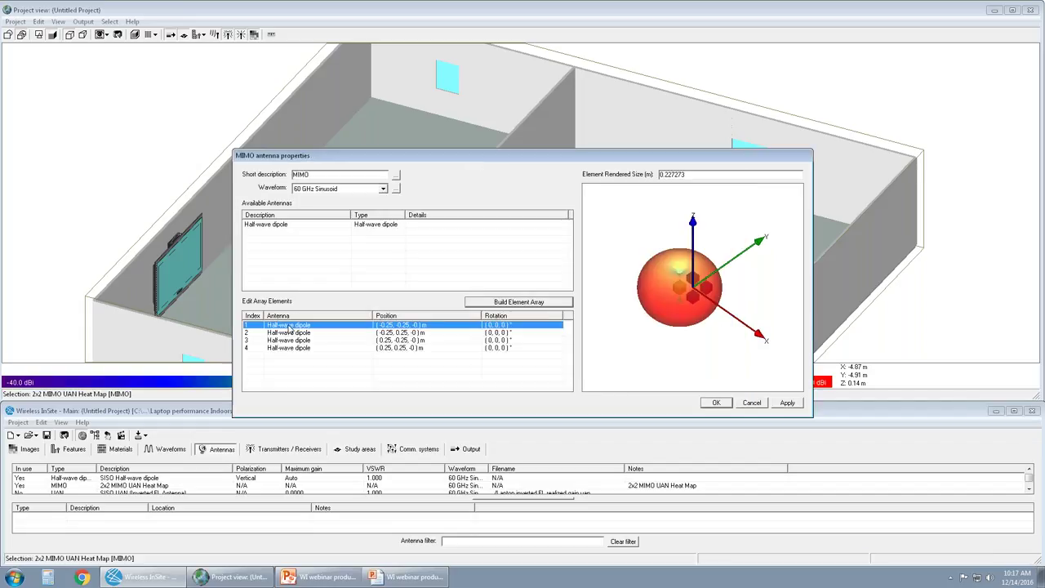
key(Down)
key(Down)
key(Down)
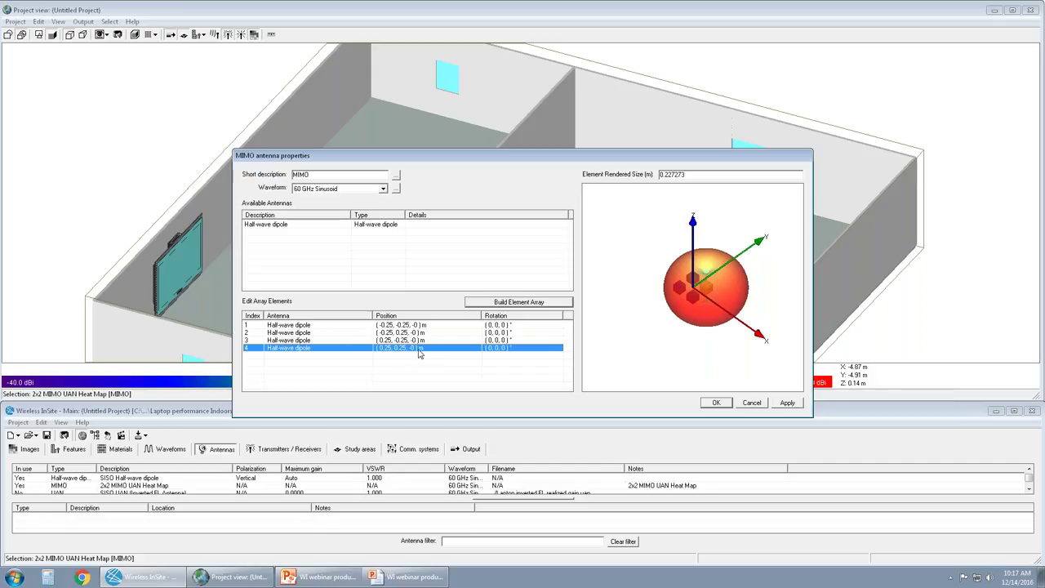
right_click(419, 353)
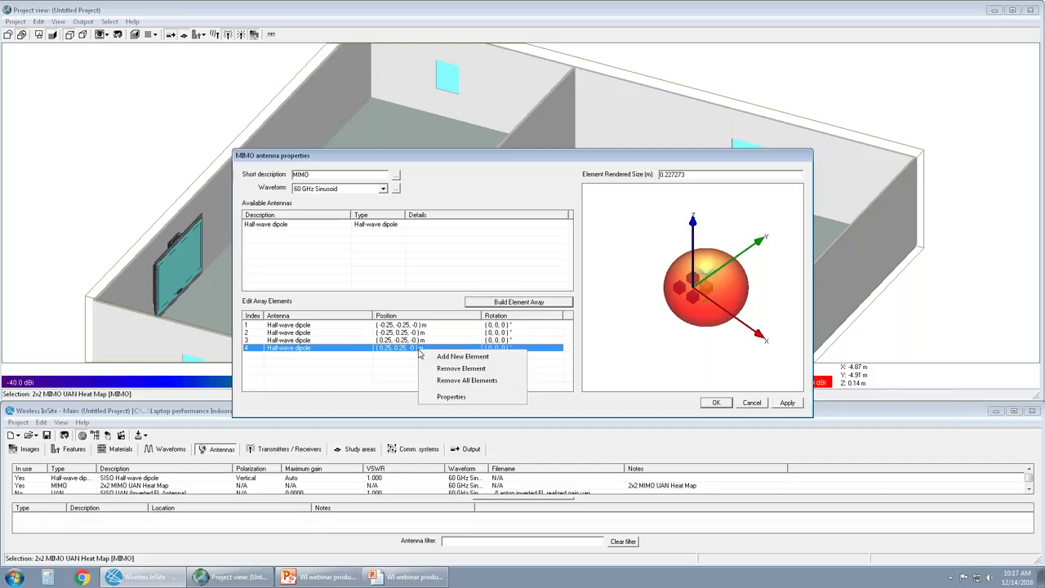
click(453, 398)
mouse_move(496, 289)
mouse_down()
mouse_move(486, 290)
mouse_move(493, 302)
mouse_up()
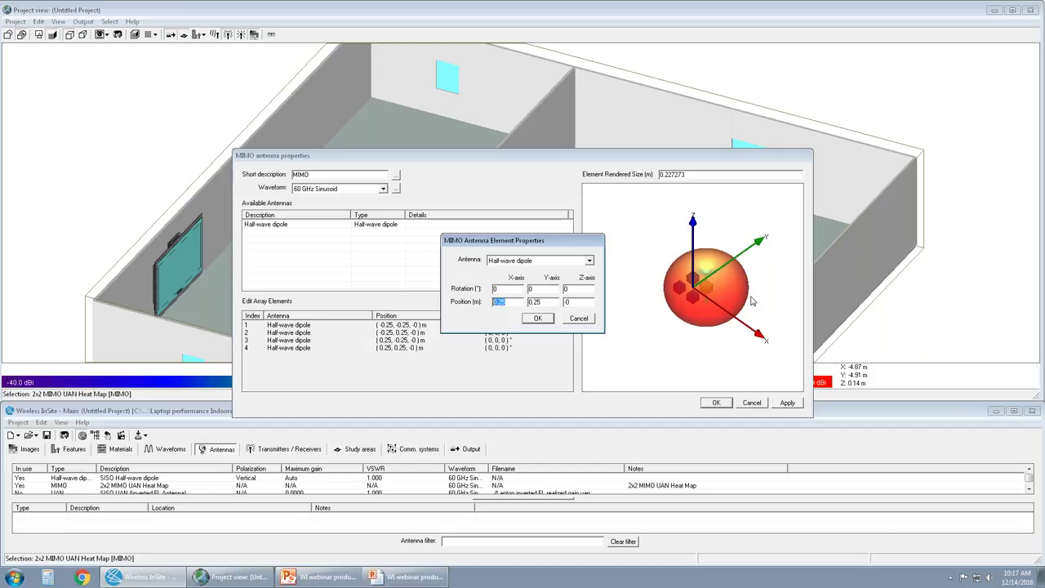
drag(498, 289, 482, 291)
text(90)
click(538, 318)
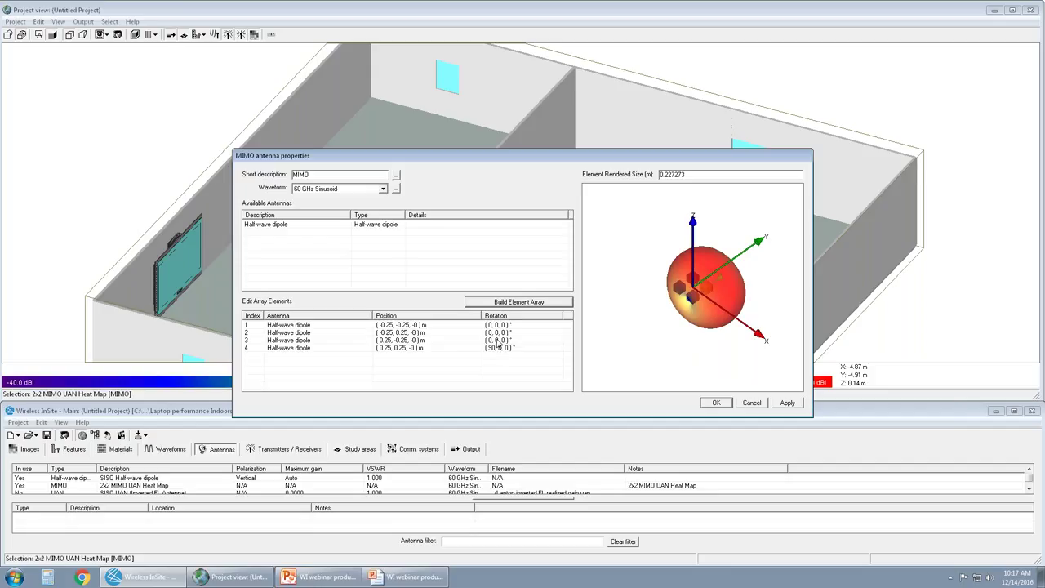
Reopen element 4's properties without changes, cancel the MIMO antenna, and select the SISO Half-wave dipole.
right_click(498, 347)
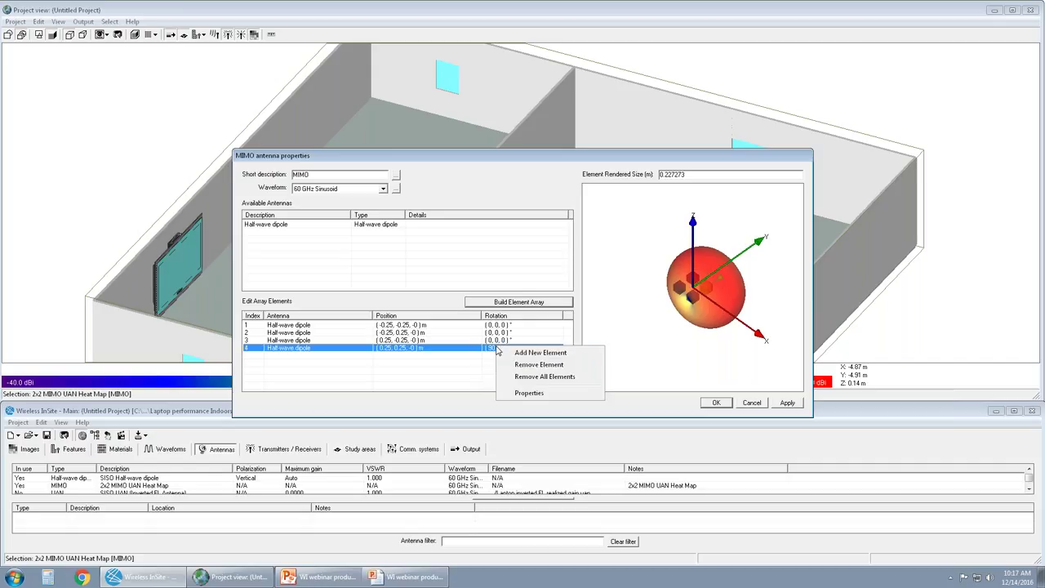
click(528, 392)
click(529, 261)
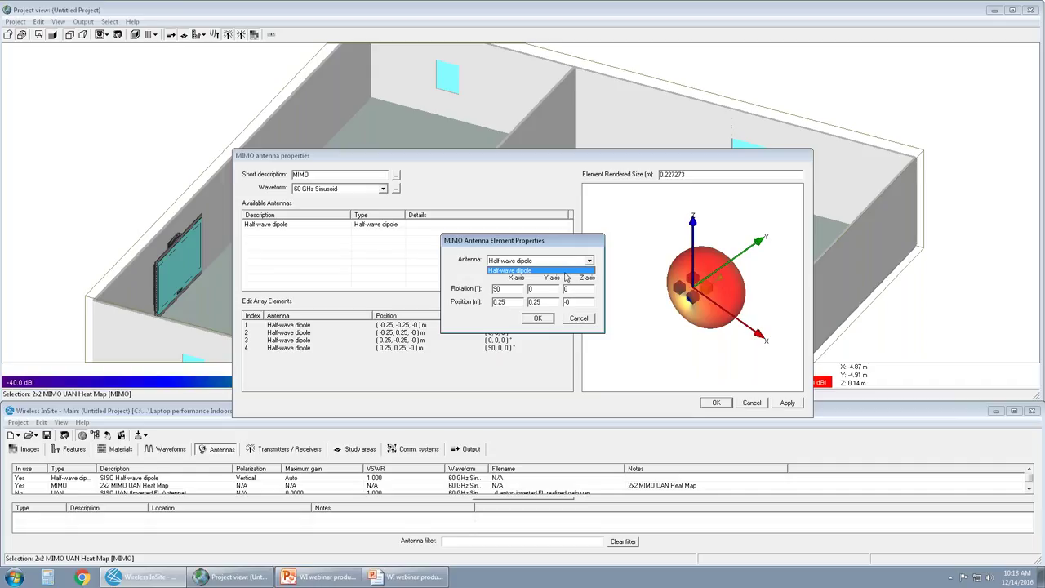
click(576, 320)
click(580, 320)
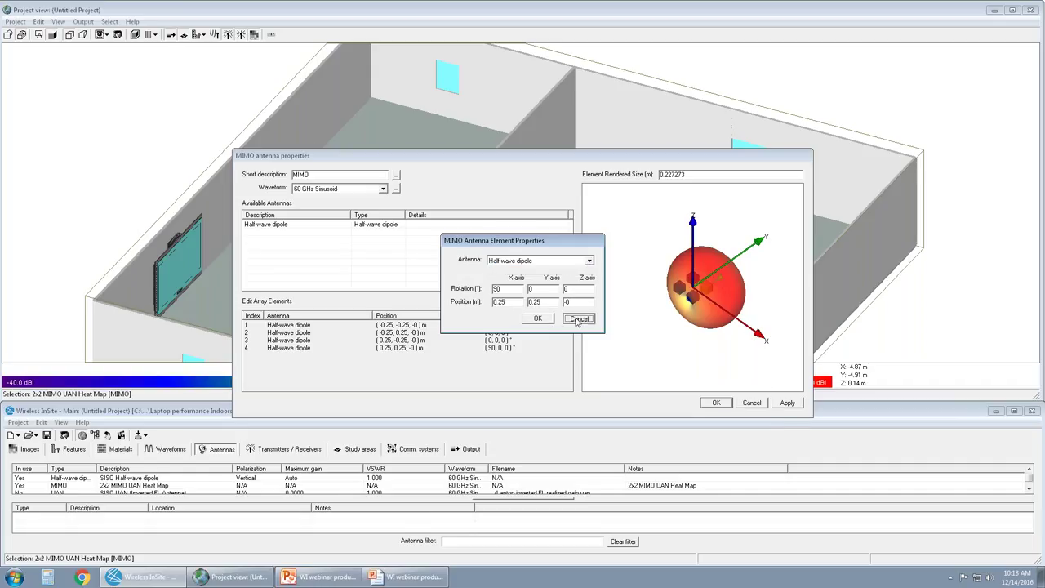
click(760, 405)
click(293, 479)
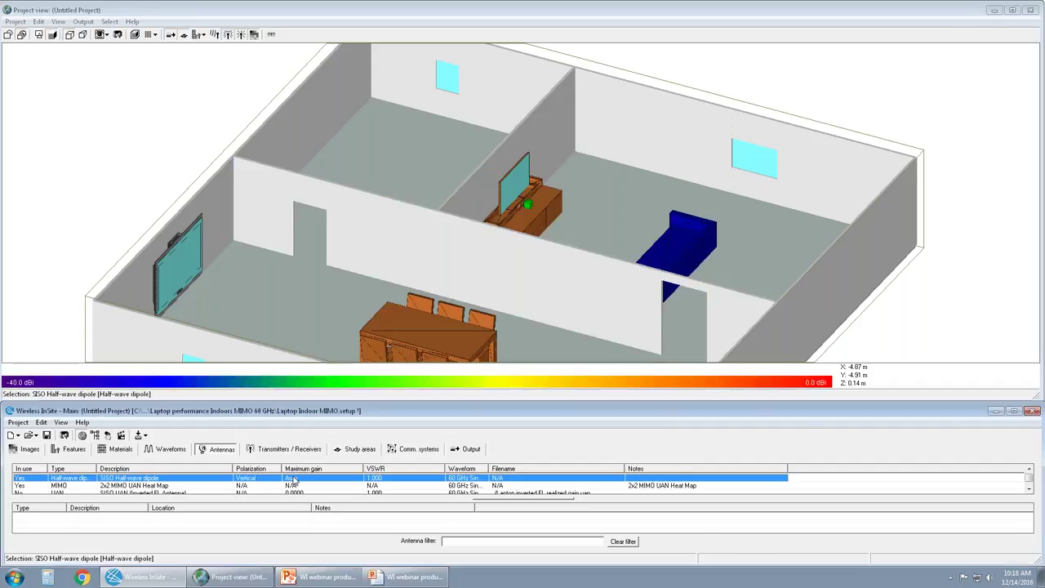
List the five transmitter/receiver sets, orbit toward the couch and table, and select Couch Rx UAN.
key(Down)
key(Down)
key(Down)
key(Down)
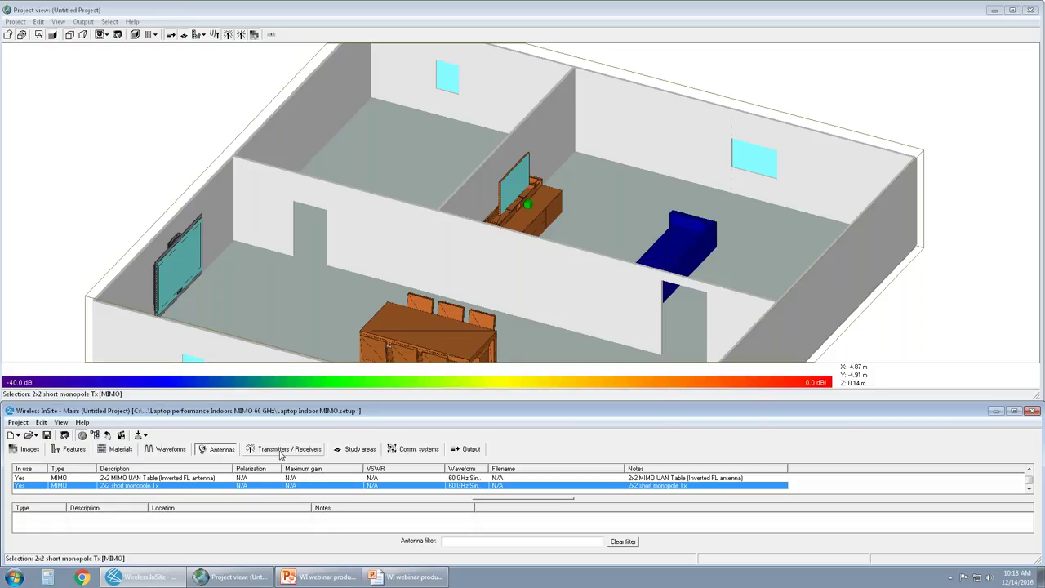
click(280, 455)
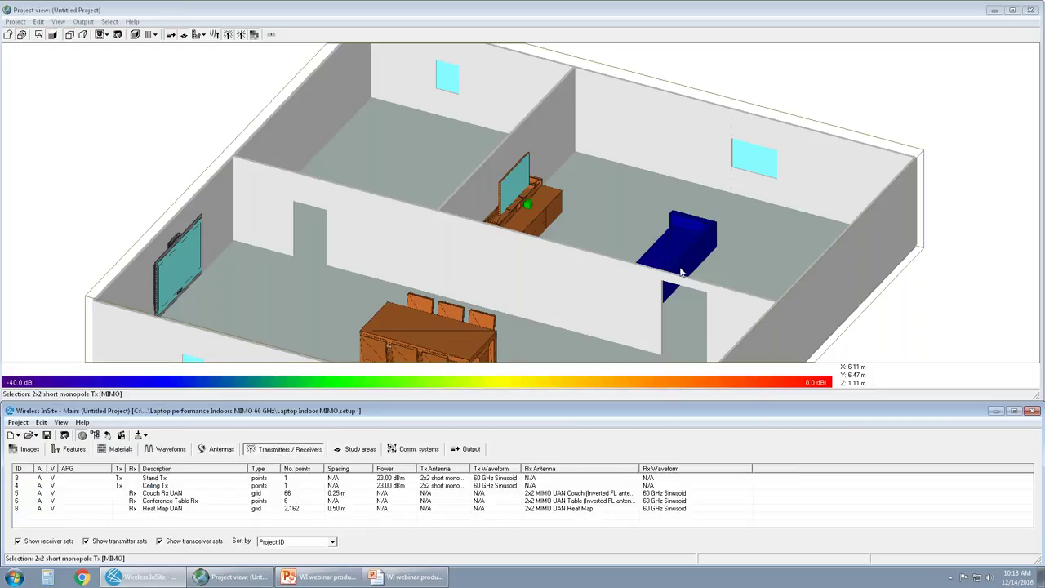
drag(839, 286, 588, 278)
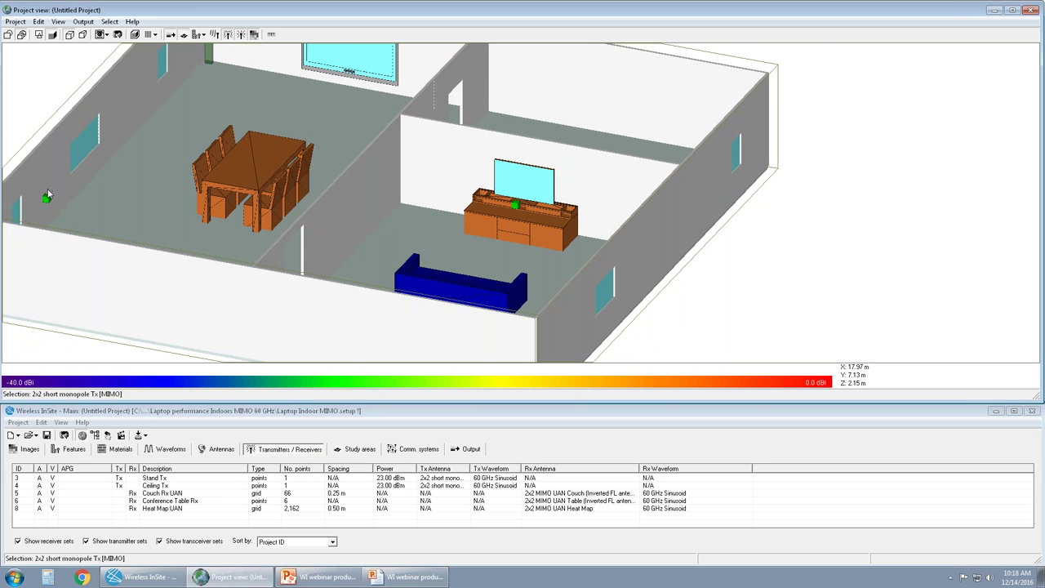
key(Left)
key(Left)
key(Left)
key(Left)
scroll(373, 223, down, 3)
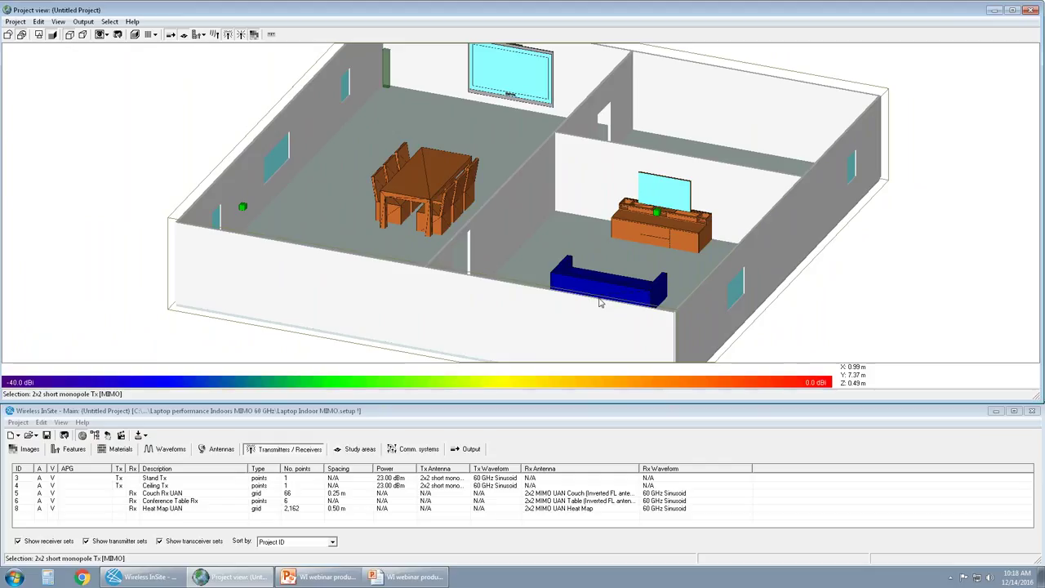
click(247, 494)
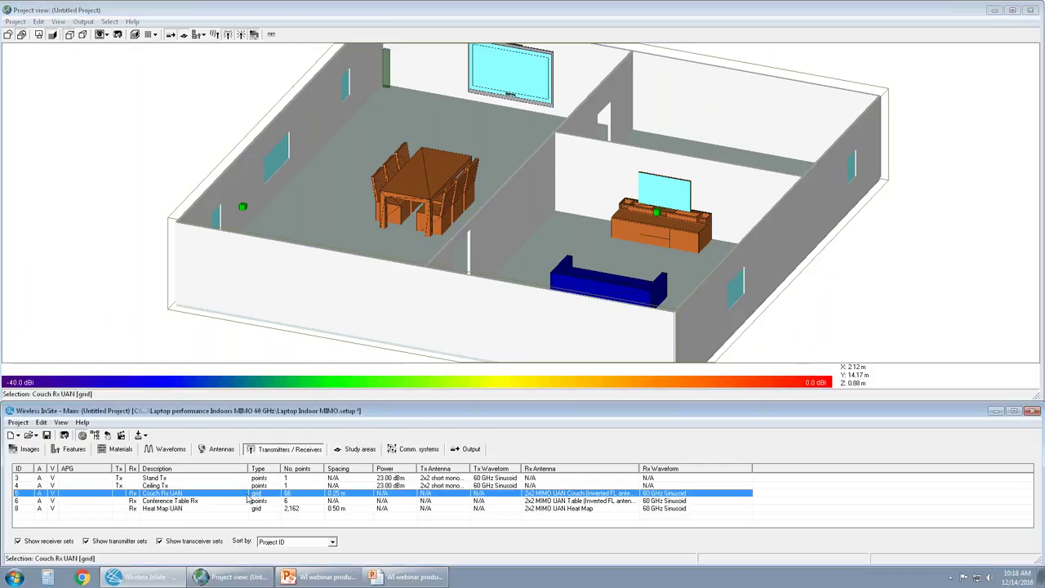
click(212, 37)
Select the Conference Table Rx set and zoom in around the conference table.
drag(543, 161, 517, 218)
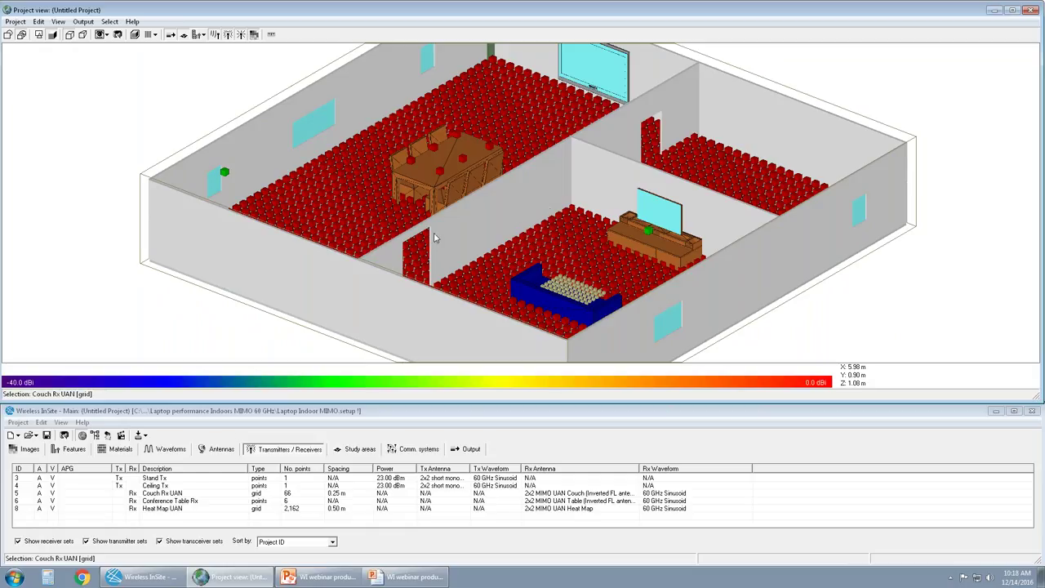
click(198, 501)
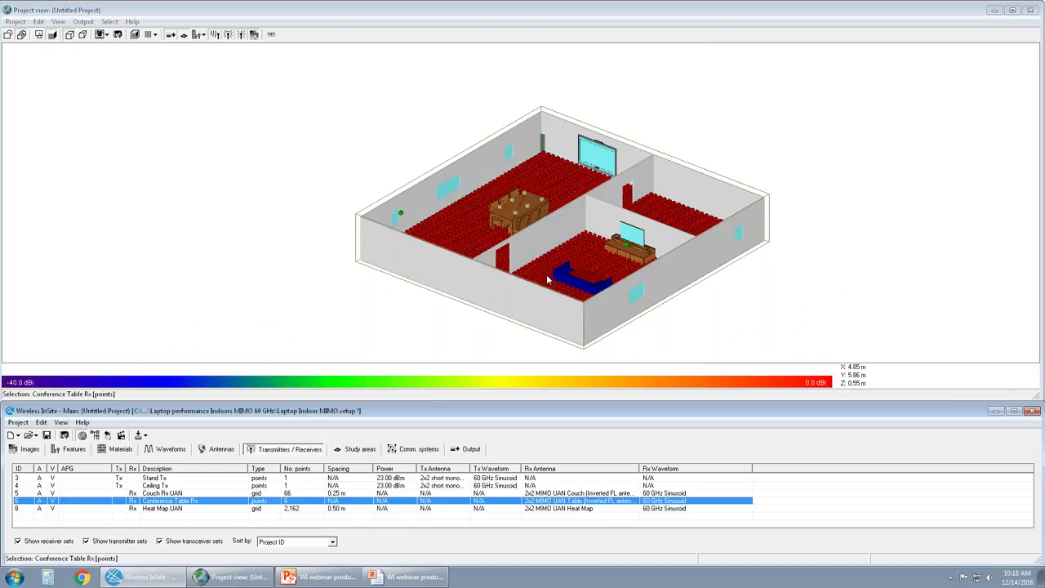
right_drag(525, 181, 531, 272)
scroll(515, 194, up, 2)
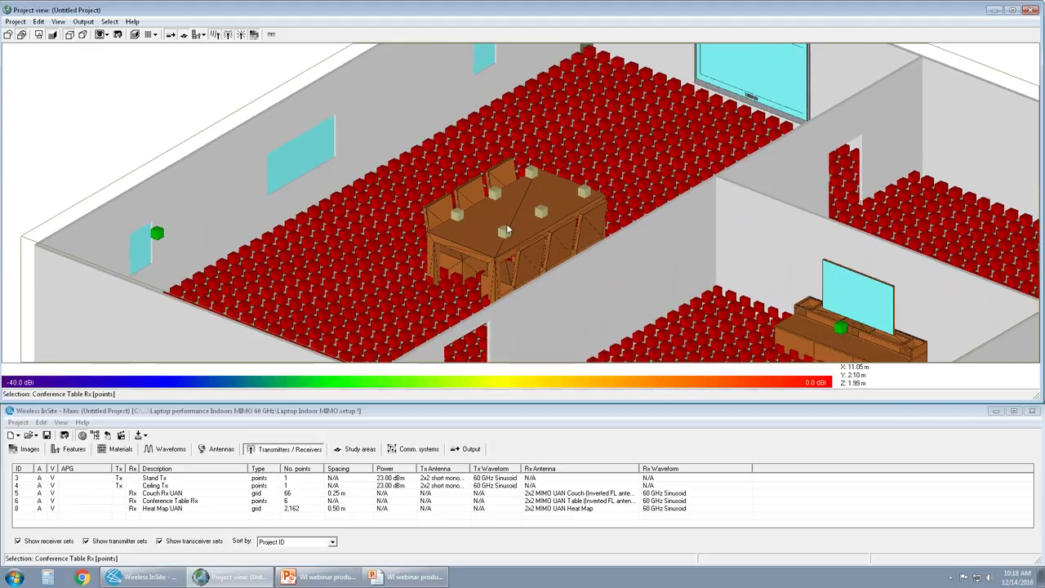
View the six table receiver points from top-down and oblique angles, then open the set's context menu.
drag(671, 255, 592, 264)
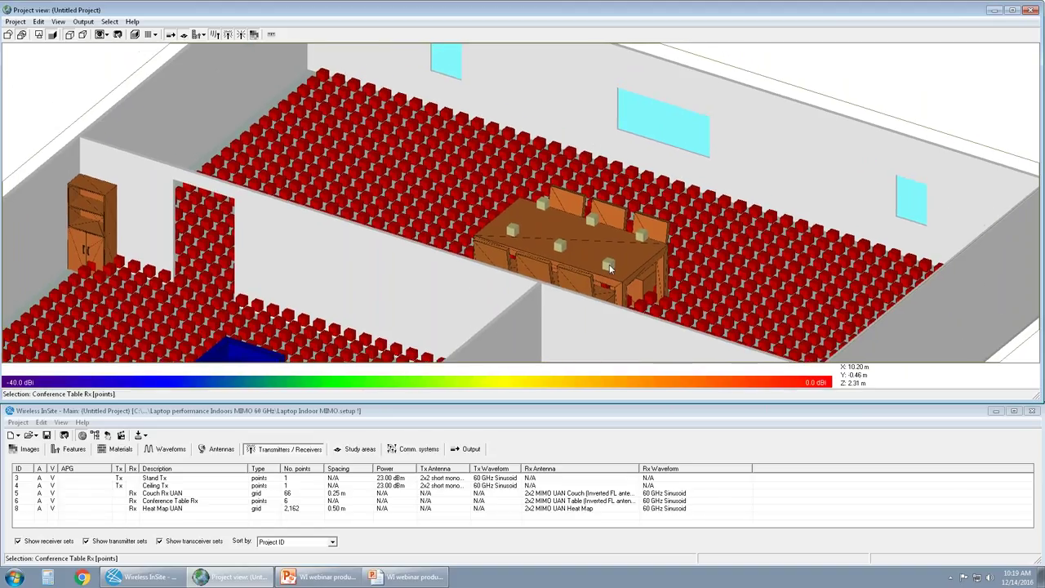
drag(605, 273, 471, 203)
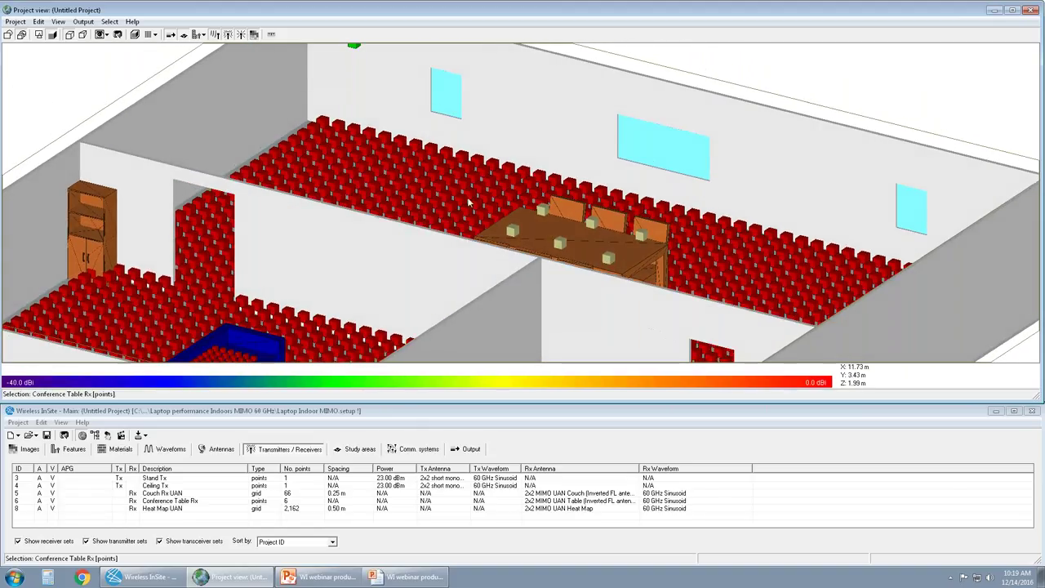
drag(396, 133, 365, 97)
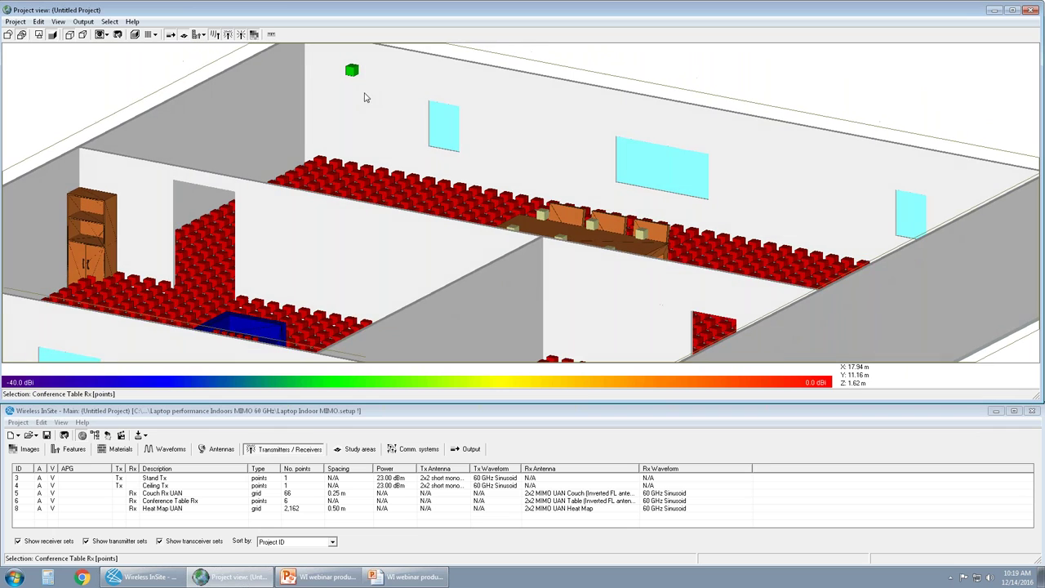
drag(406, 255, 798, 213)
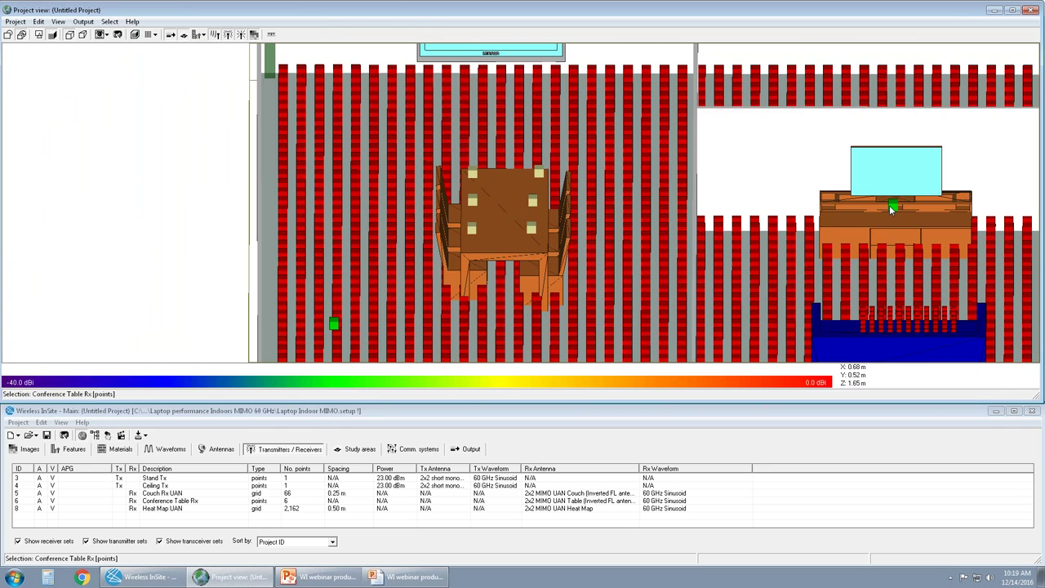
drag(853, 223, 716, 234)
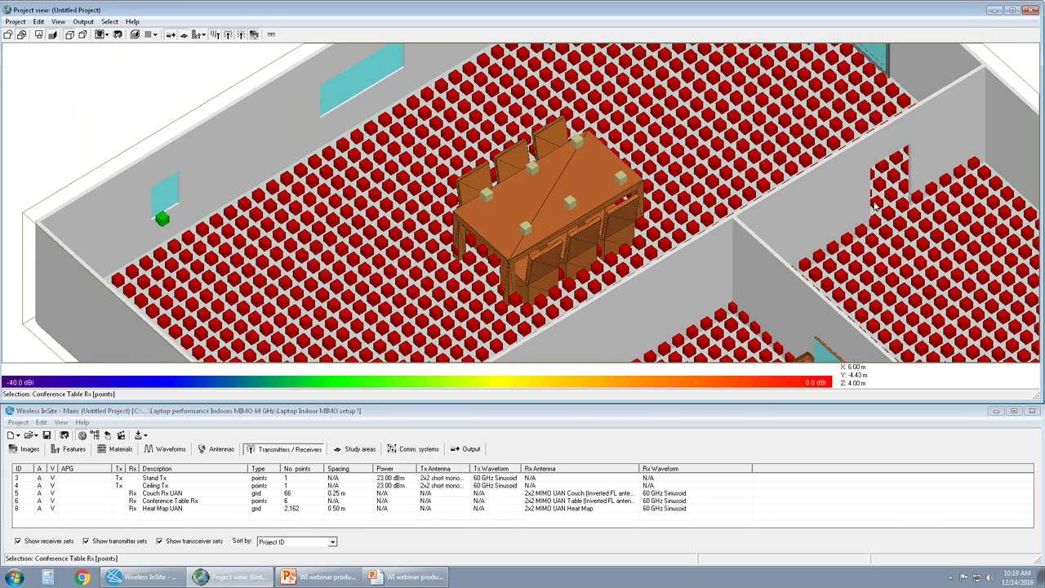
middle_drag(620, 320, 578, 292)
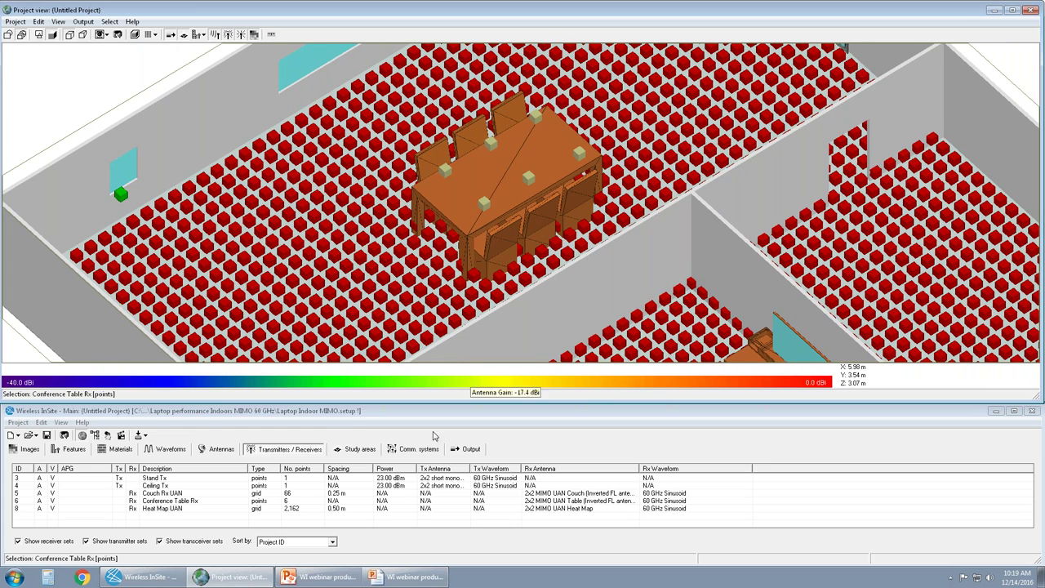
scroll(416, 236, down, 1)
scroll(417, 235, down, 3)
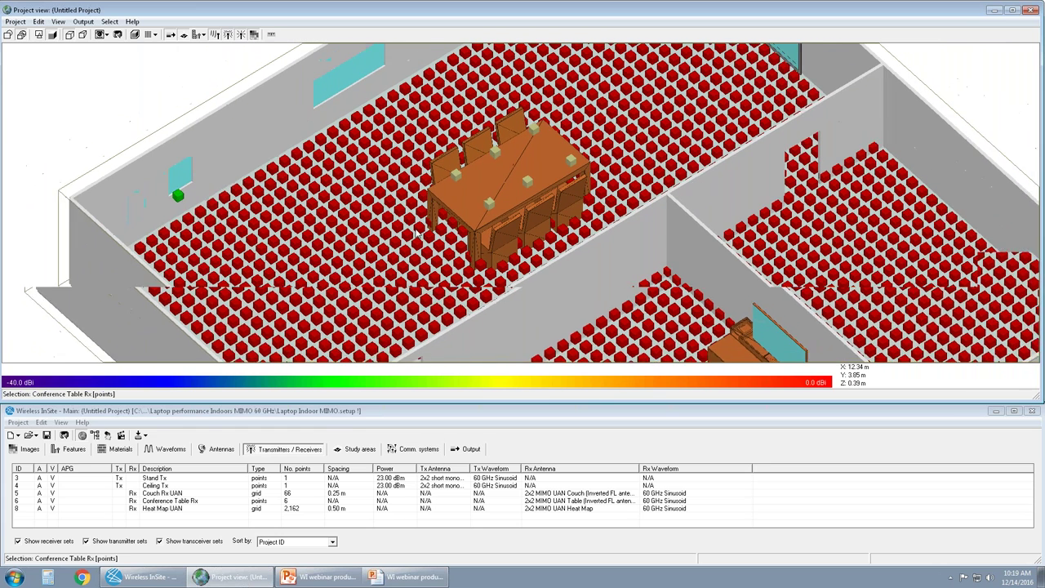
right_click(120, 96)
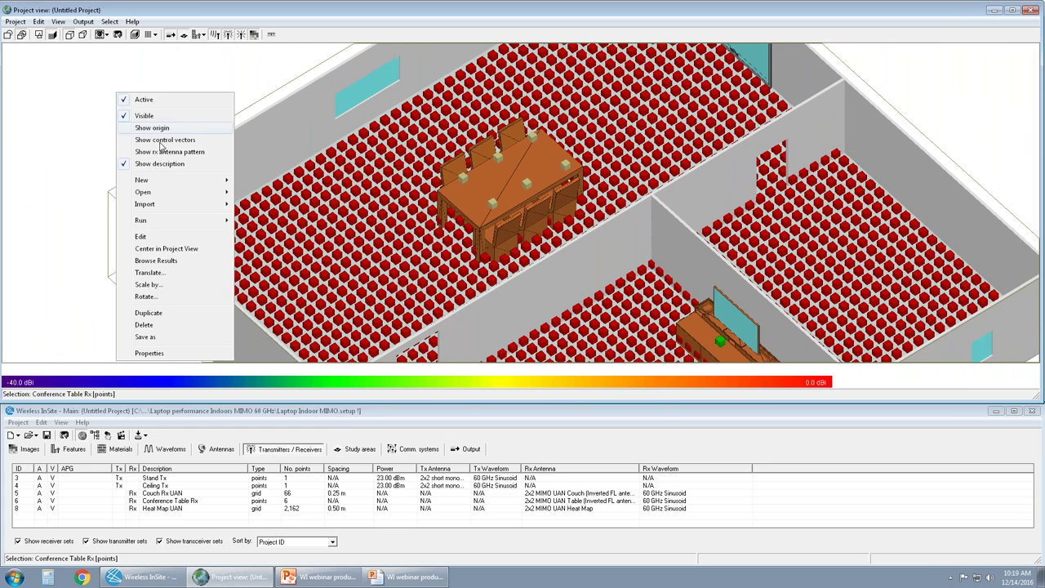
Reveal the New > Transmitter Set submenus, then bring up the Heat Map UAN receiver set's menu.
mouse_move(173, 181)
mouse_move(288, 211)
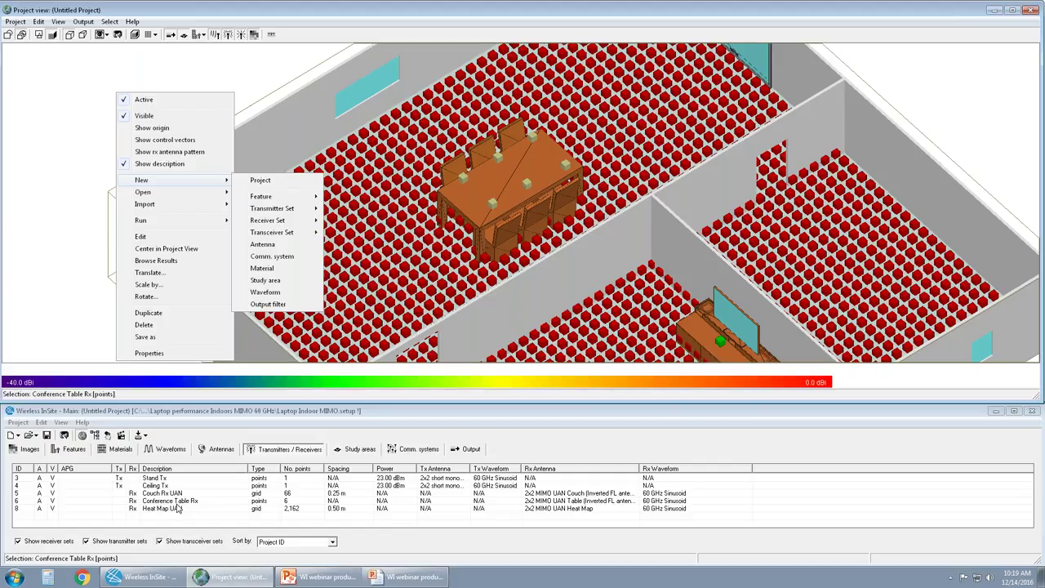
right_click(178, 508)
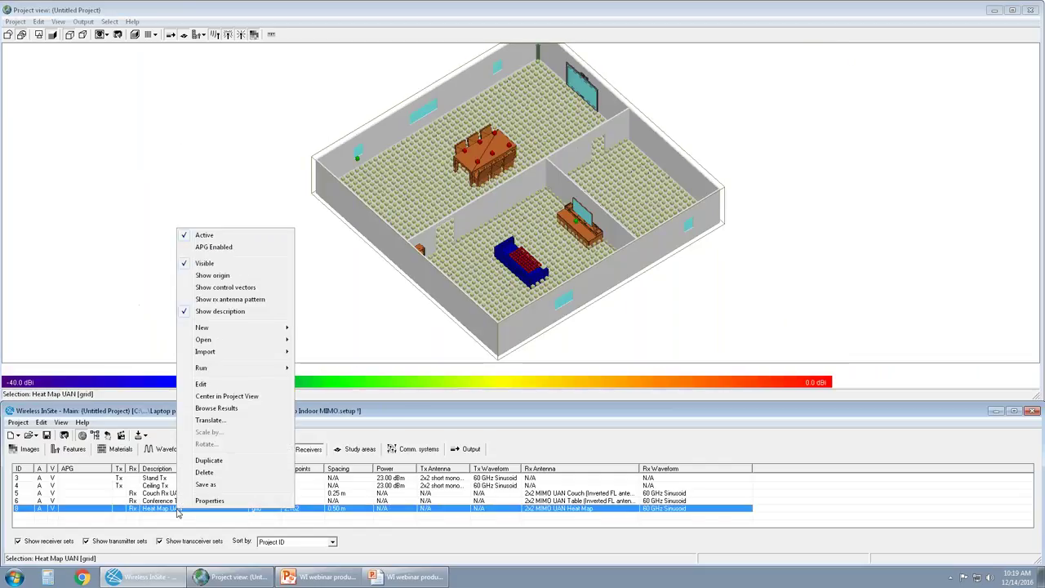
Hide the Heat Map UAN points and draw a new XY receiver grid about 21.7 m by 20.1 m.
click(210, 266)
right_click(207, 253)
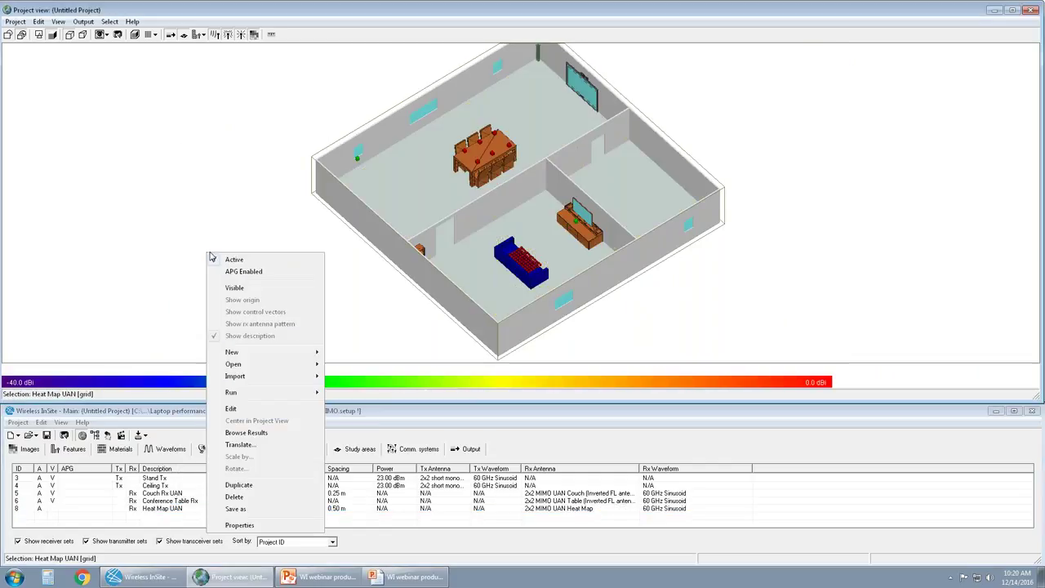
mouse_move(276, 356)
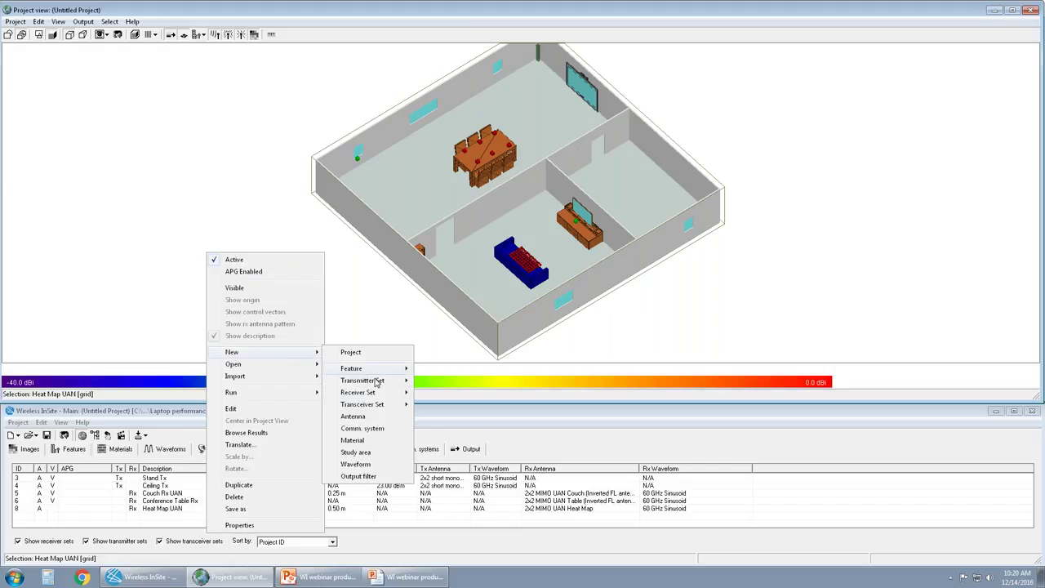
mouse_move(378, 394)
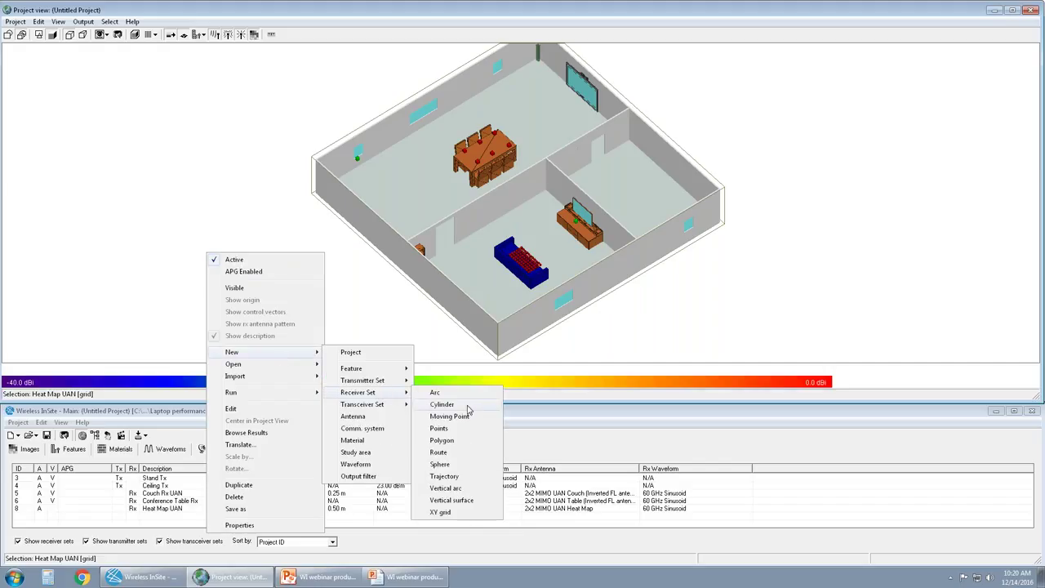
click(457, 512)
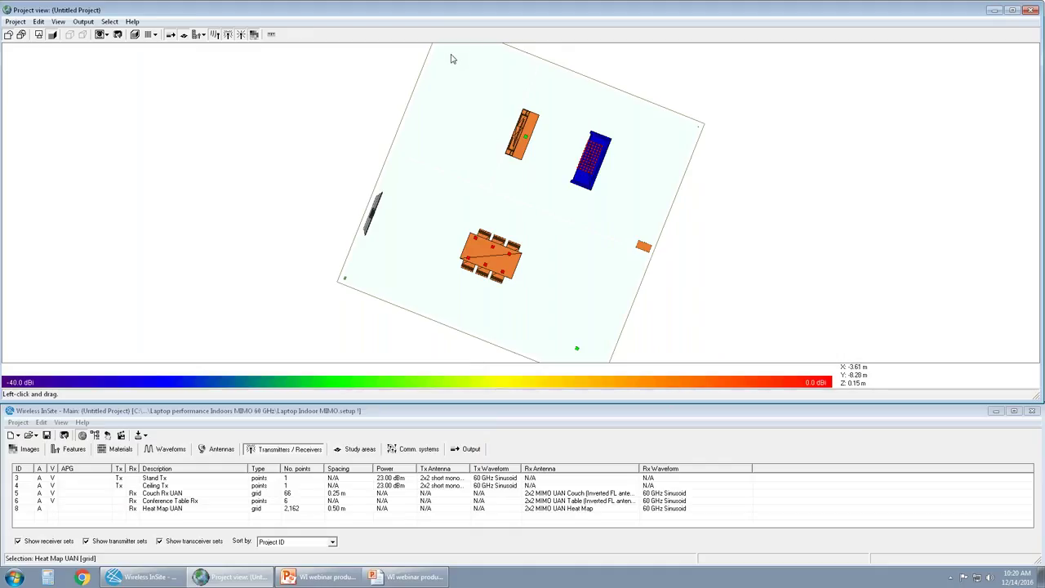
drag(451, 56, 599, 369)
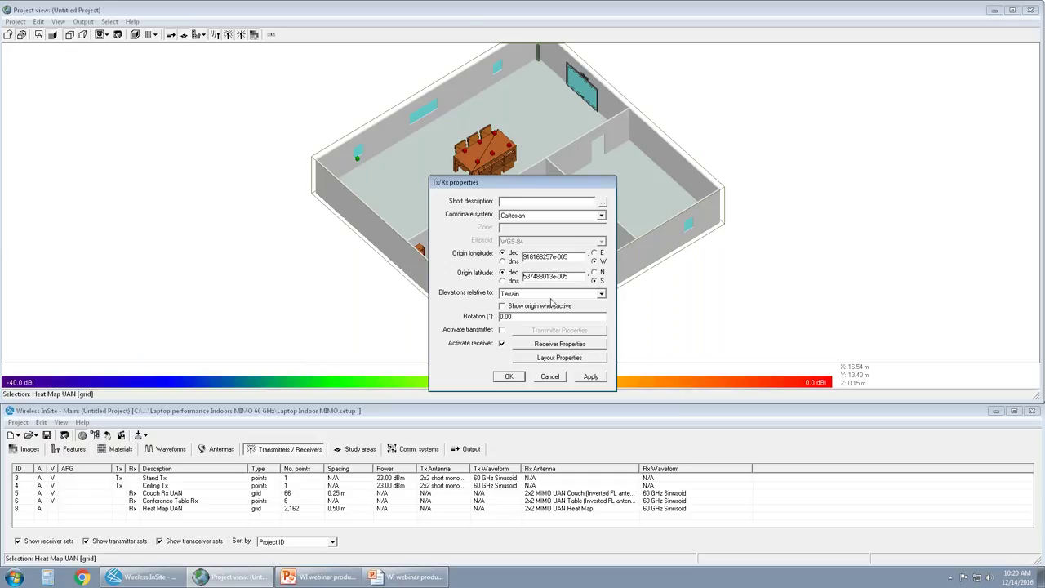
Review the grid's receiver and layout properties, keeping 0.5 m spacing with a SISO Half-wave dipole.
click(554, 296)
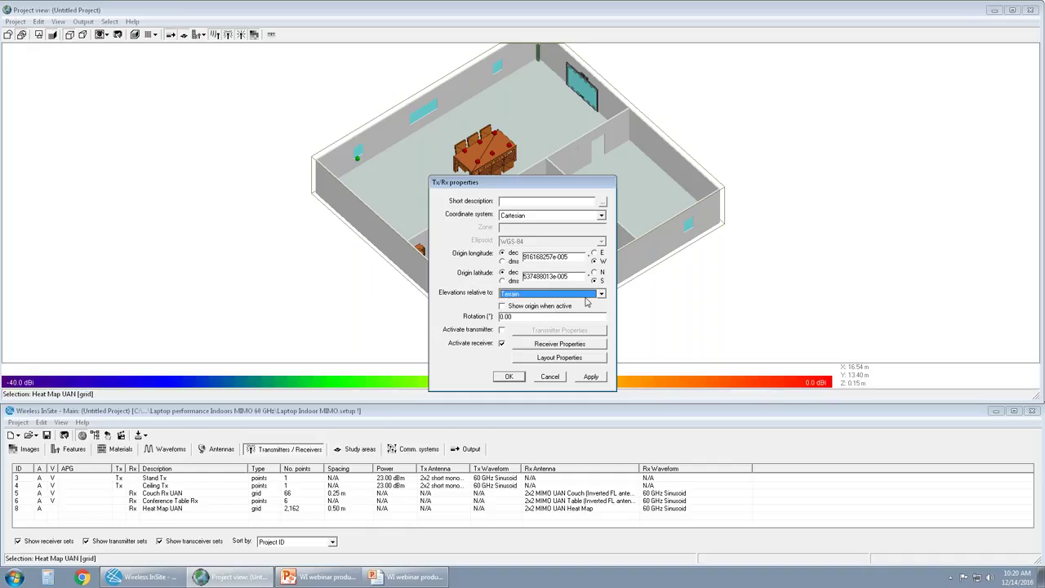
click(581, 344)
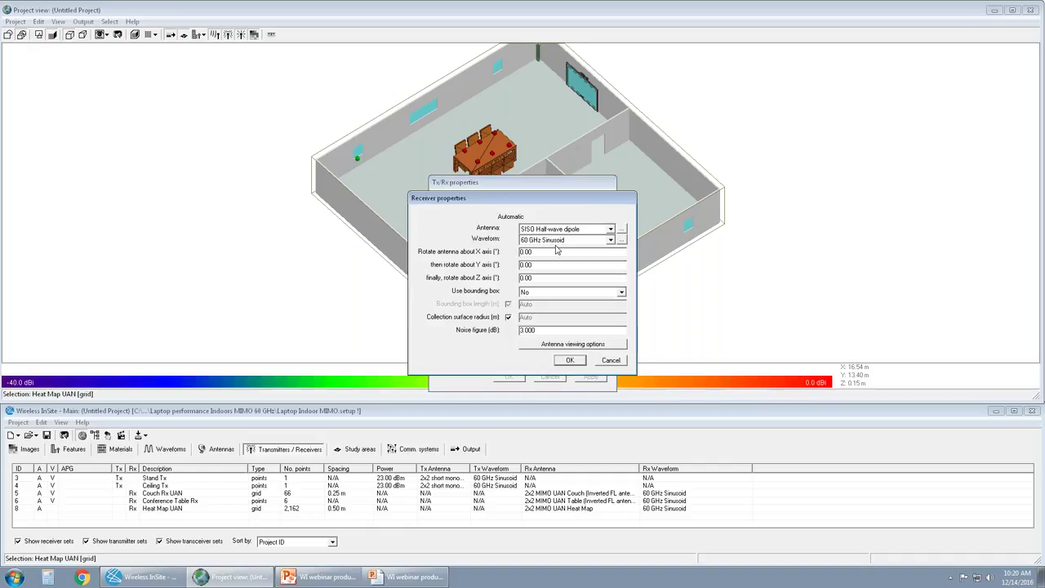
click(606, 360)
click(584, 360)
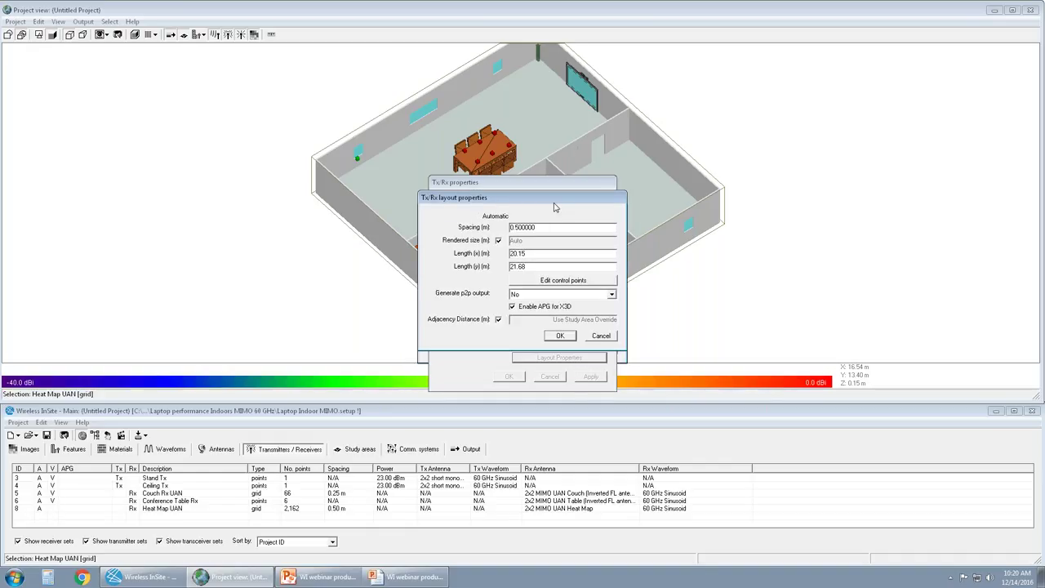
drag(560, 213, 561, 200)
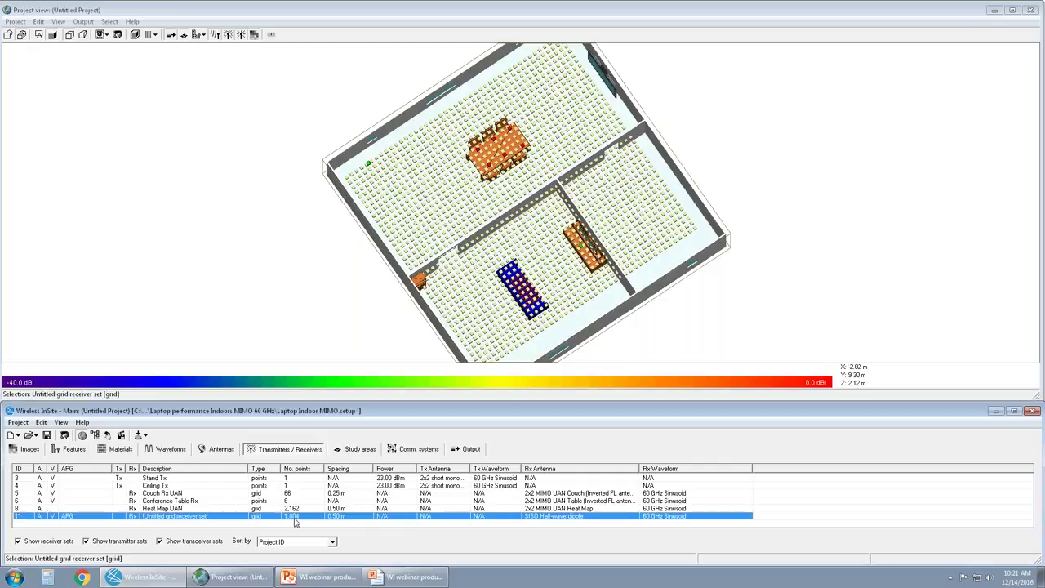
Delete the Untitled grid receiver set and rotate the building to an oblique view.
right_click(296, 521)
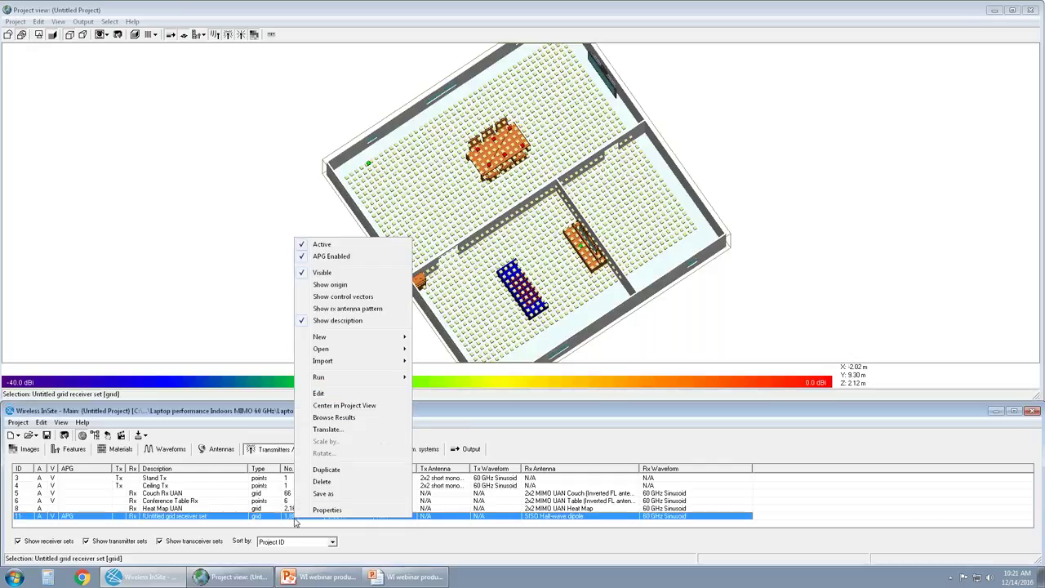
click(322, 482)
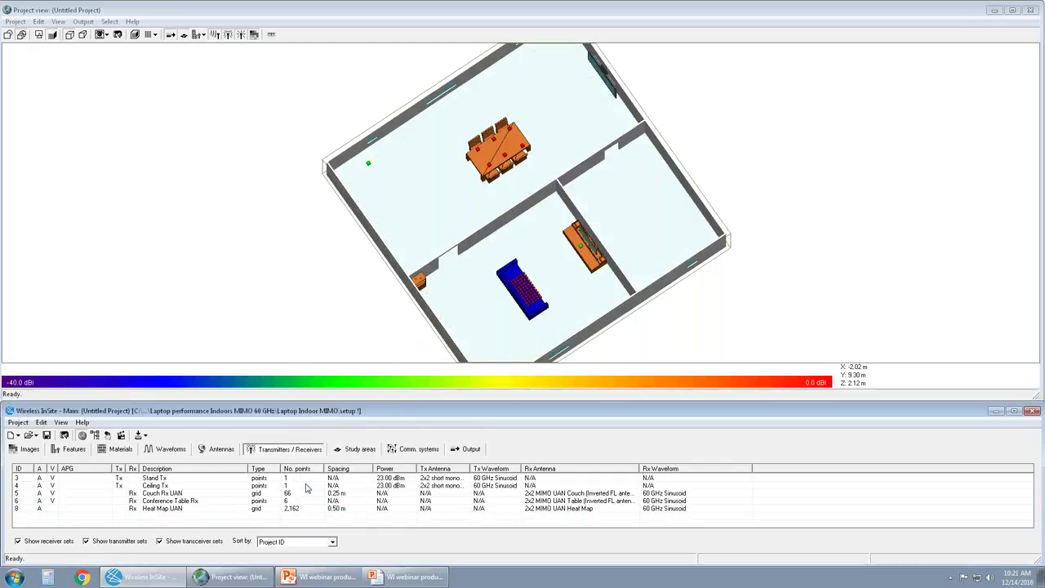
drag(590, 320, 282, 381)
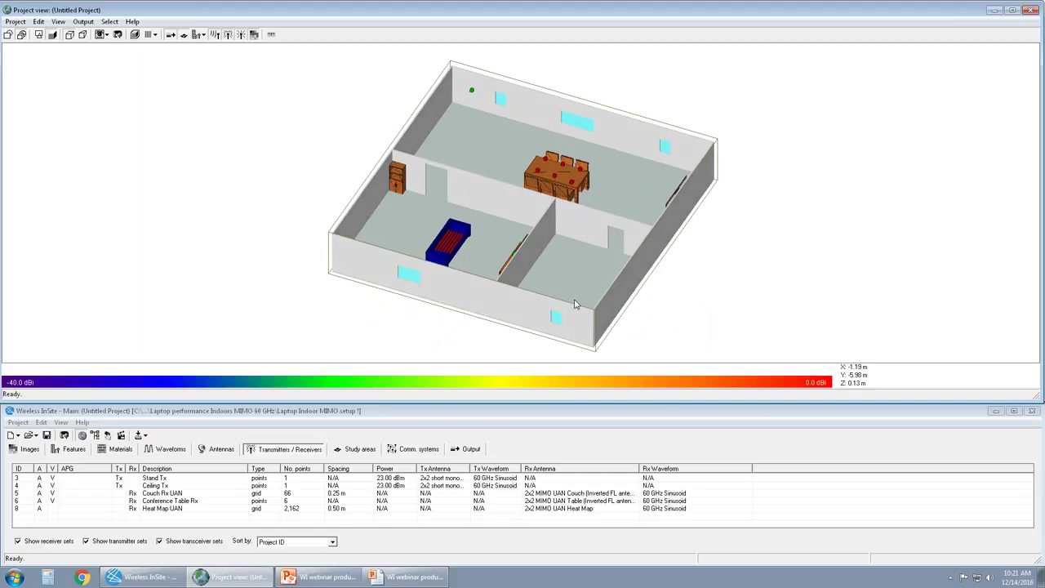
drag(576, 304, 563, 303)
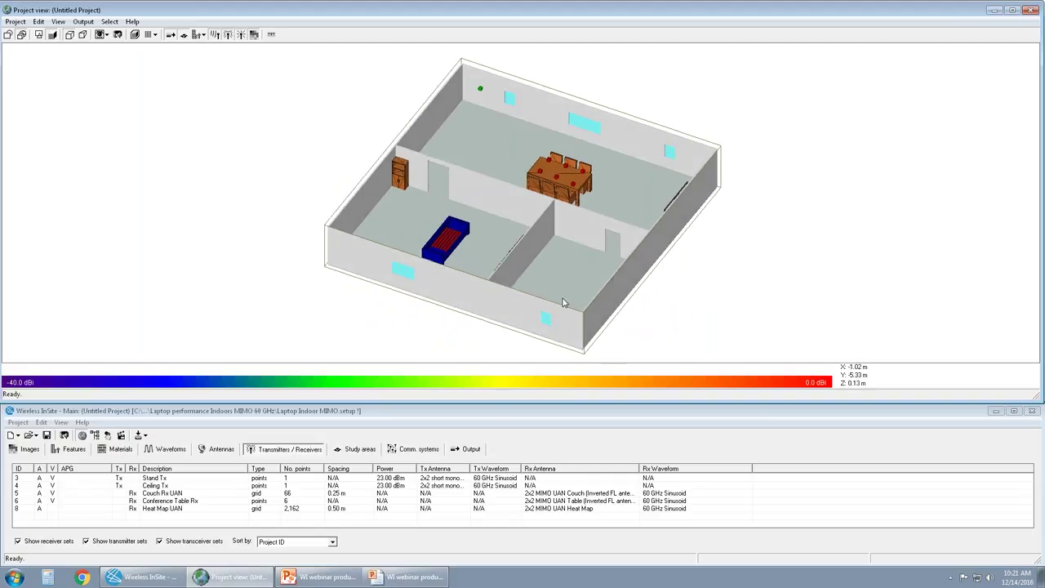
From the Study areas list, start a new study area with Fit to features chosen.
click(356, 449)
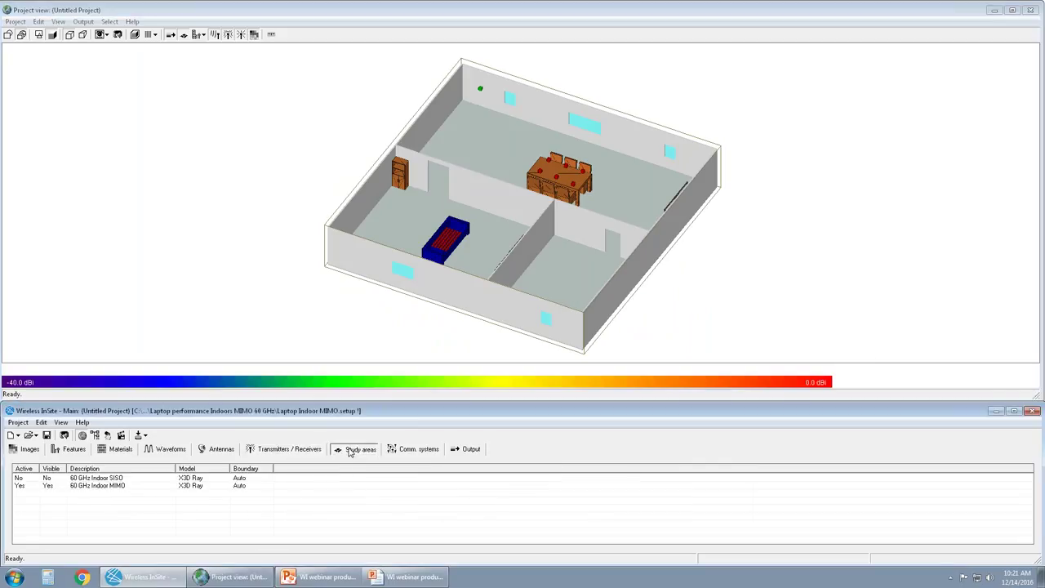
right_click(271, 522)
mouse_move(282, 531)
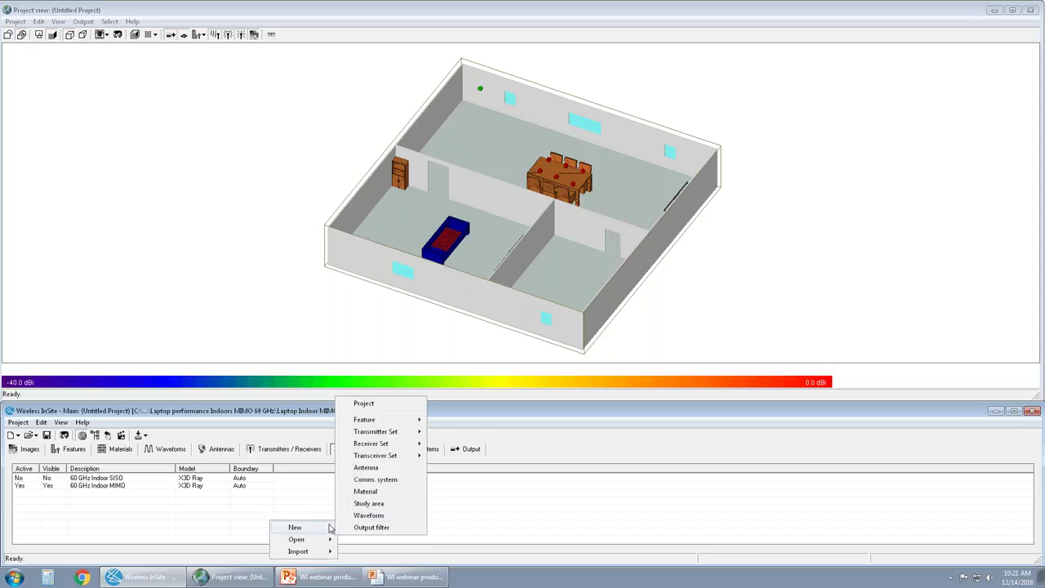
click(365, 505)
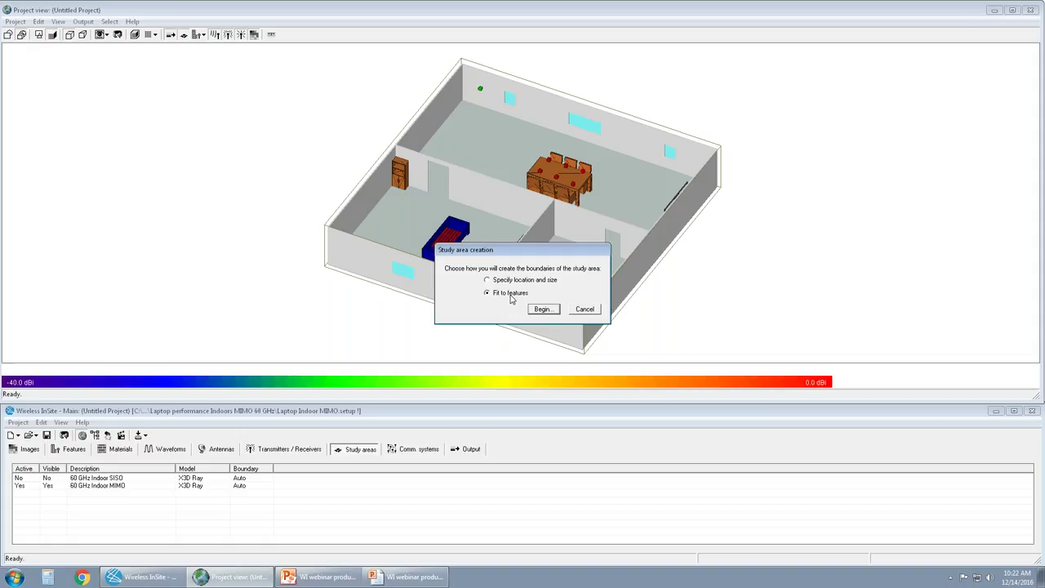
Begin the fitted study area with the X3D propagation model, toggling the path-count Auto boxes.
click(540, 308)
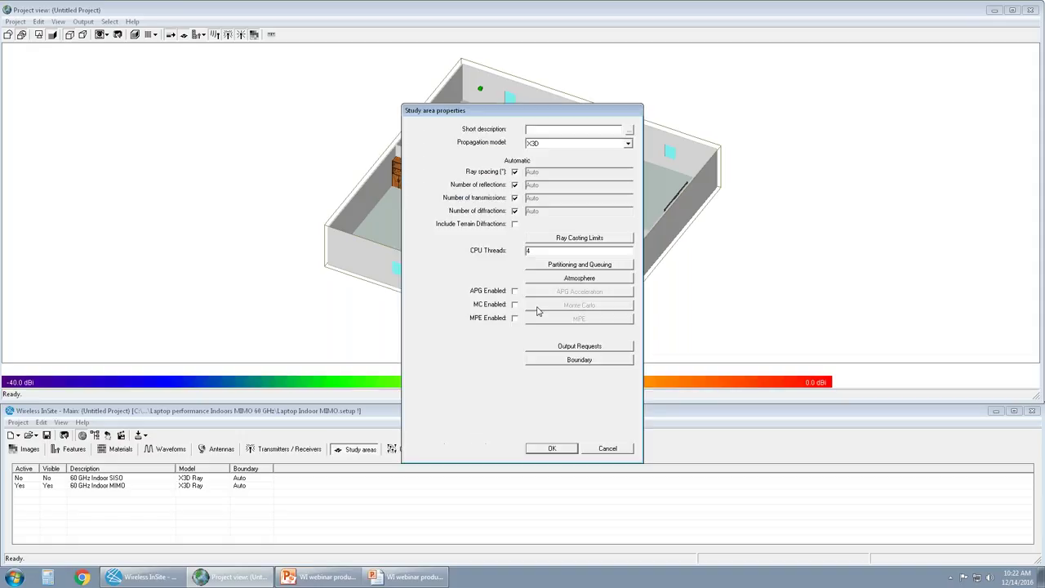
click(628, 144)
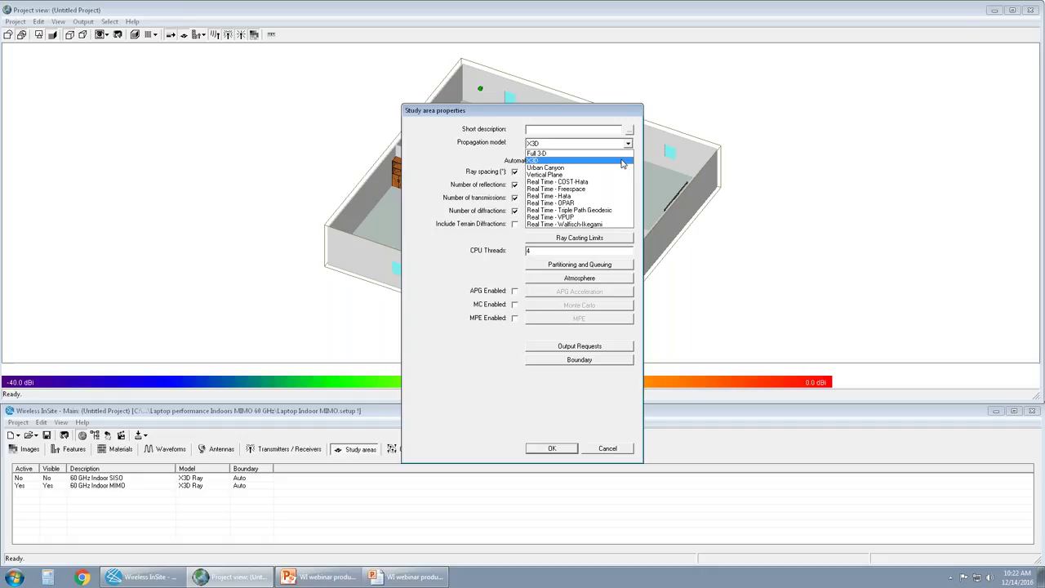
click(622, 161)
click(514, 186)
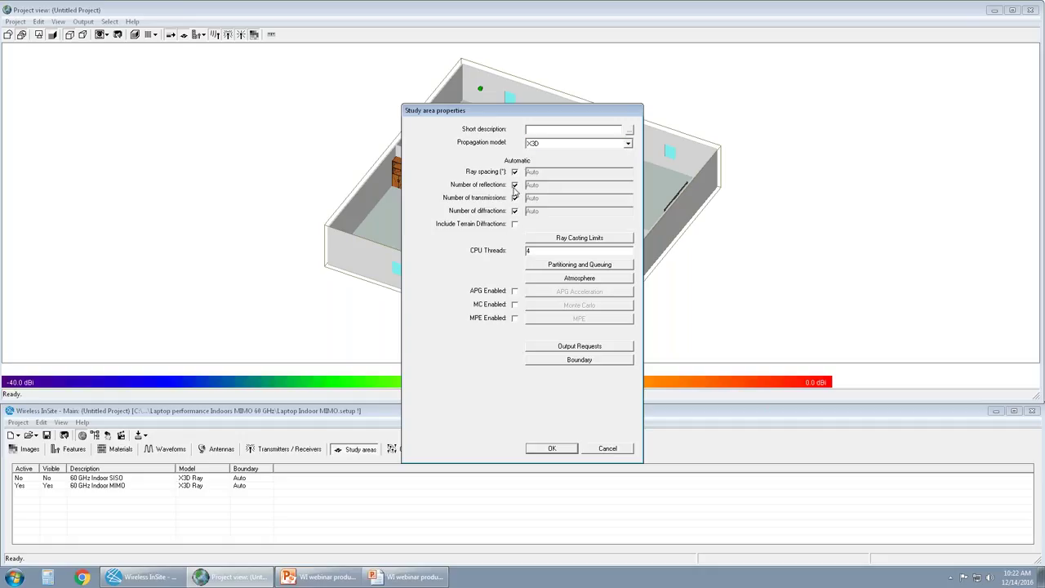
click(515, 198)
click(514, 210)
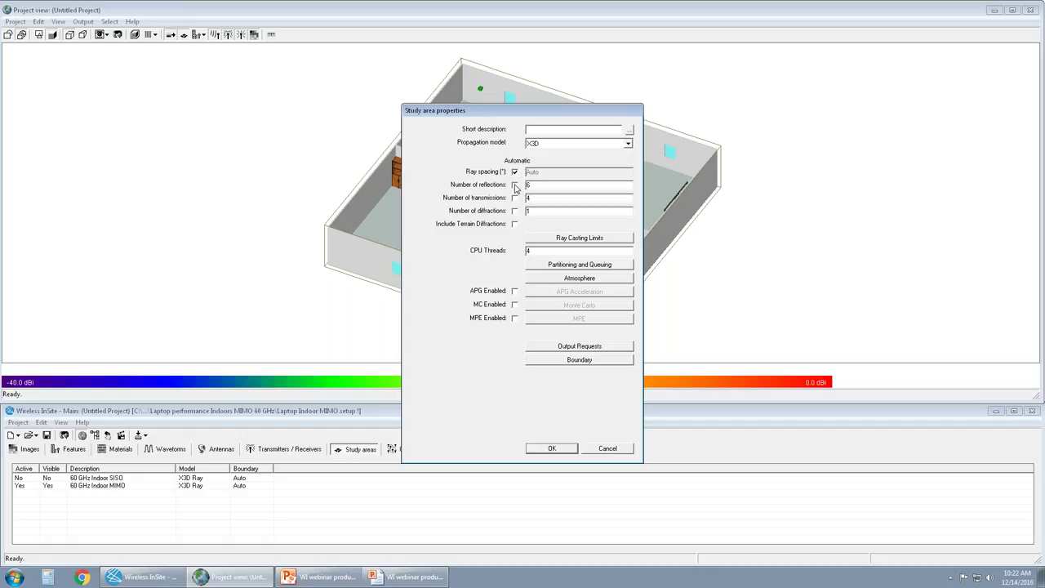
click(514, 185)
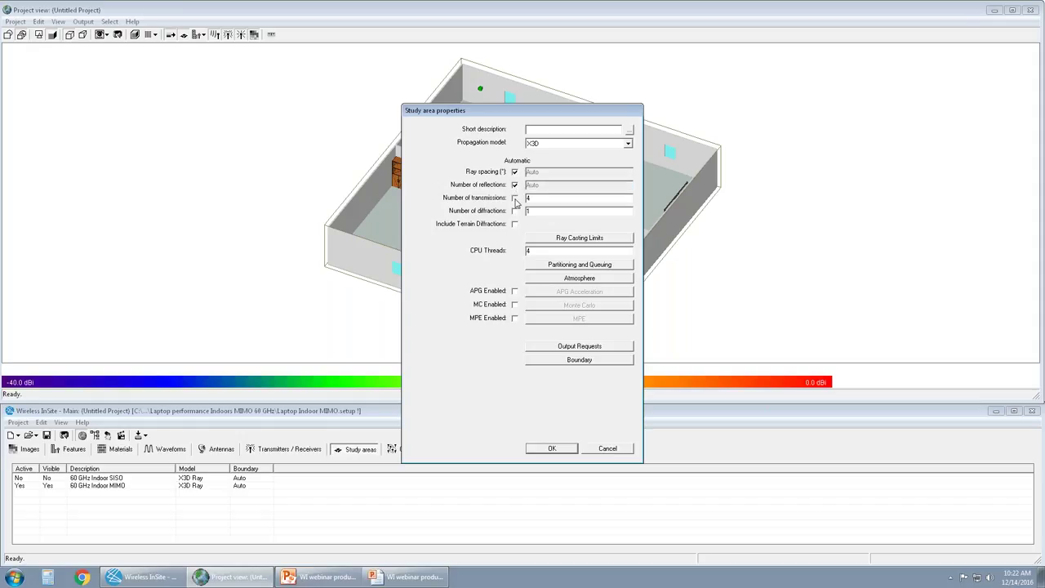
click(515, 198)
click(514, 210)
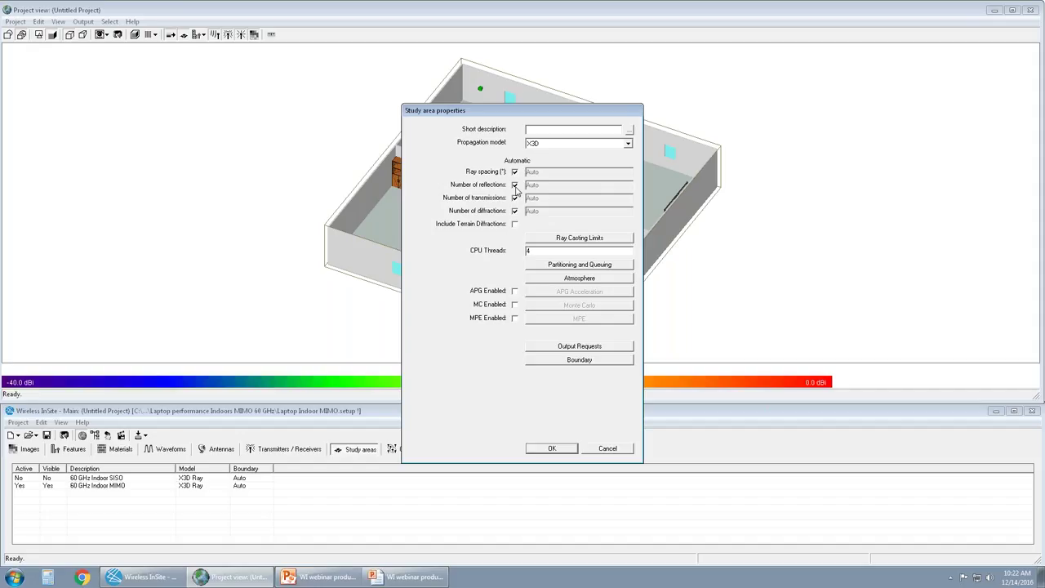
Fix reflections at 6, transmissions at 4, diffractions at 1, and CPU threads at 24.
click(515, 186)
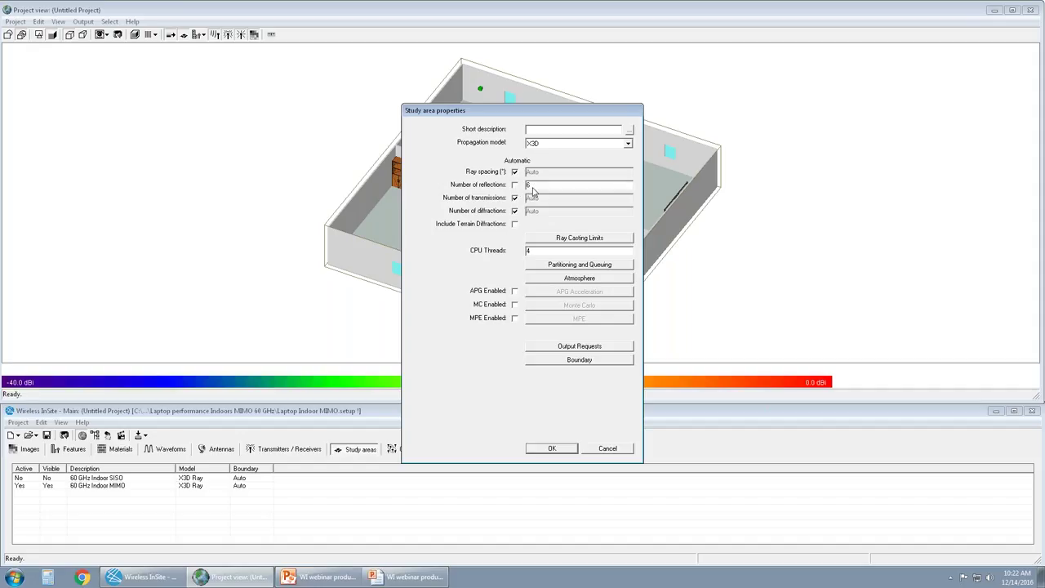
click(514, 198)
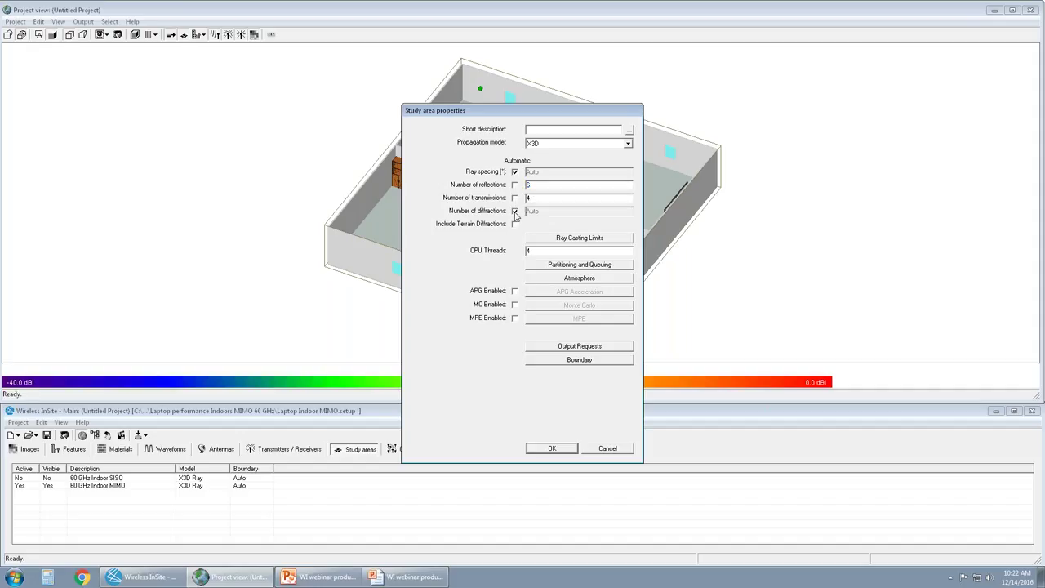
click(515, 212)
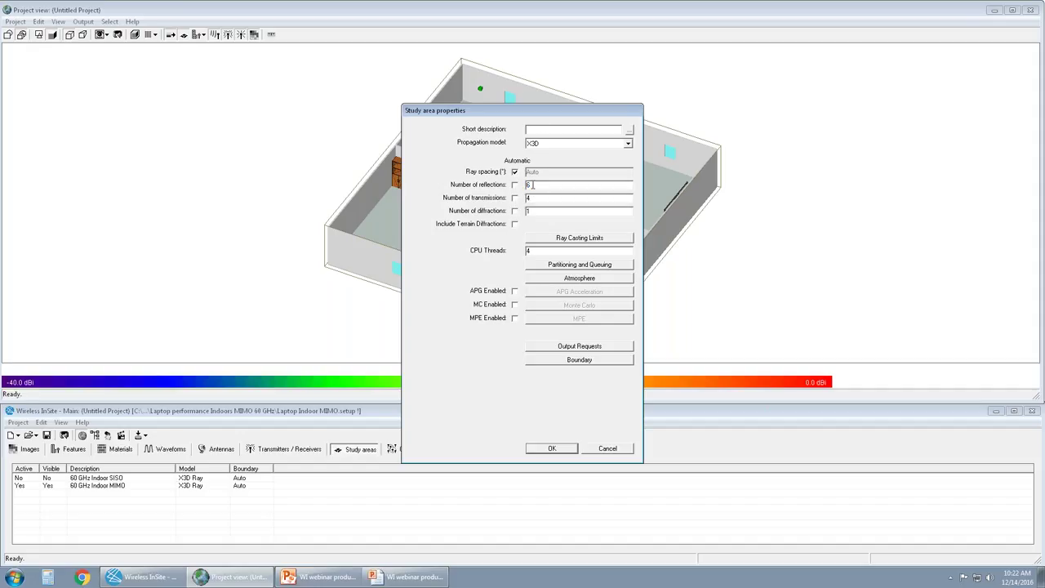
double_click(531, 186)
double_click(532, 198)
click(532, 211)
click(534, 250)
text(24)
Accept the automatic X3D atmospheric temperature, pressure and humidity settings.
click(537, 279)
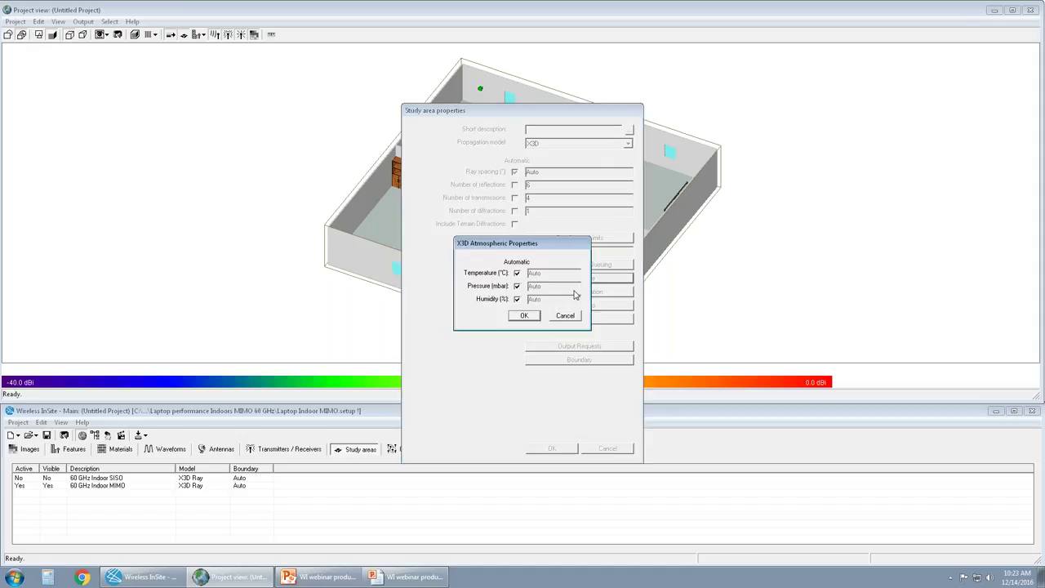
drag(548, 242, 551, 236)
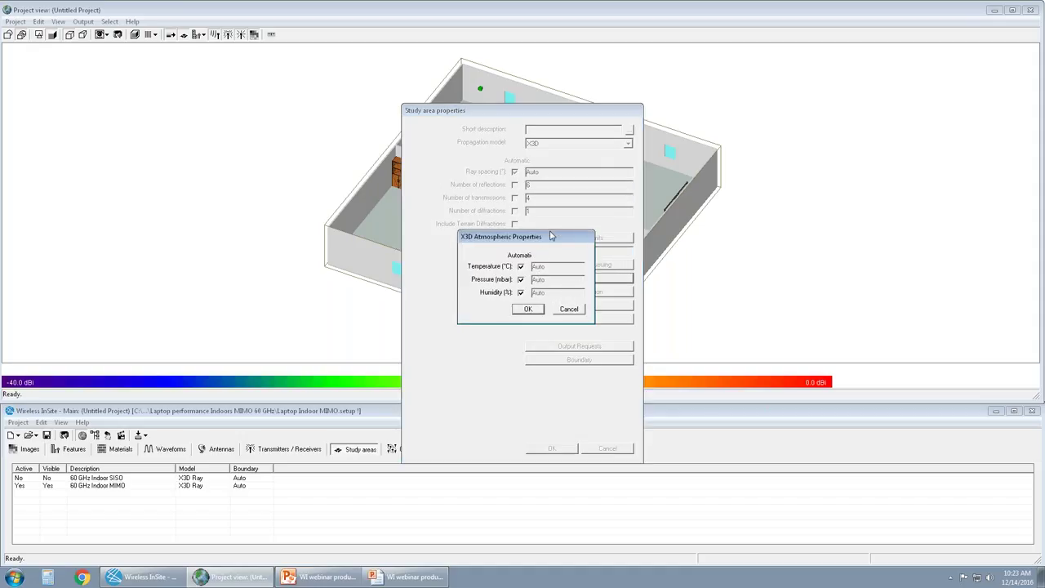
click(538, 312)
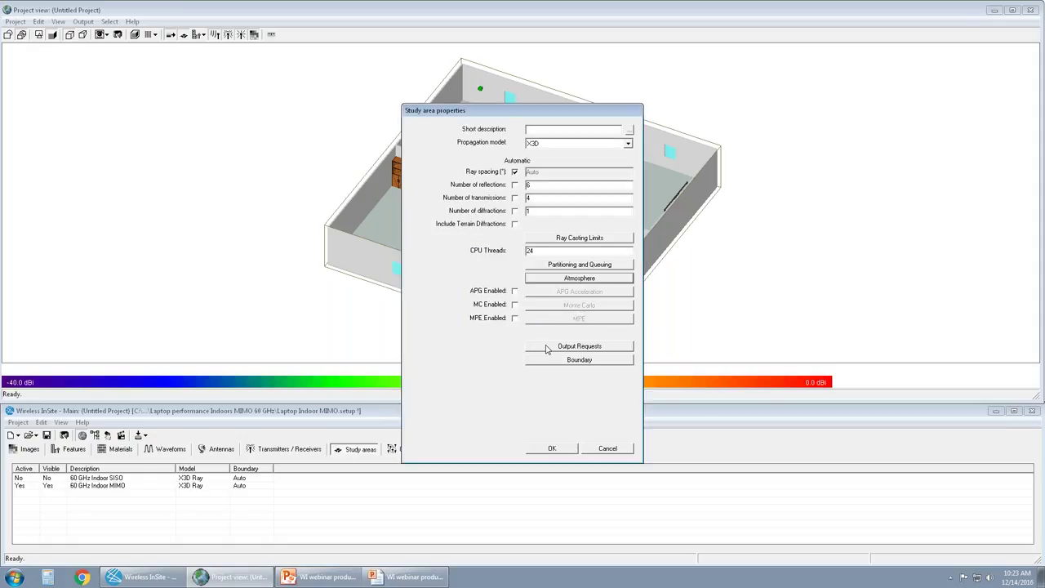
Describe the study area as 'dummy study area' and confirm its properties.
click(538, 129)
text(dummy study area)
click(550, 446)
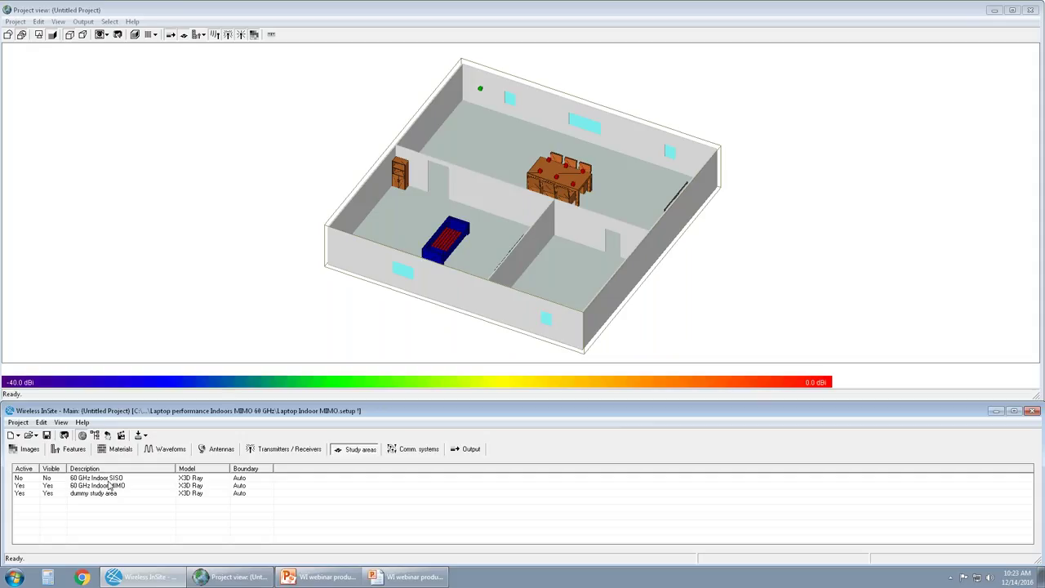
Select the 60 GHz Indoor SISO study area in the Study areas list.
click(108, 479)
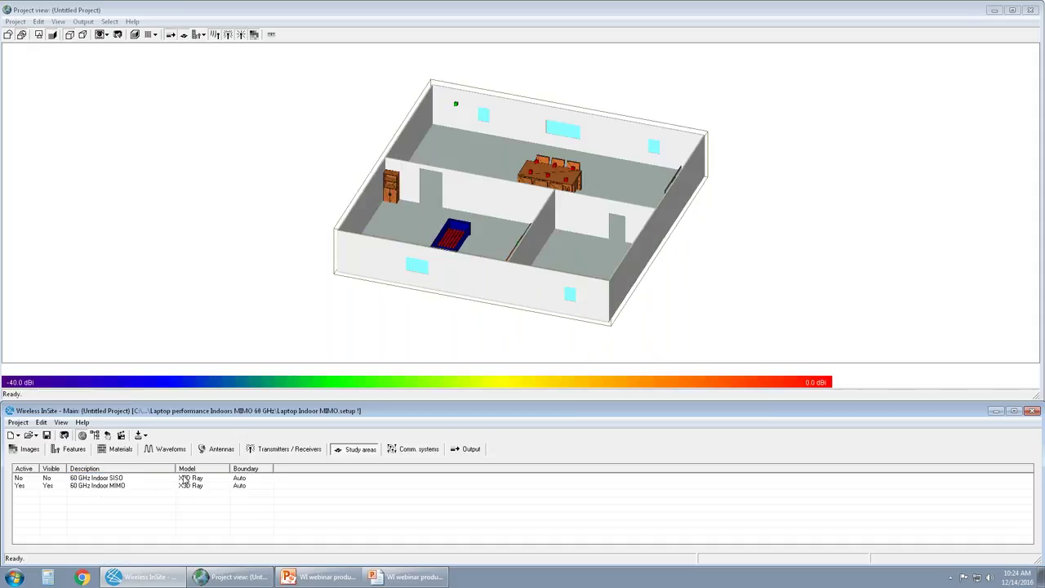
Dismiss the Run options and orbit the building model to view the rooms from another side.
click(146, 436)
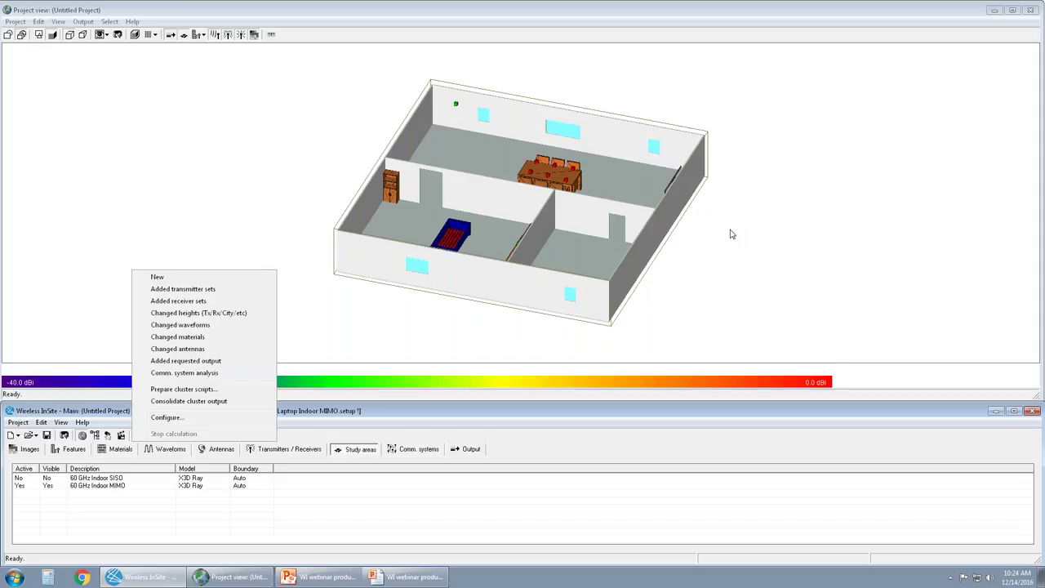
drag(730, 233, 715, 243)
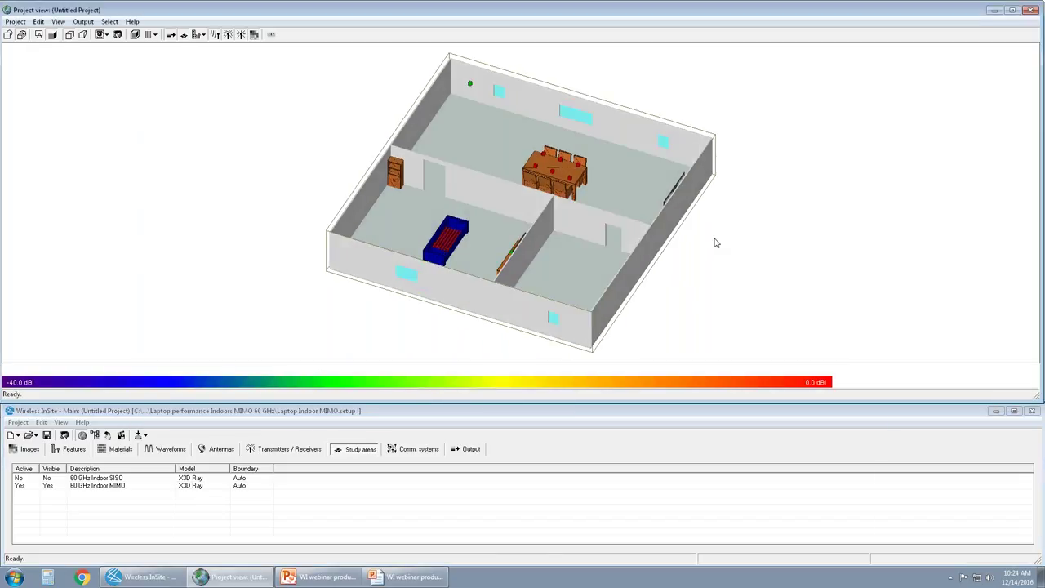
drag(715, 243, 636, 242)
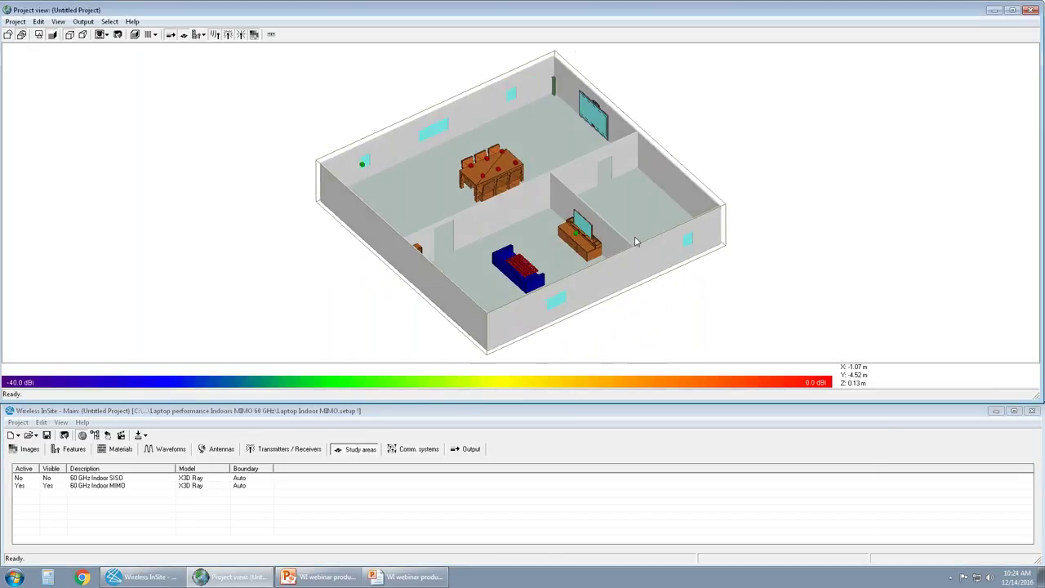
click(458, 458)
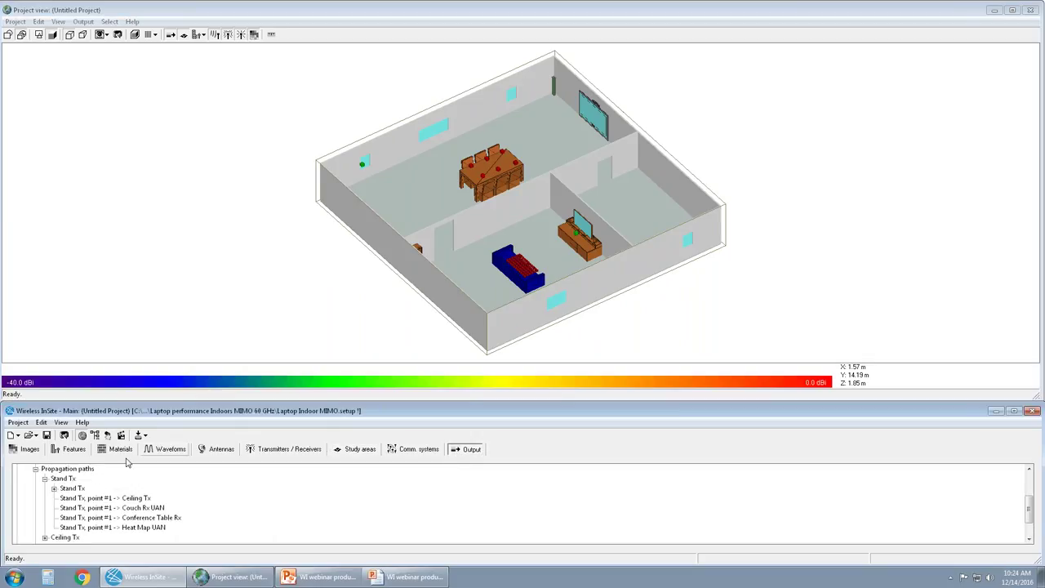
Expand the Area: 60 GHz Indoor SISO results in the Output tree.
click(62, 469)
scroll(67, 493, up, 2)
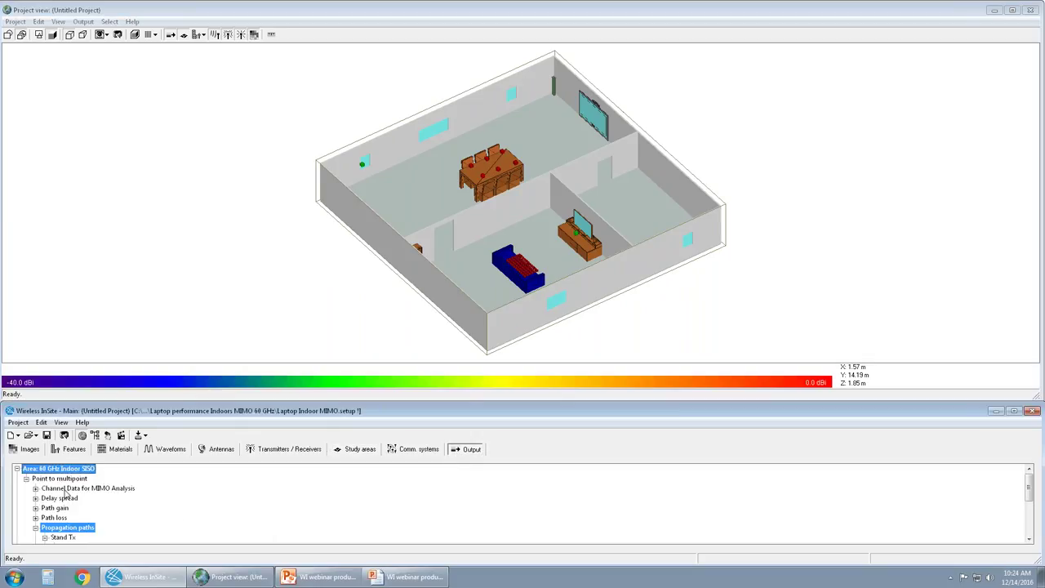
click(17, 469)
click(65, 479)
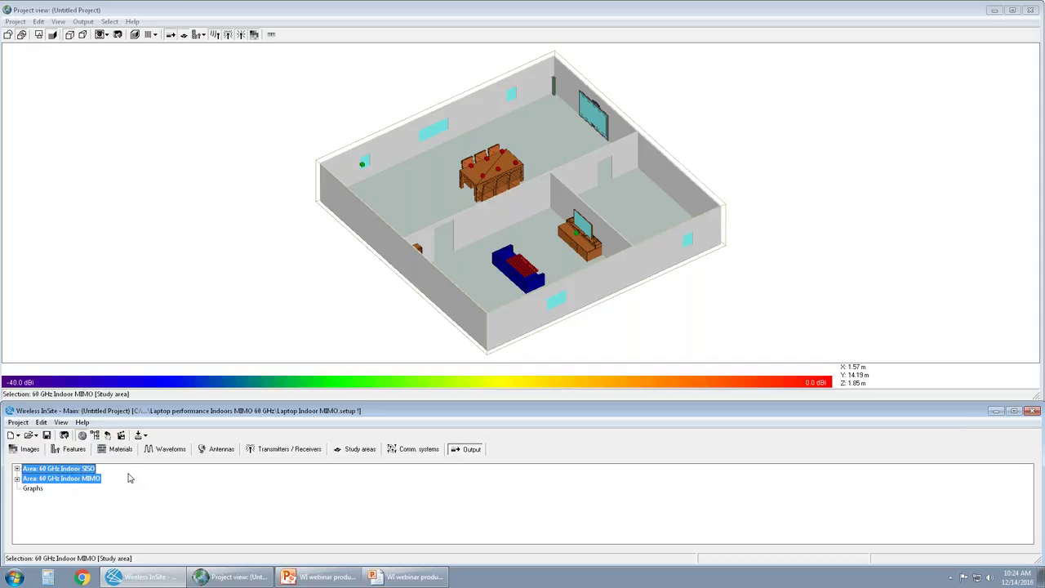
click(65, 471)
click(66, 473)
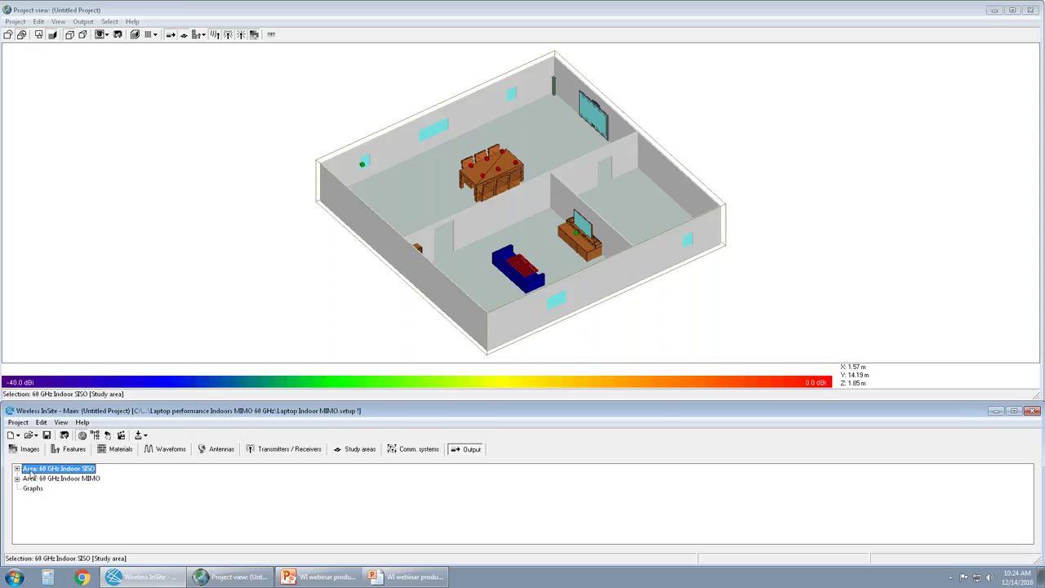
click(16, 469)
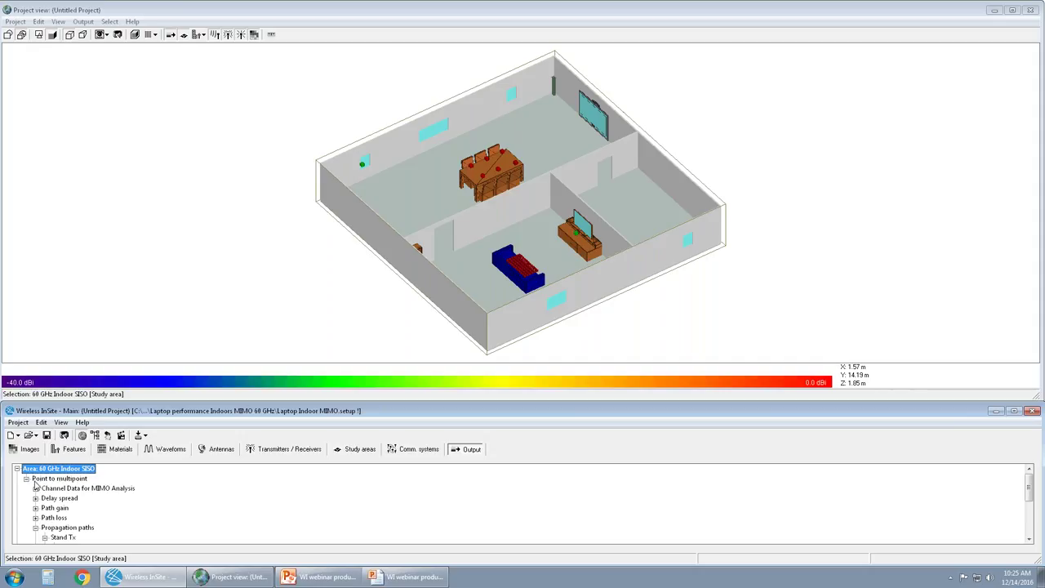
Expand Propagation paths > Stand Tx and display the Conference Table Rx paths in 3-D.
scroll(61, 502, down, 1)
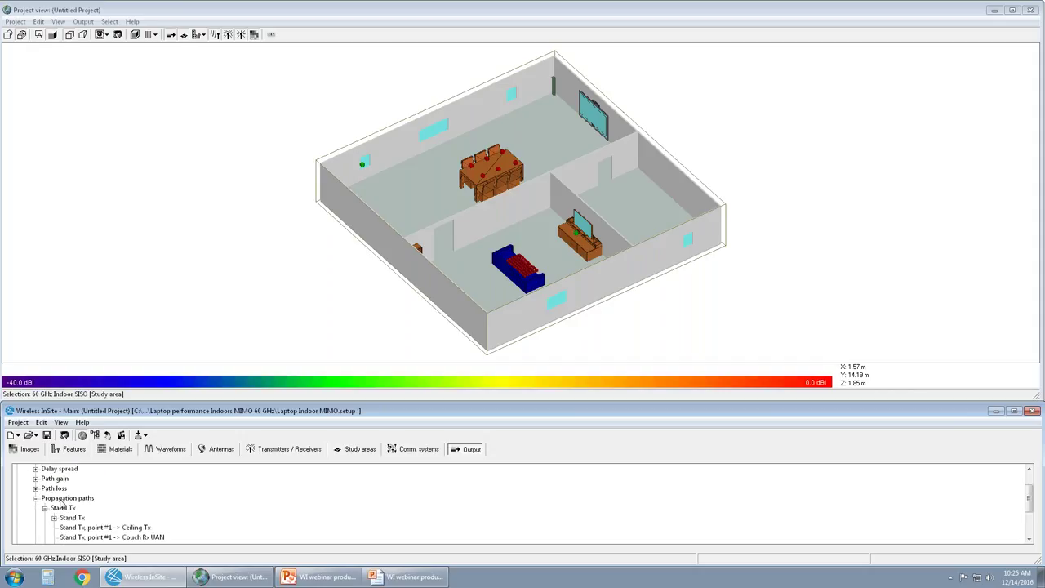
click(35, 498)
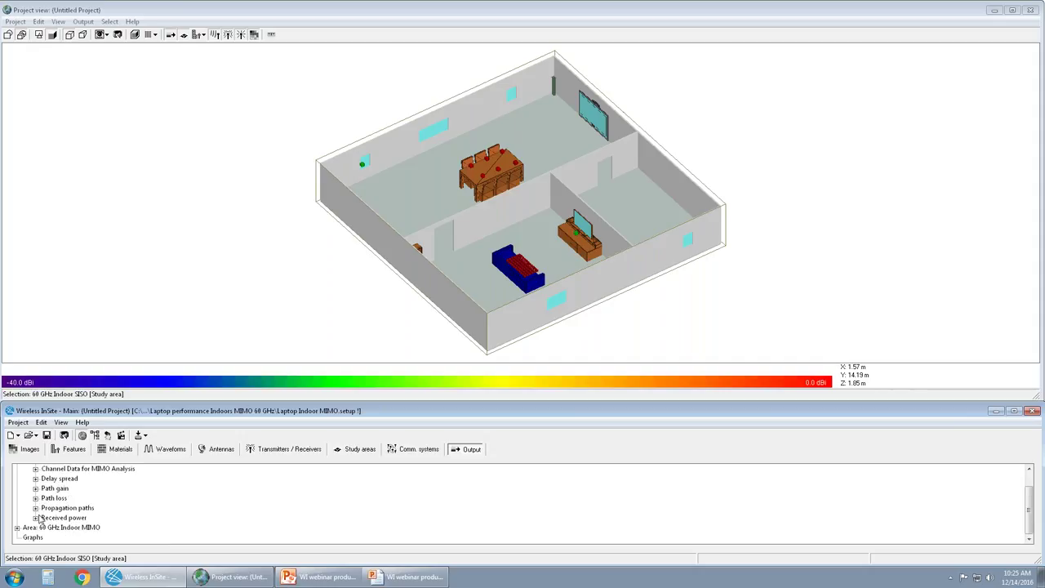
click(71, 527)
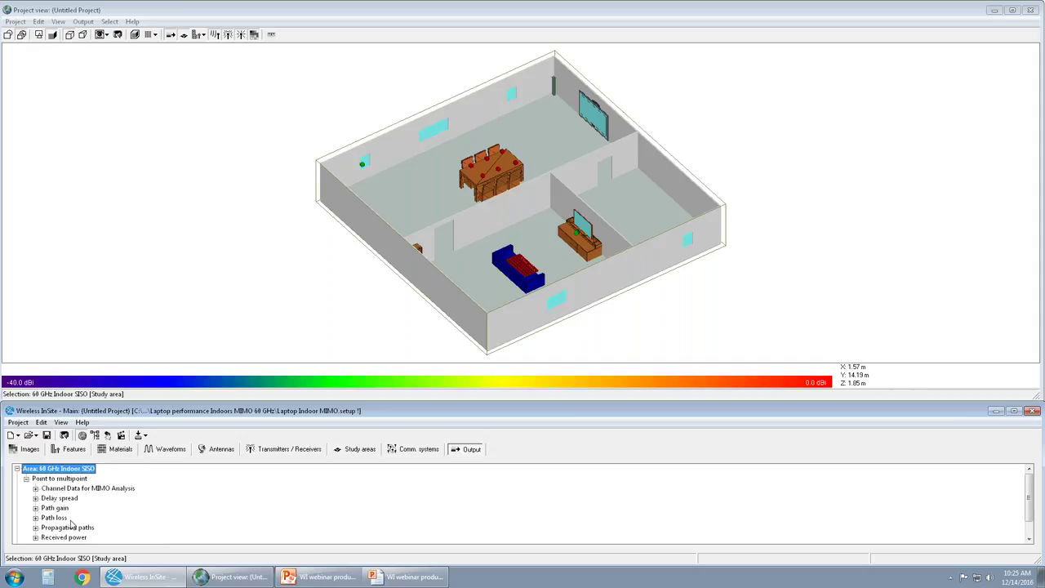
scroll(71, 523, down, 1)
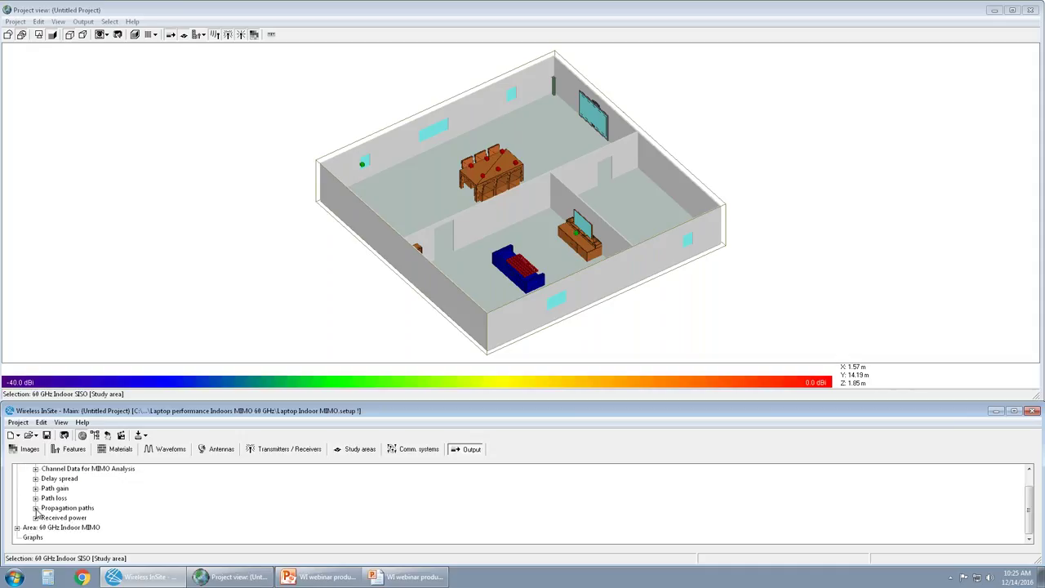
click(35, 508)
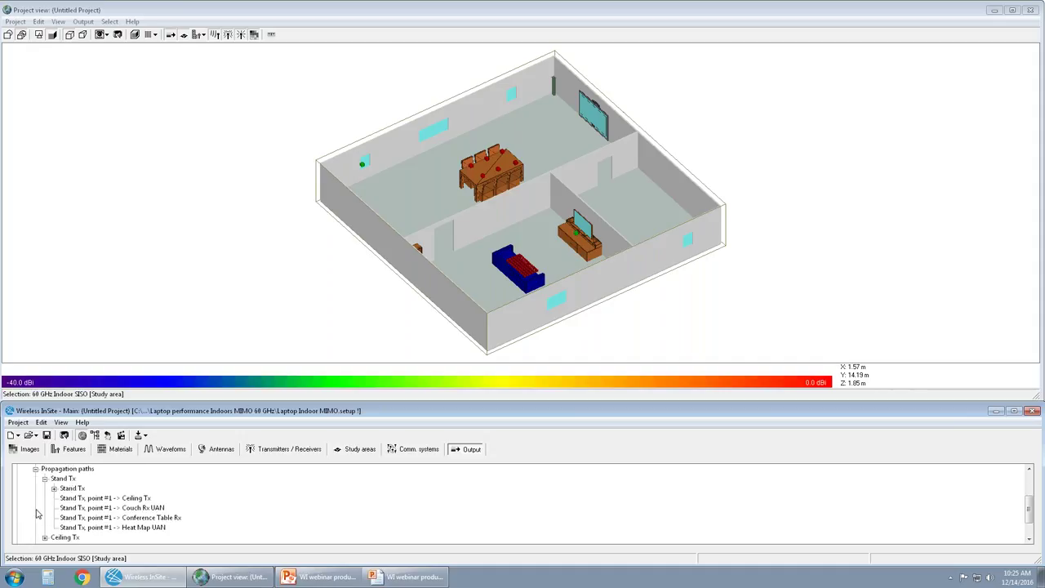
scroll(66, 486, up, 2)
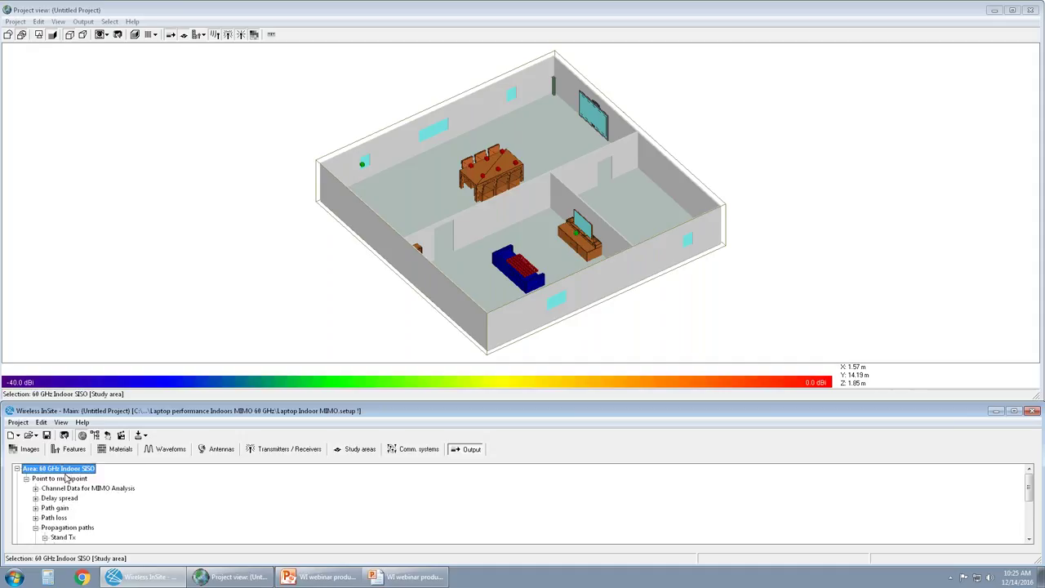
scroll(82, 483, down, 2)
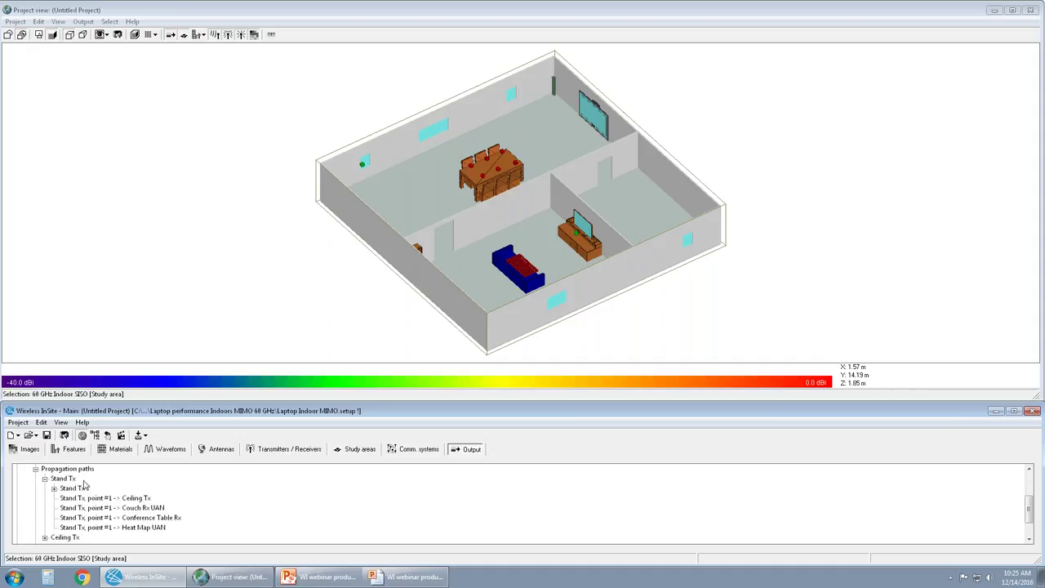
click(70, 479)
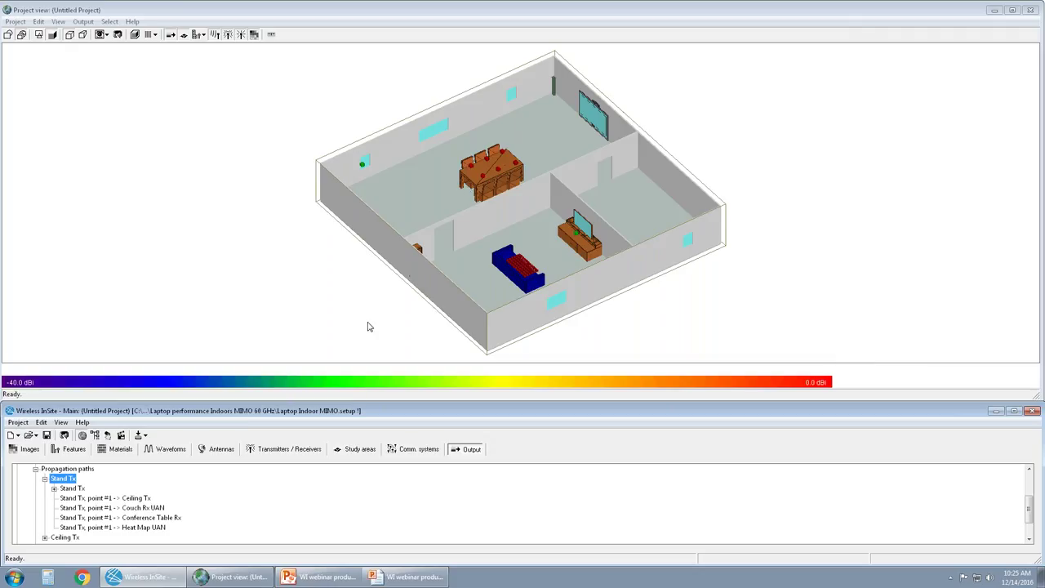
right_click(153, 520)
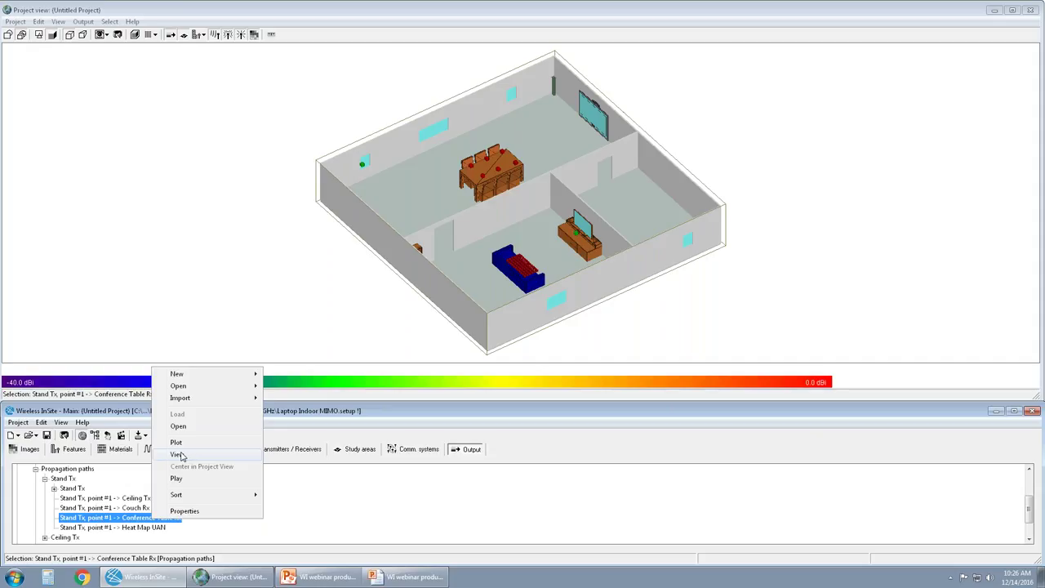
click(181, 455)
Expand Conference Table Rx and list Receiver #1's 25 individual propagation paths.
scroll(445, 261, down, 1)
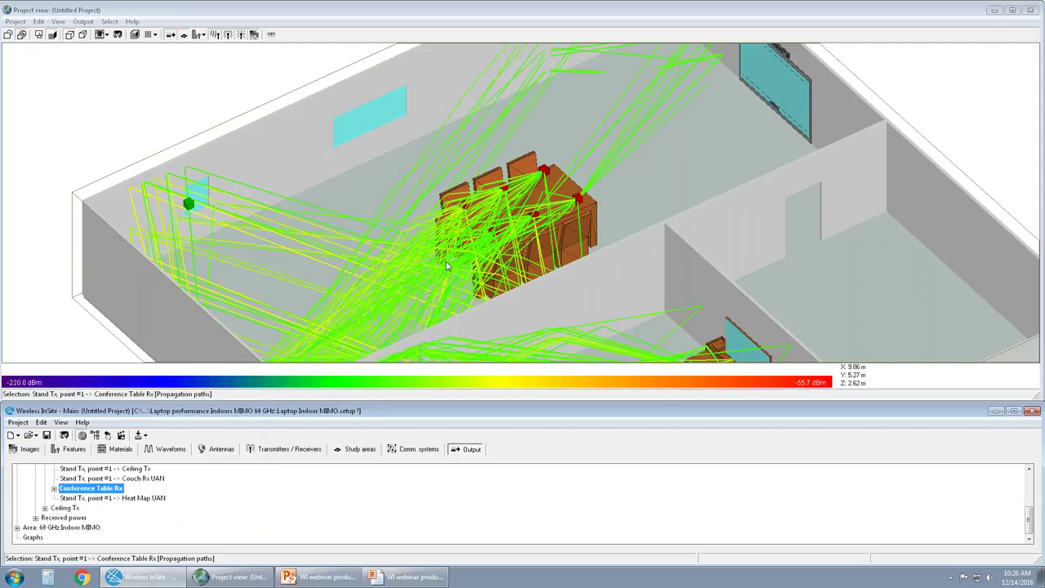
click(54, 488)
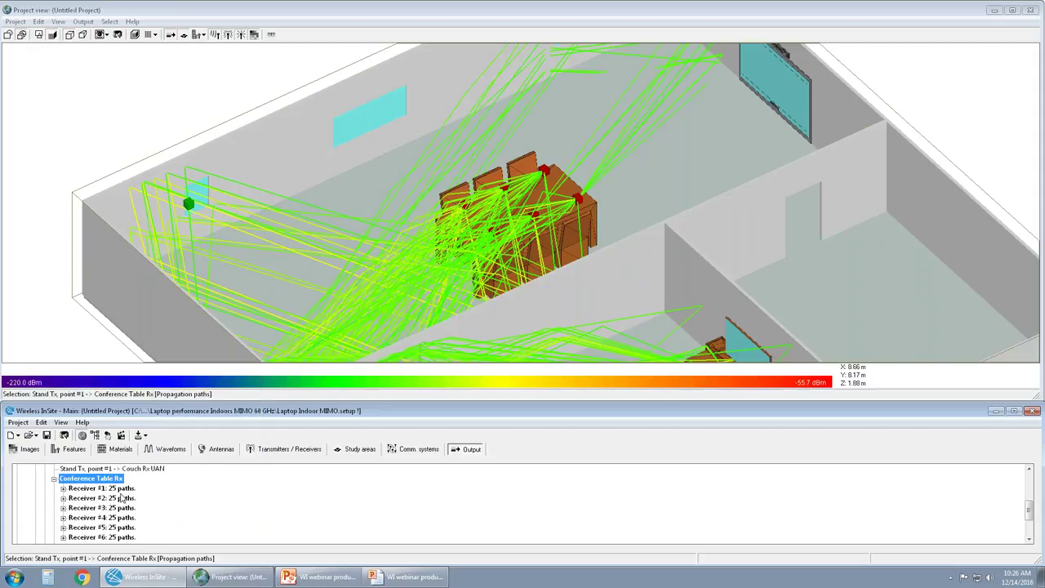
click(120, 490)
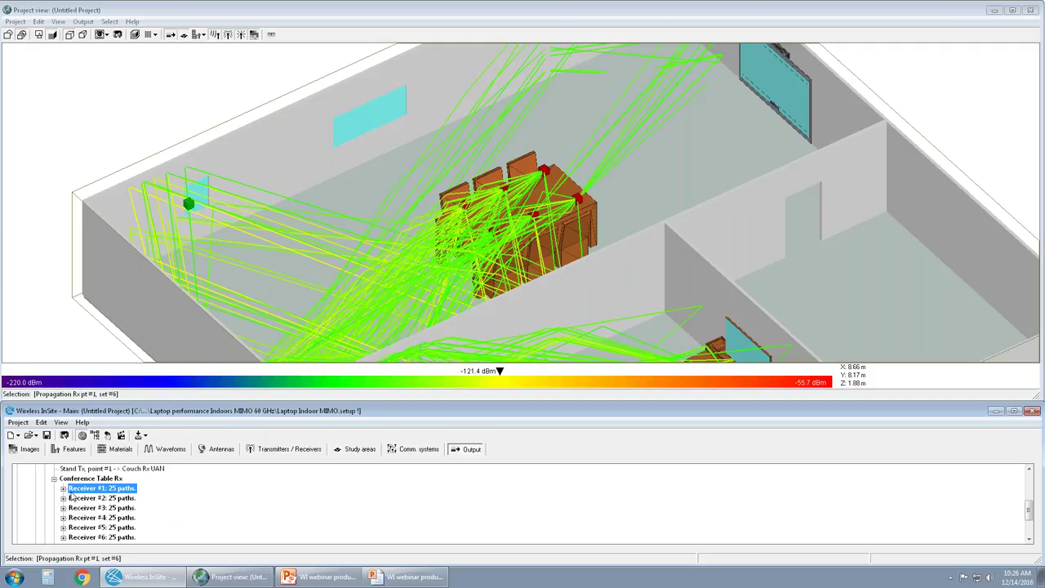
click(85, 482)
right_click(84, 485)
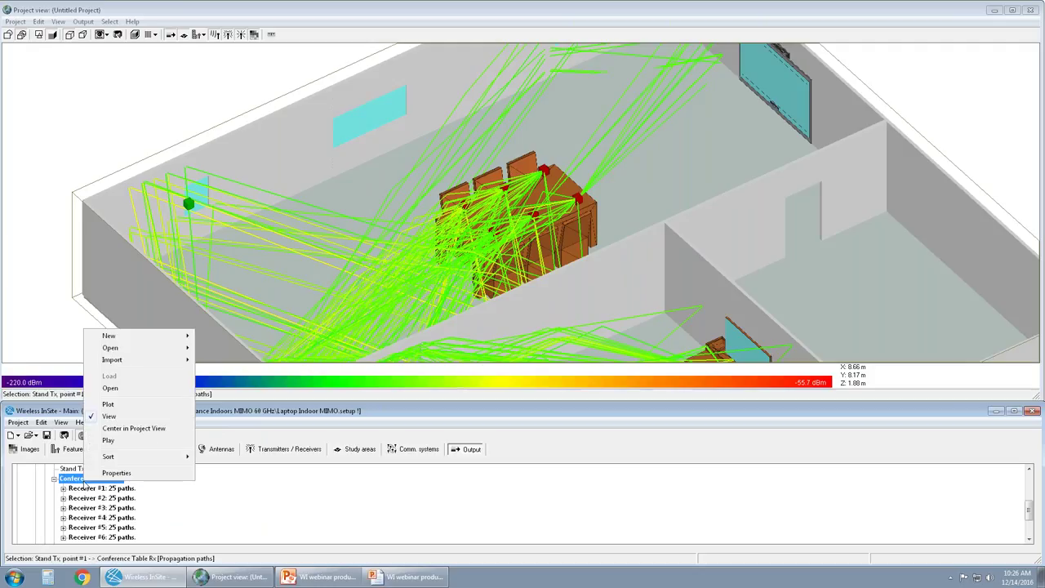
click(84, 490)
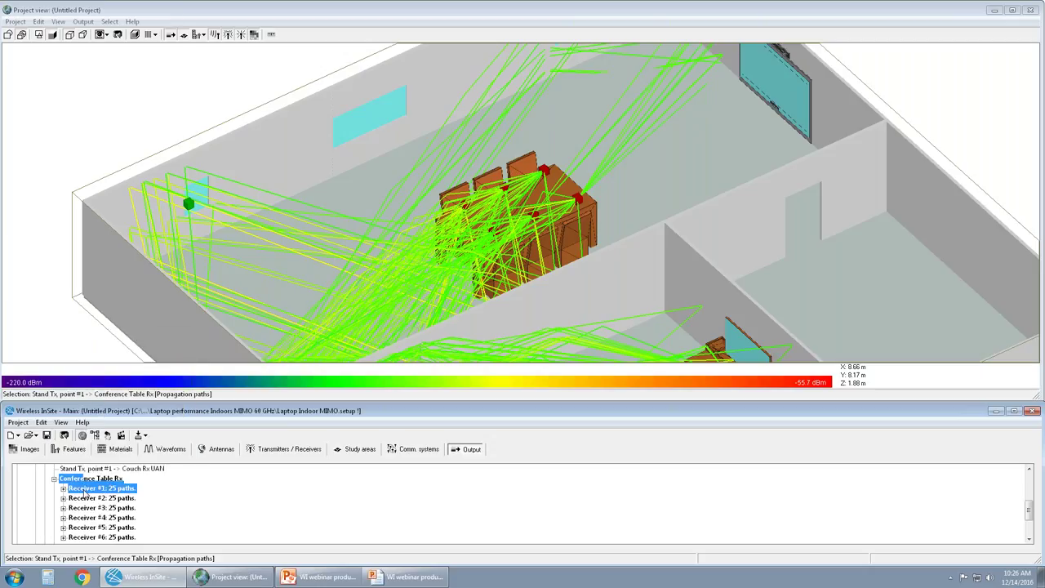
right_click(85, 490)
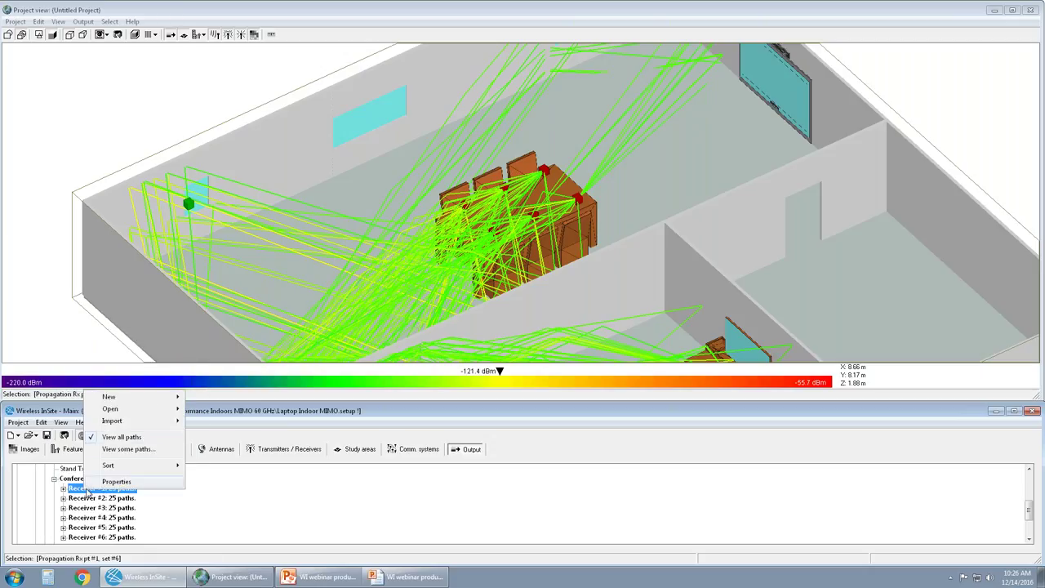
click(64, 489)
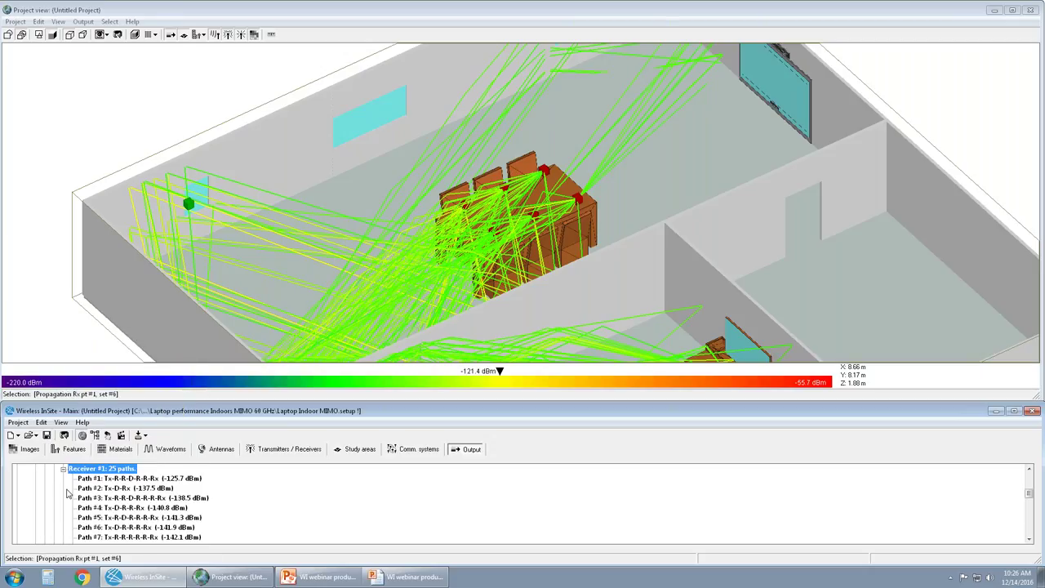
Orbit the view, check path powers, and select Path #1 at -125.7 dBm.
drag(425, 253, 611, 311)
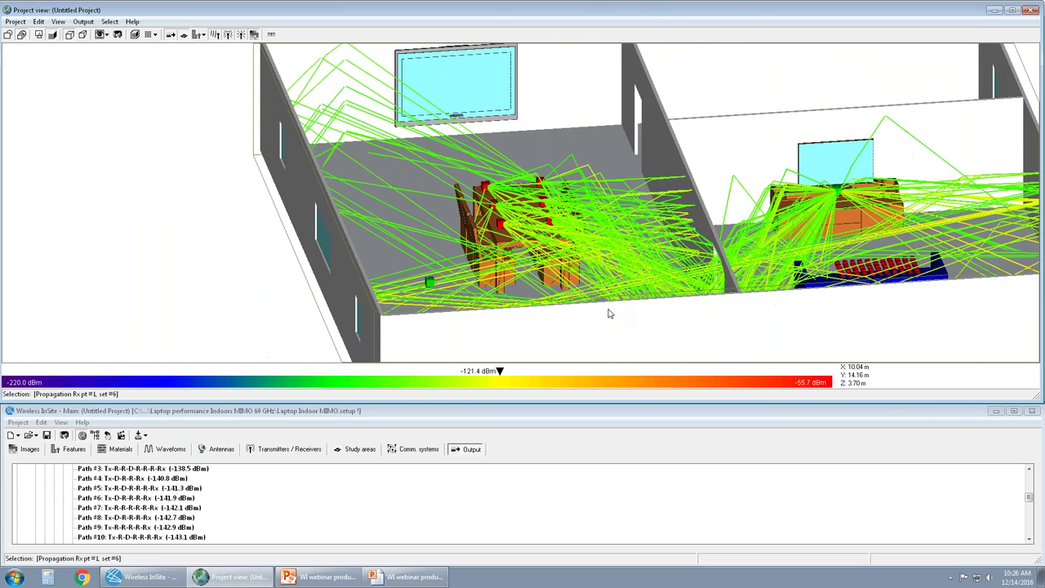
click(151, 469)
scroll(143, 483, up, 1)
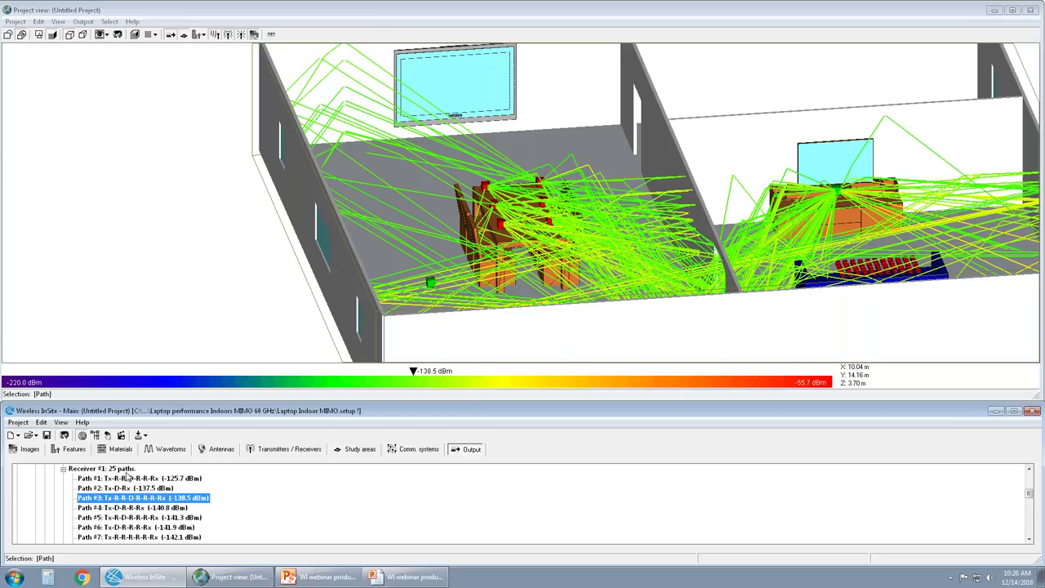
click(128, 480)
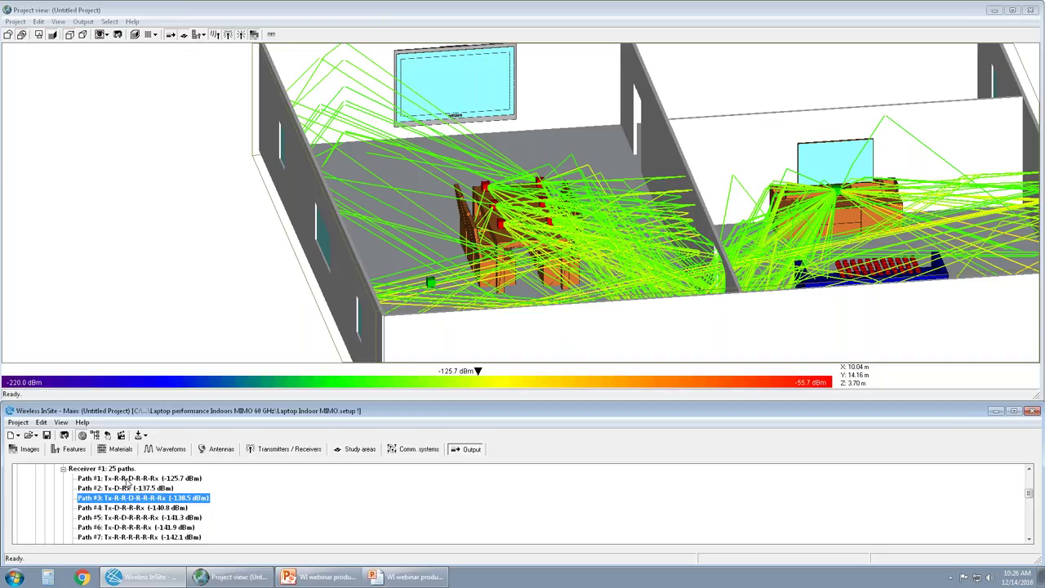
click(126, 481)
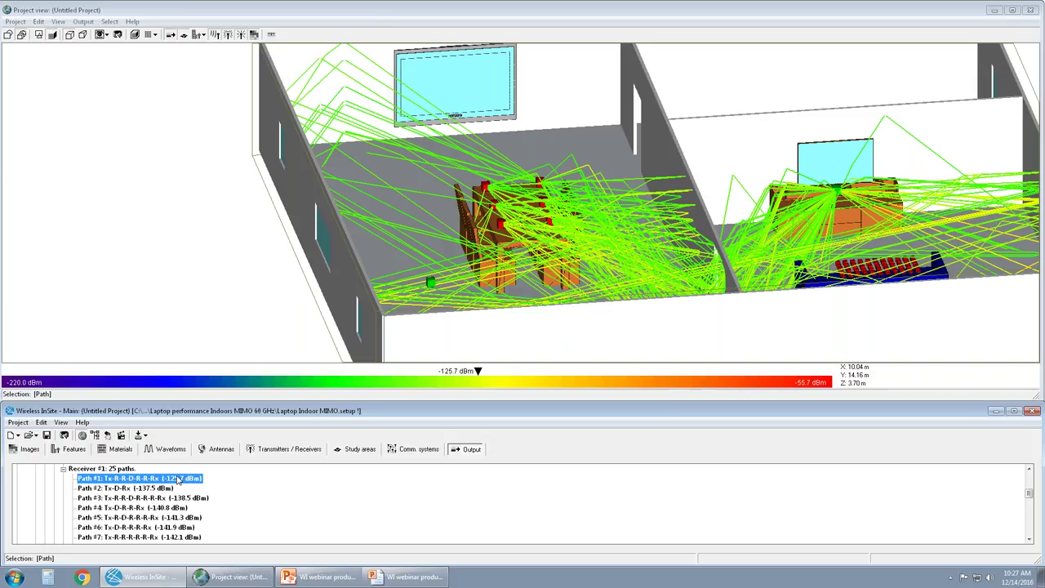
Review Path #1's properties (31.41774 m, -125.741 dBm) and close the dialog.
right_click(178, 480)
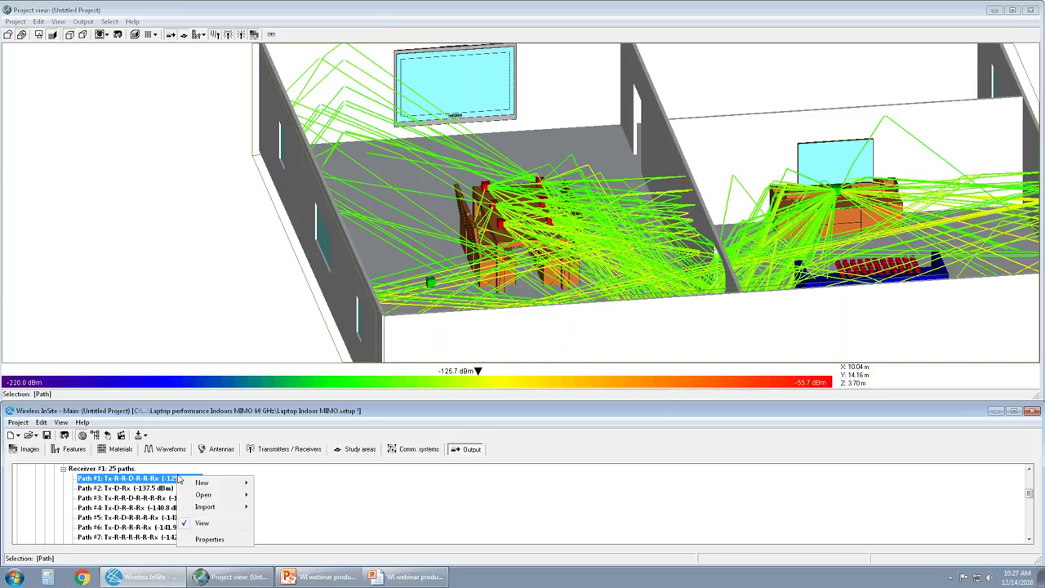
click(209, 540)
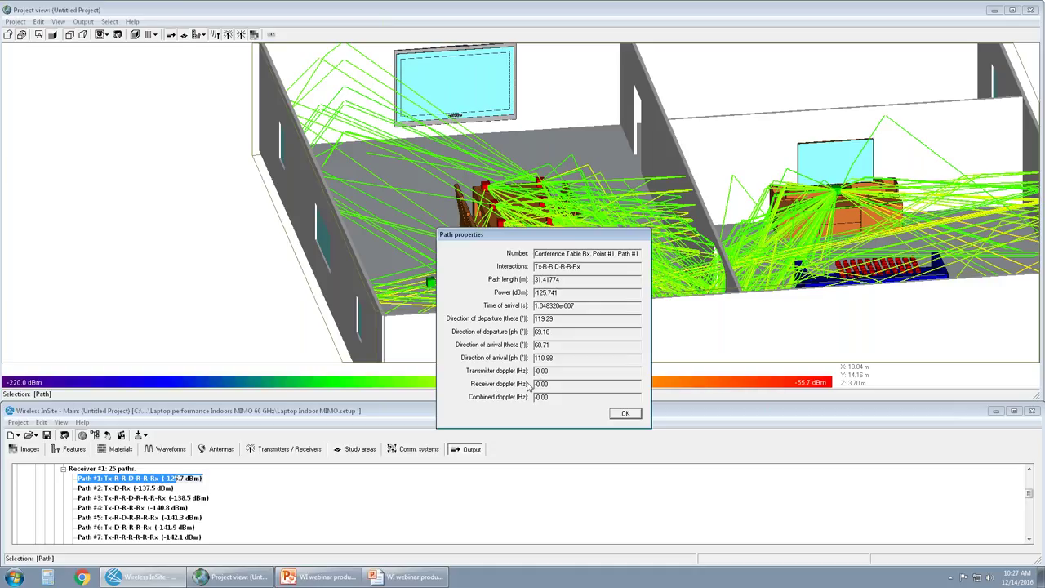
drag(546, 370, 537, 372)
click(626, 415)
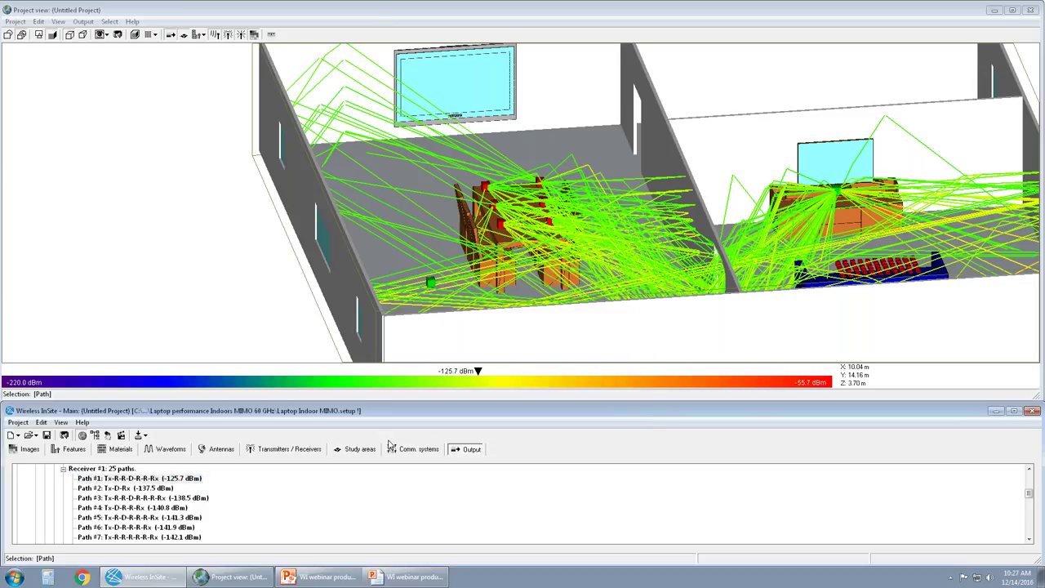
Collapse Receiver #1's path list and select the Conference Table Rx paths entry.
click(64, 470)
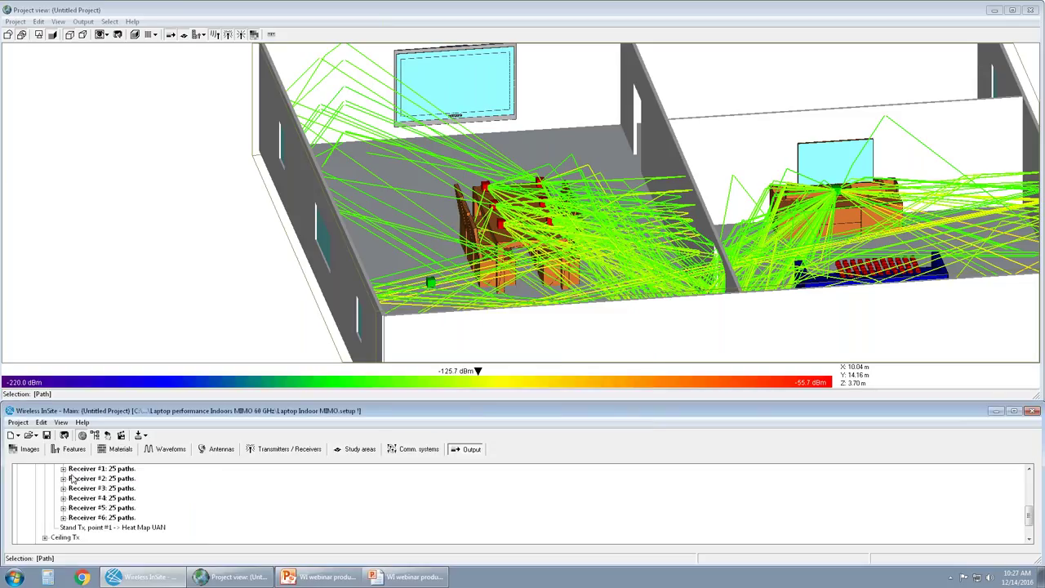
scroll(77, 484, up, 1)
scroll(85, 490, up, 1)
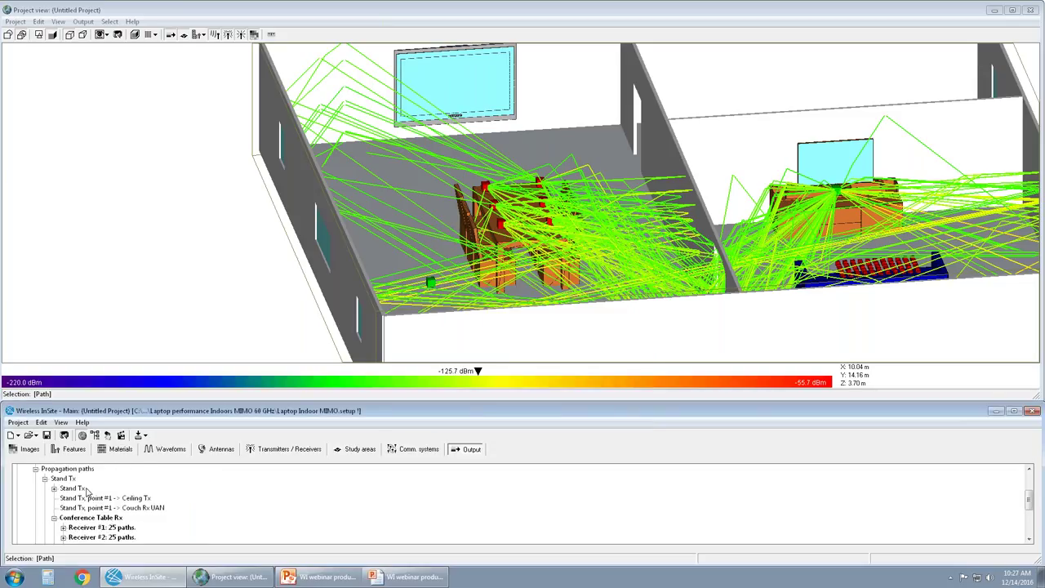
click(111, 521)
Hide the Conference Table Rx propagation paths from the model and collapse the entry.
right_click(111, 521)
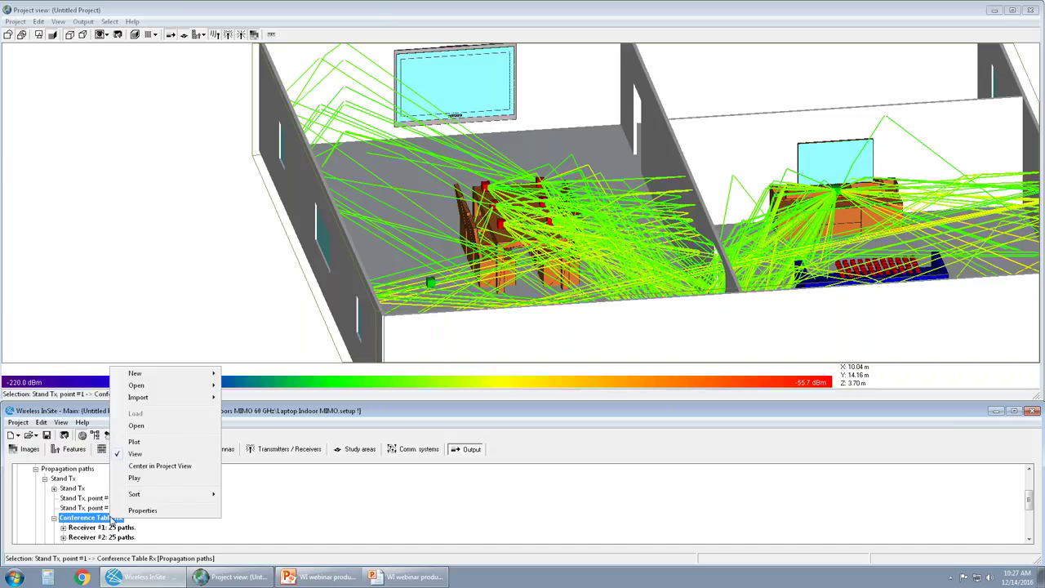
click(119, 455)
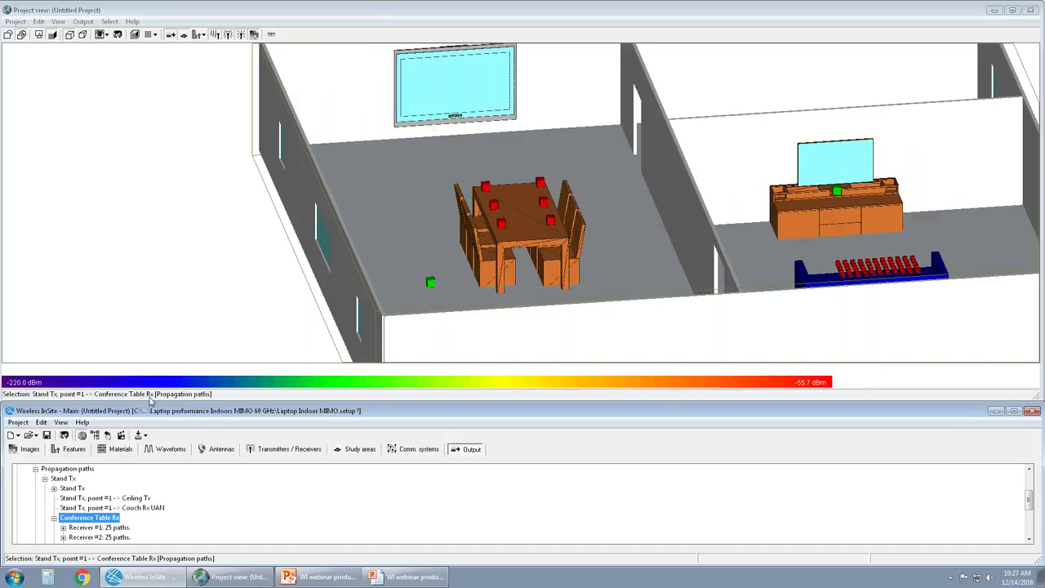
click(52, 521)
Expand Received power > Ceiling Tx and bring up the Heat Map UAN actions.
scroll(65, 513, down, 1)
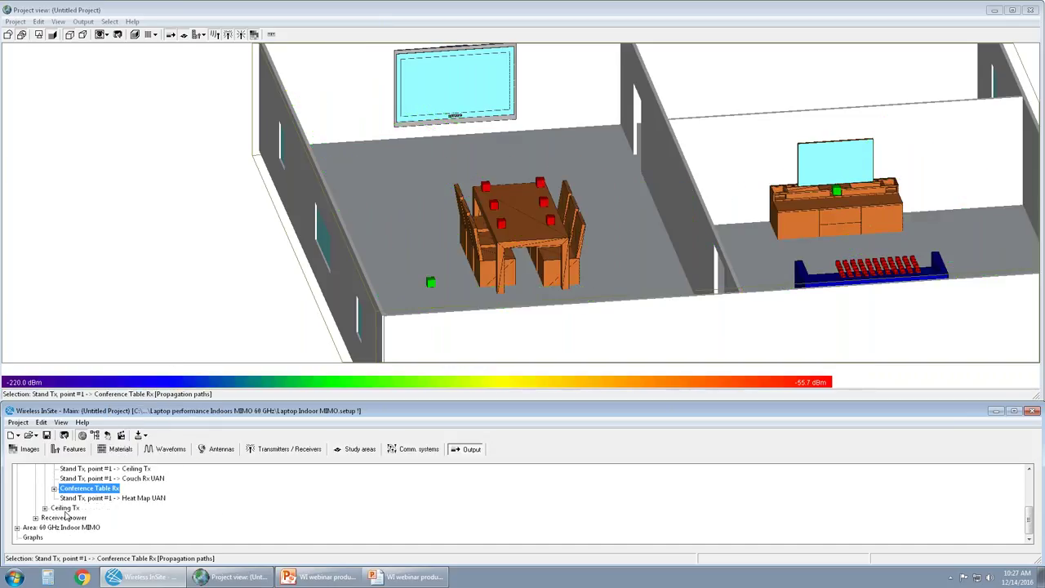
click(35, 518)
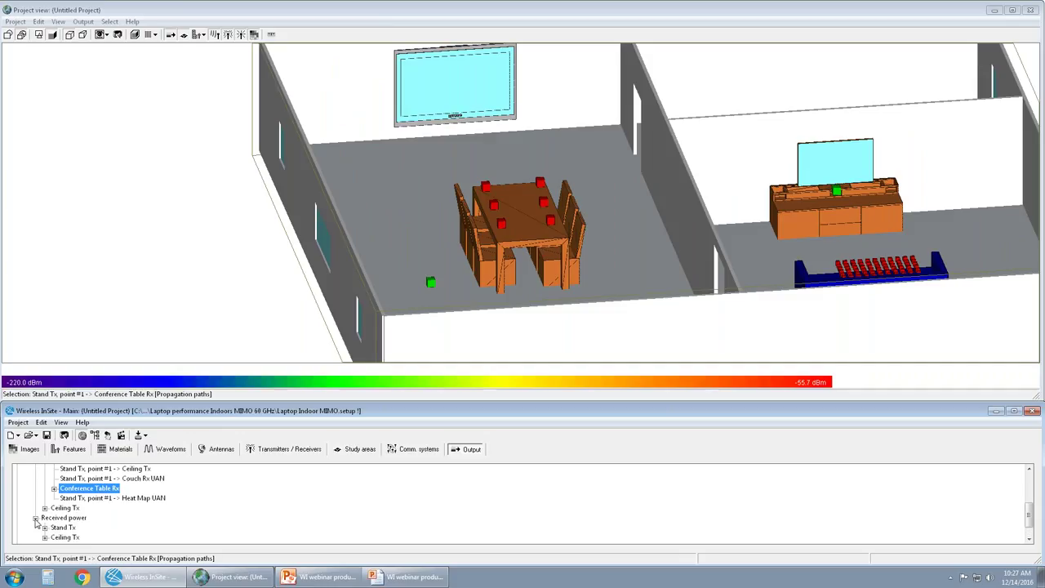
scroll(40, 525, down, 1)
click(45, 518)
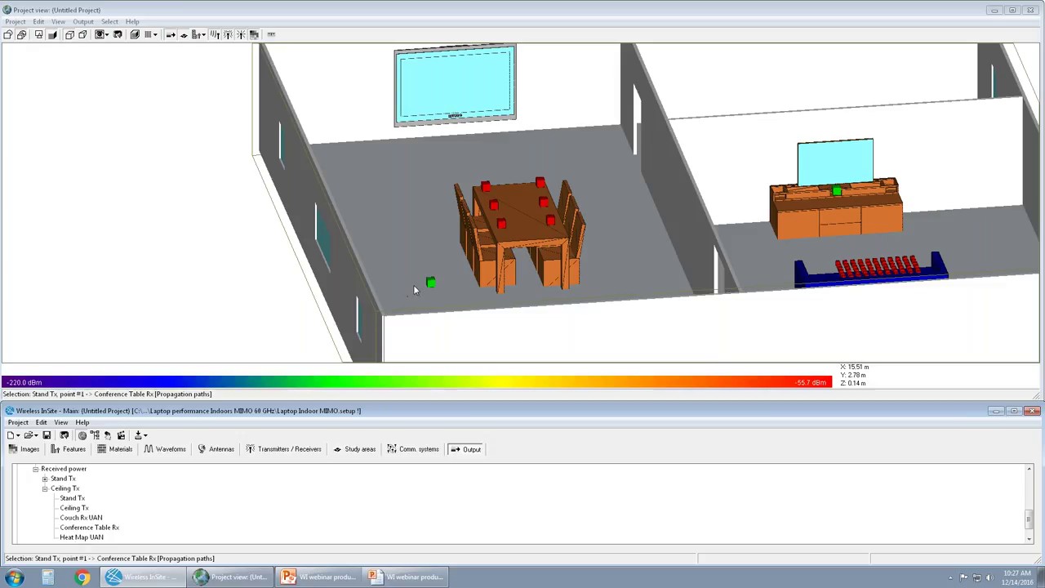
click(83, 538)
right_click(84, 541)
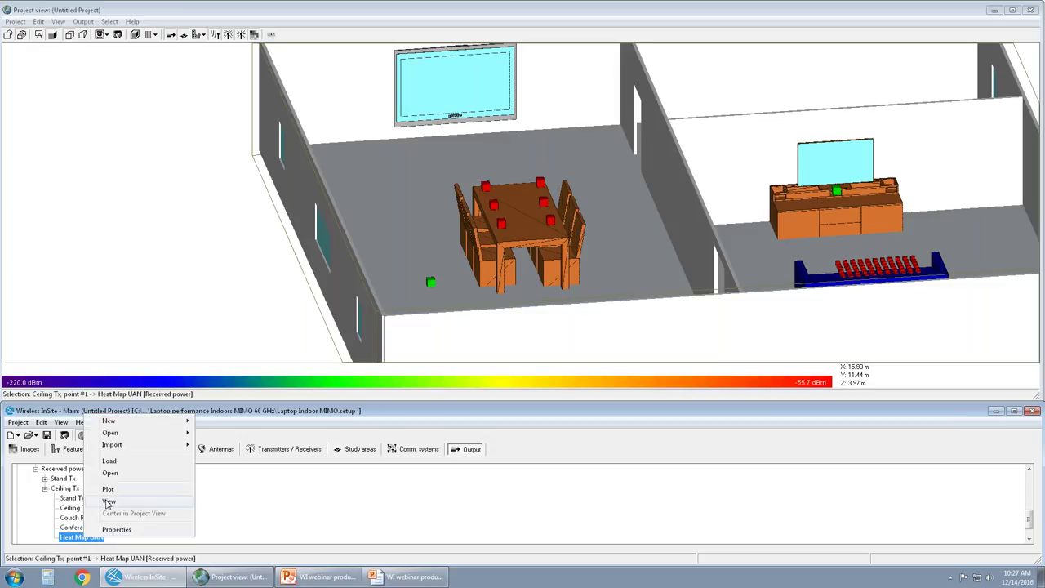
Show the Ceiling Tx Heat Map UAN map with manual colour scale -110 to -60 dBm.
click(107, 503)
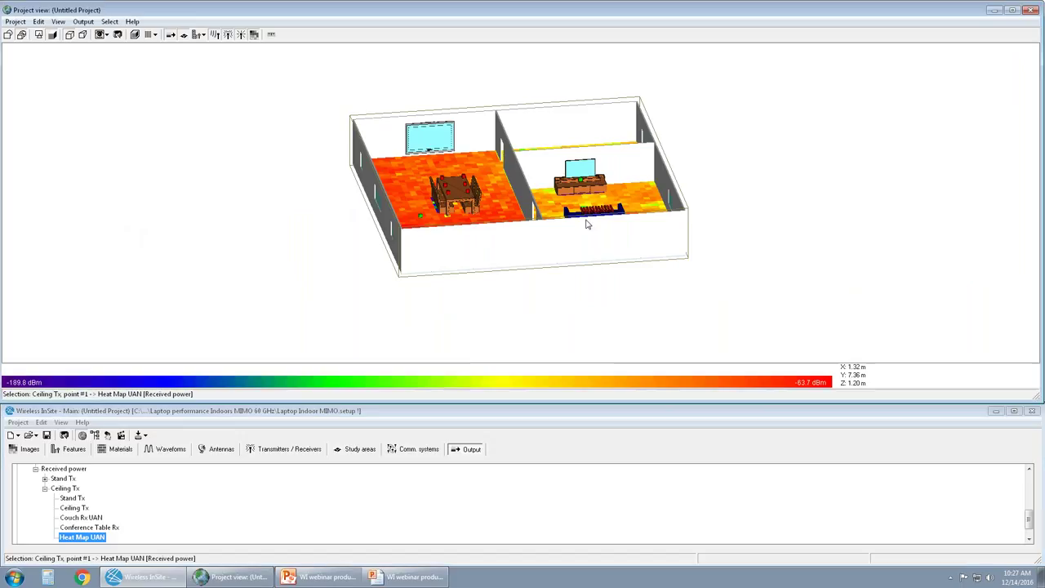
drag(588, 222, 555, 68)
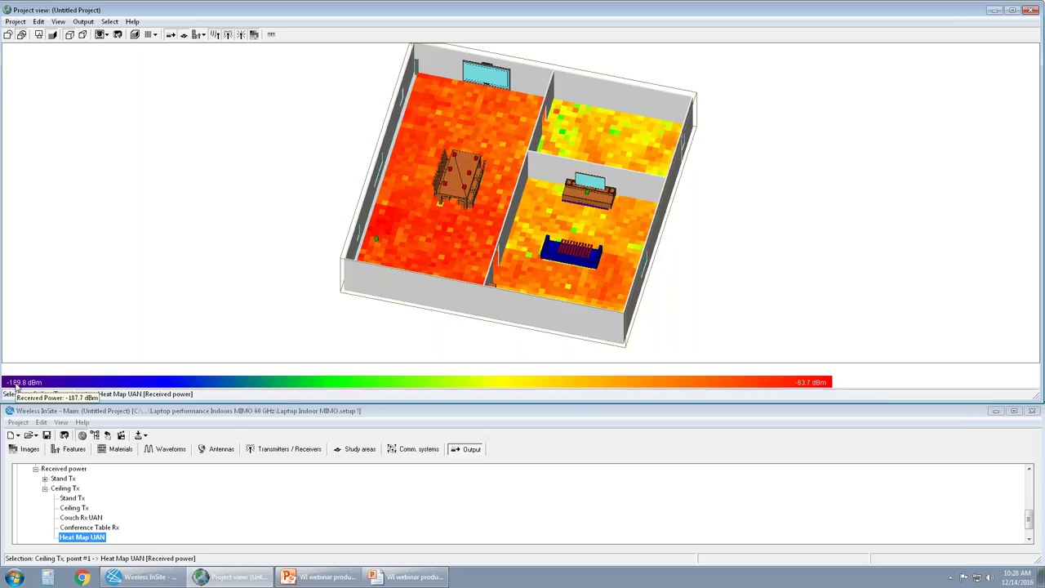
right_click(667, 389)
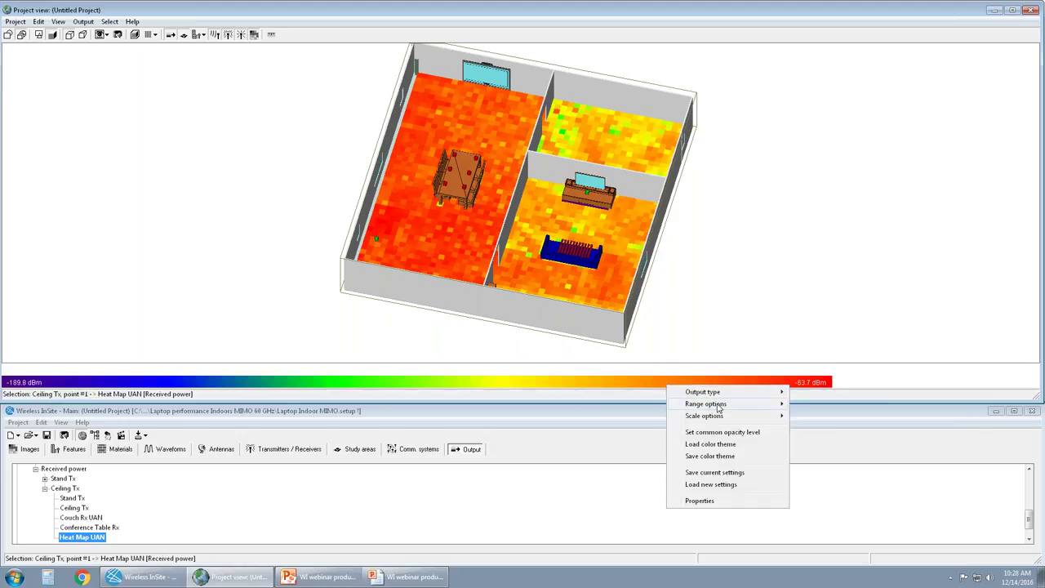
mouse_move(759, 405)
click(808, 415)
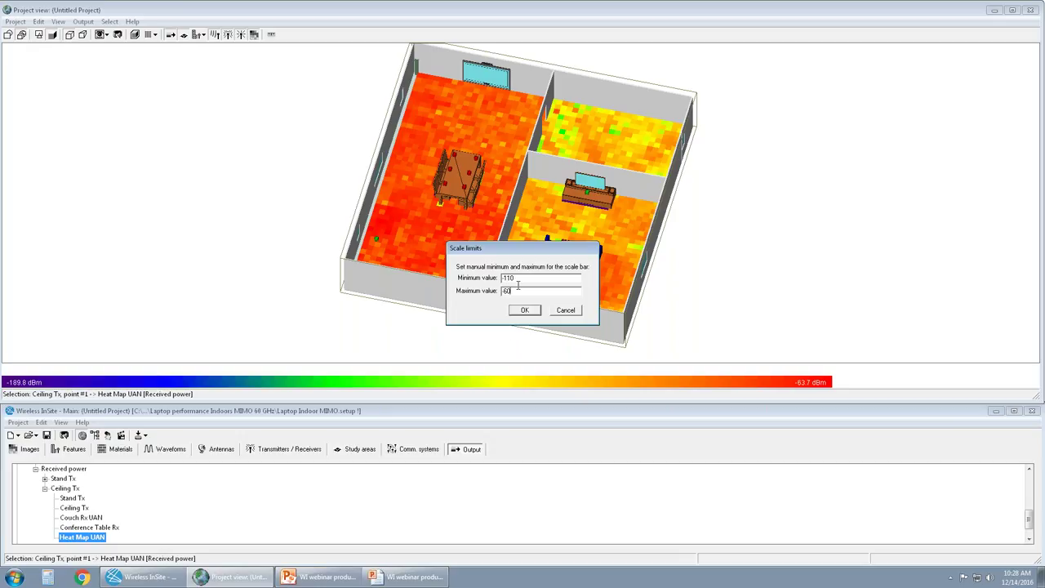
click(525, 310)
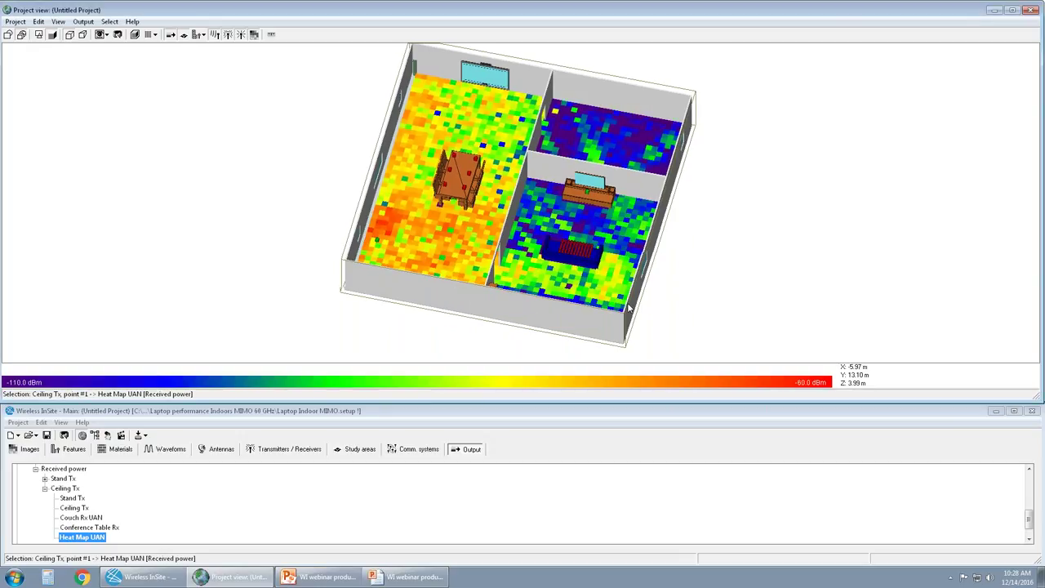
drag(628, 308, 704, 285)
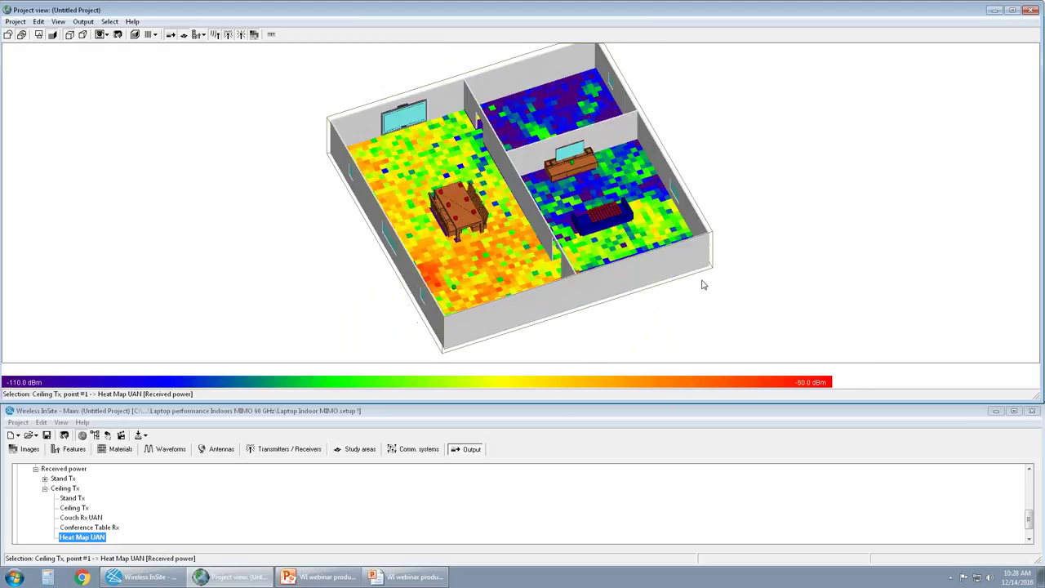
drag(591, 298, 629, 307)
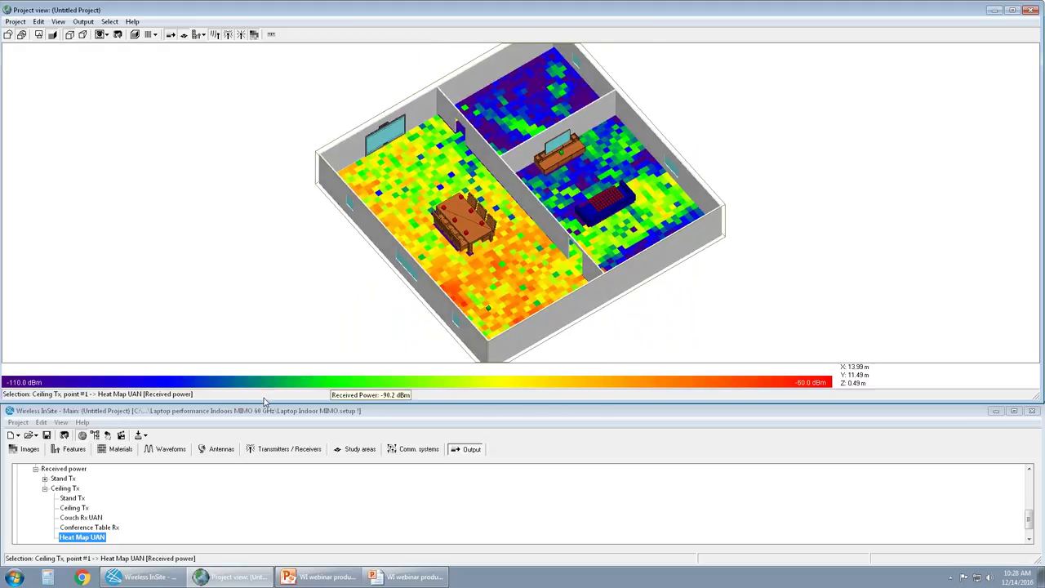
Hide the Heat Map UAN map and collapse the Ceiling Tx and Propagation paths nodes.
right_click(78, 537)
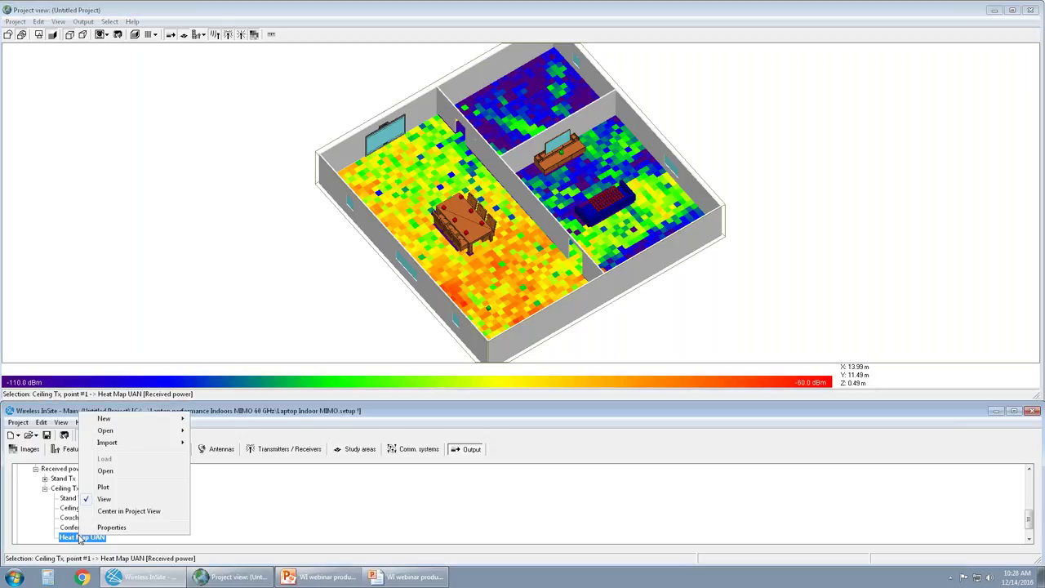
click(114, 499)
click(46, 489)
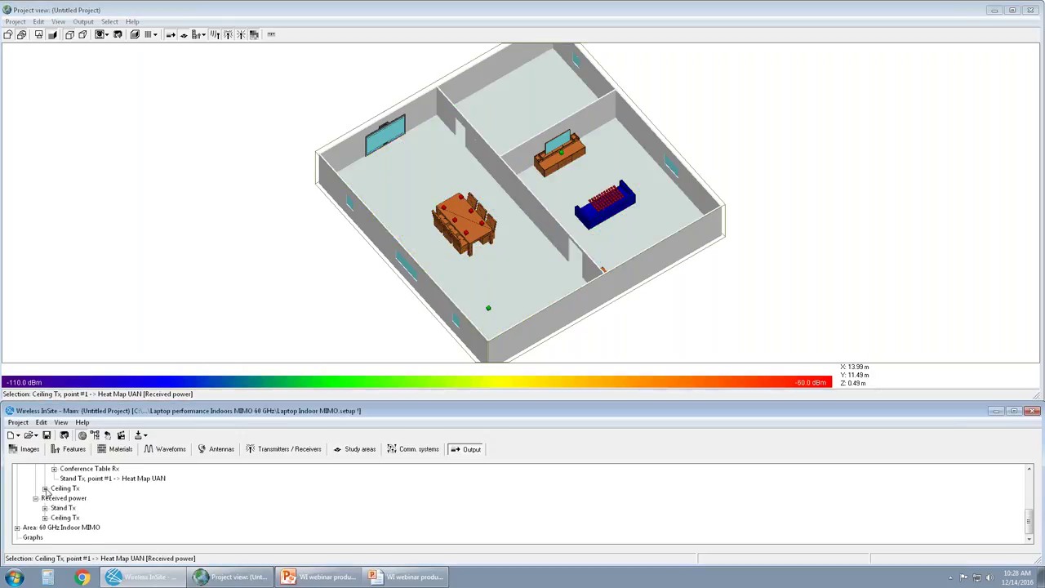
scroll(93, 496, up, 3)
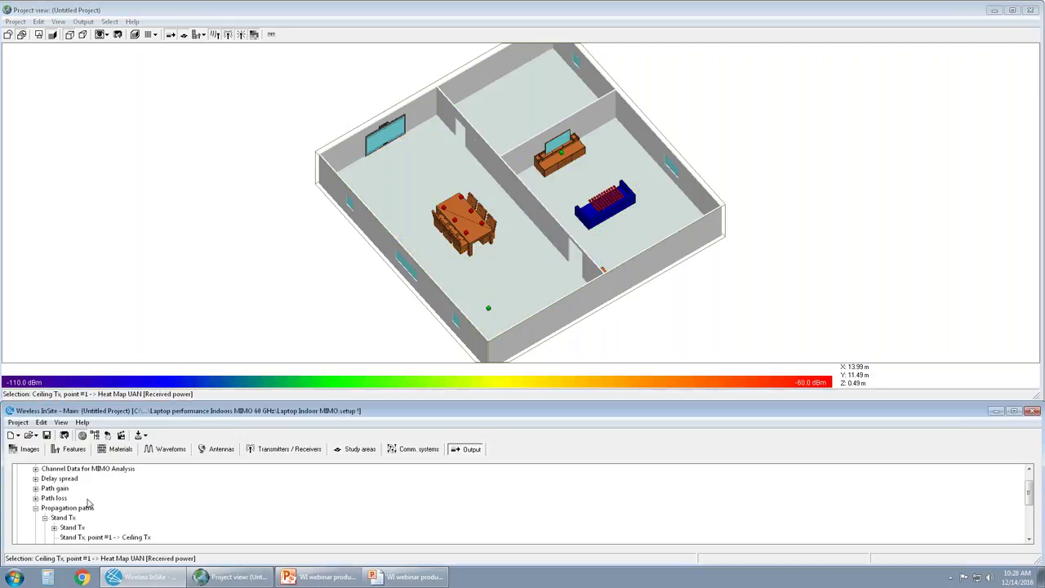
click(36, 508)
Expand 60 GHz Indoor MIMO > Point to multipoint > Channel Data for MIMO Analysis > Stand Tx.
scroll(146, 510, down, 1)
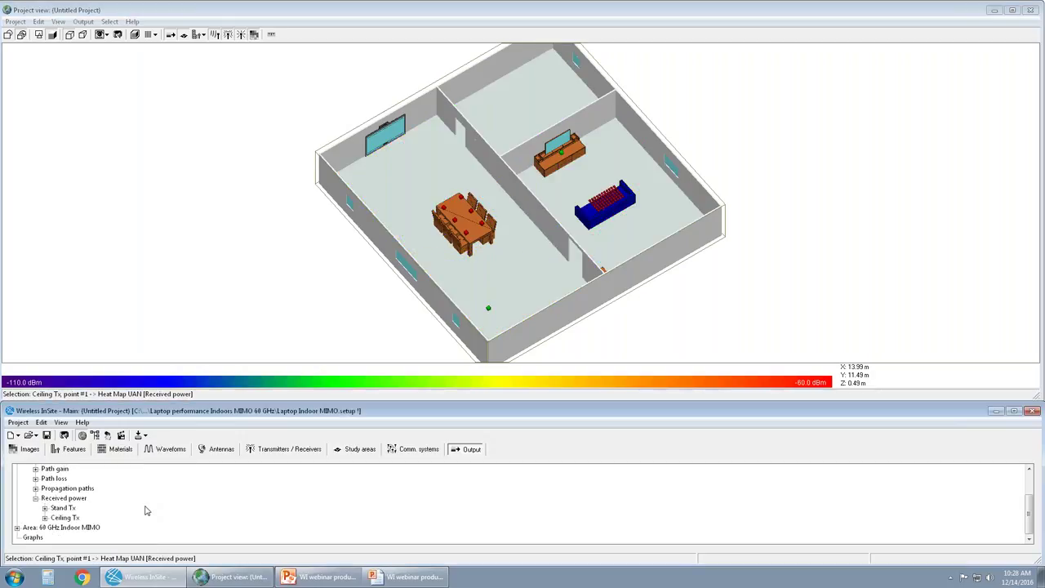
click(16, 527)
scroll(83, 522, down, 1)
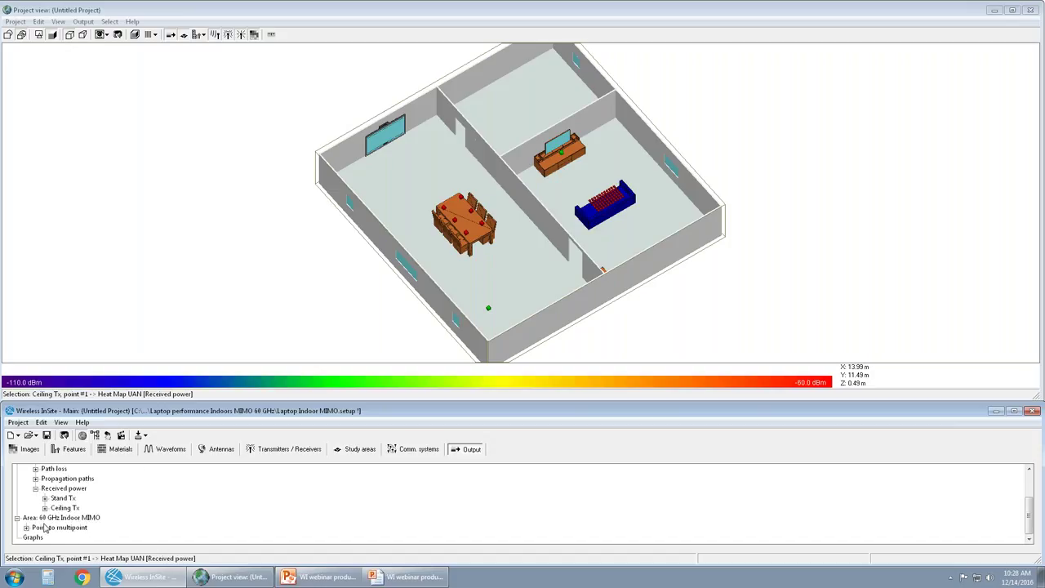
scroll(46, 527, up, 3)
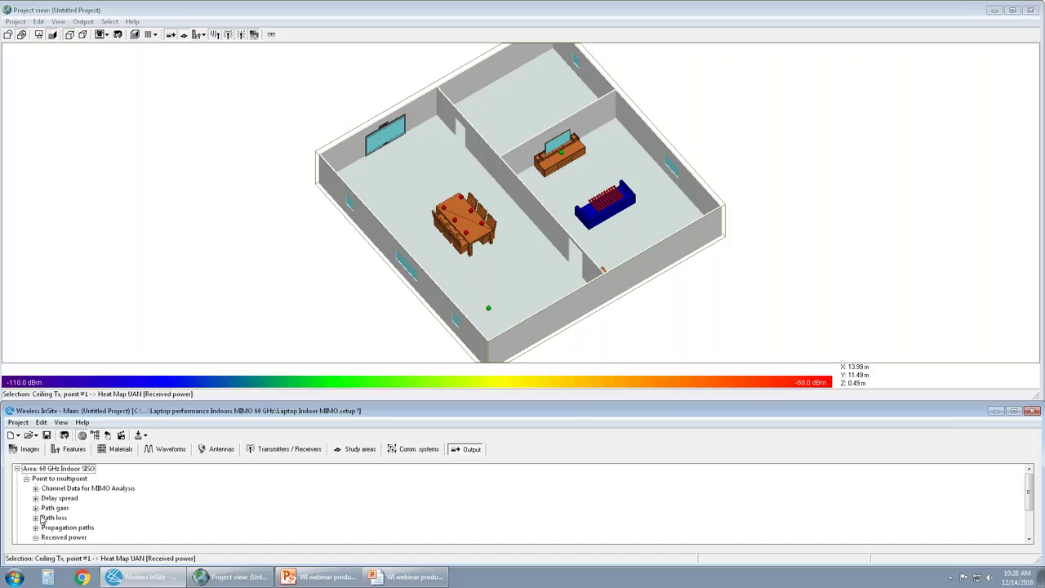
click(16, 469)
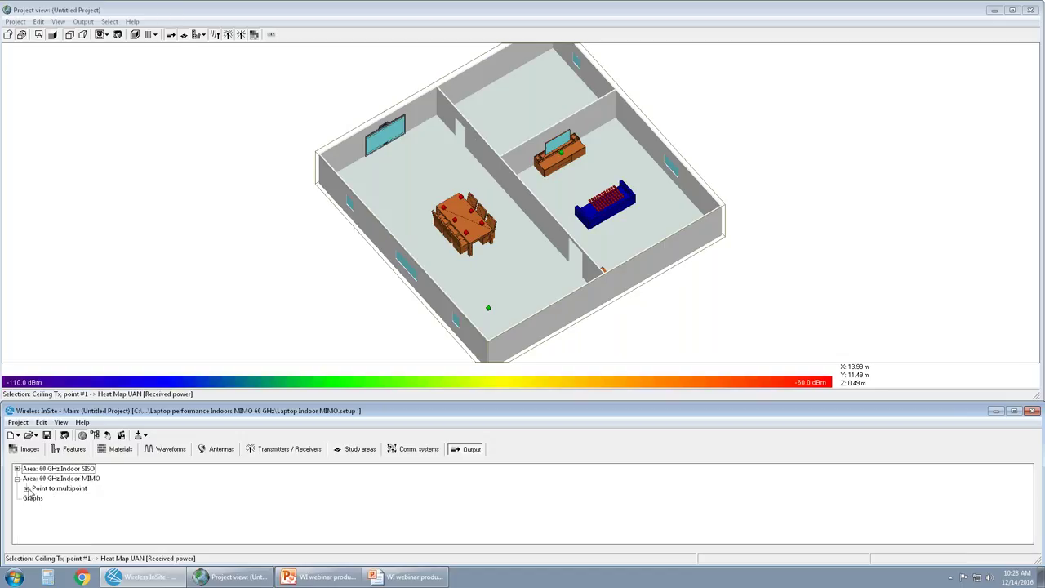
click(26, 488)
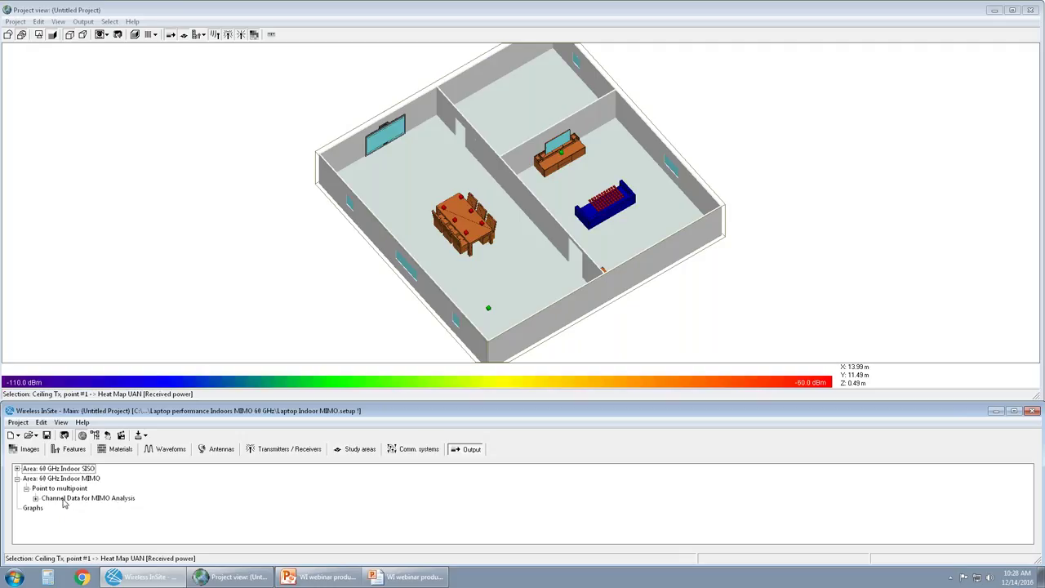
click(36, 499)
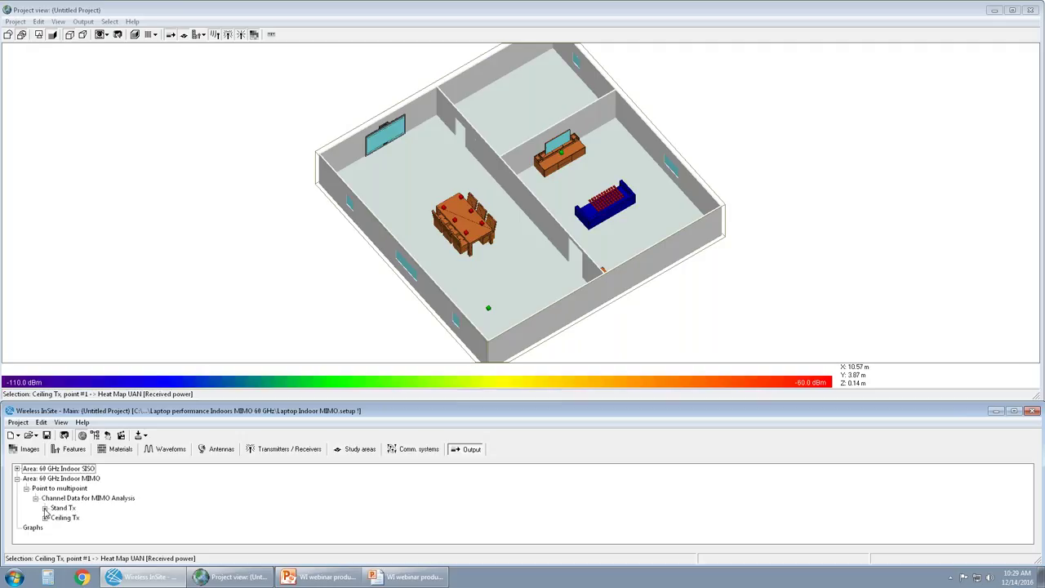
click(45, 508)
scroll(81, 523, down, 1)
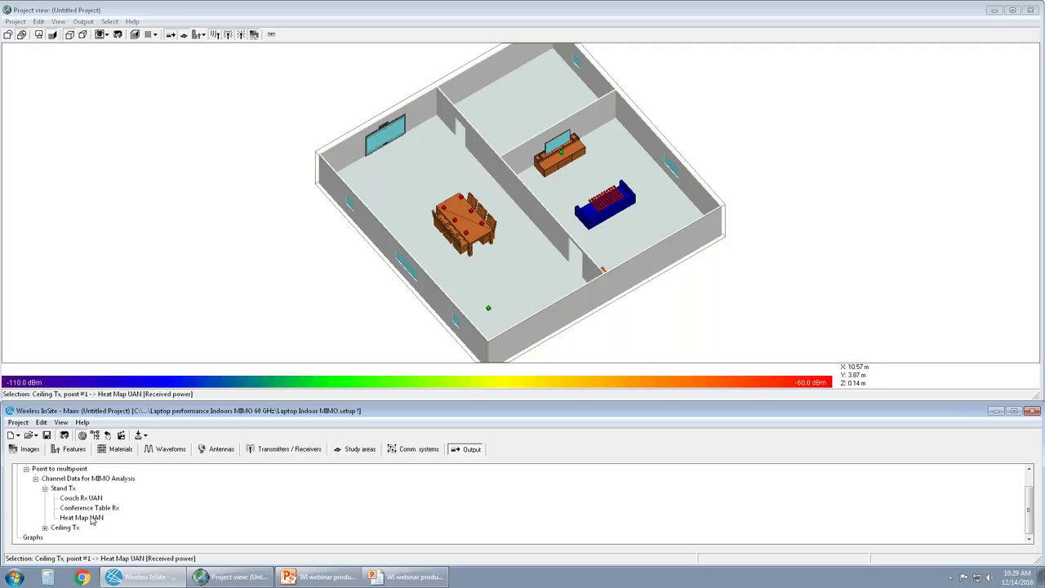
right_click(92, 520)
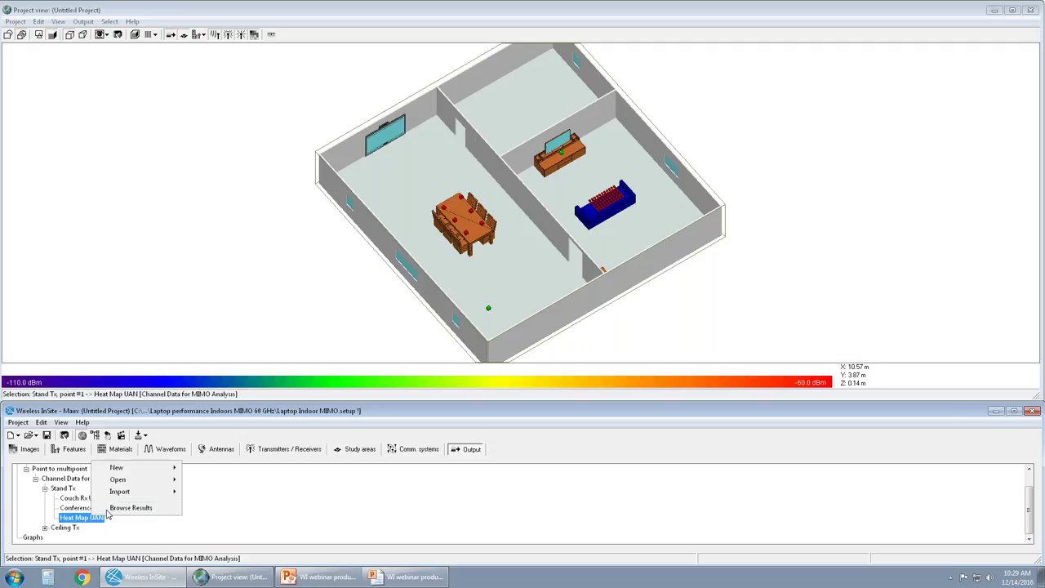
Open the MIMO Output Browser for Stand Tx's Heat Map UAN data and review its fields.
click(110, 508)
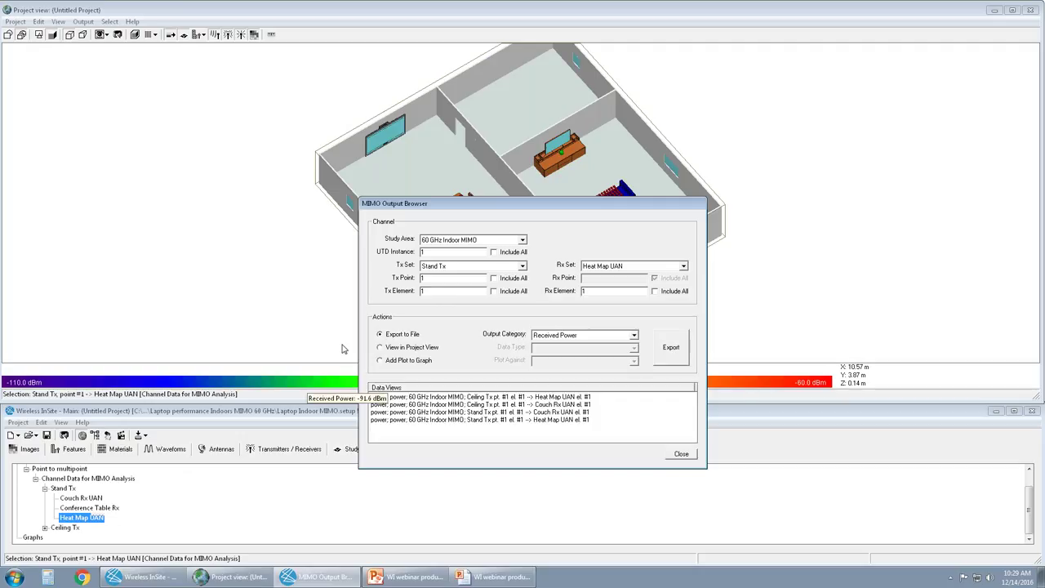
drag(480, 206, 470, 202)
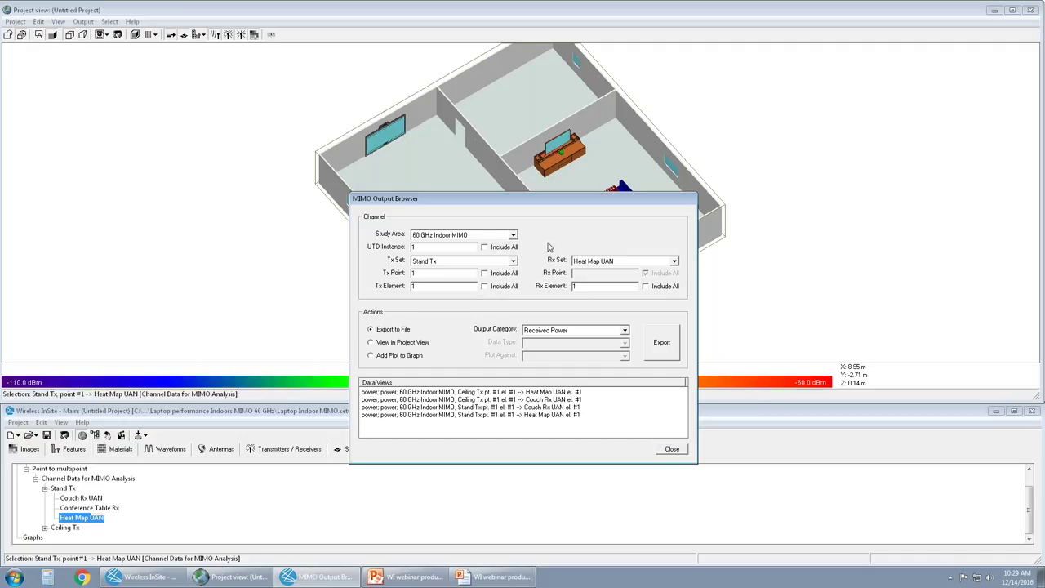
click(423, 260)
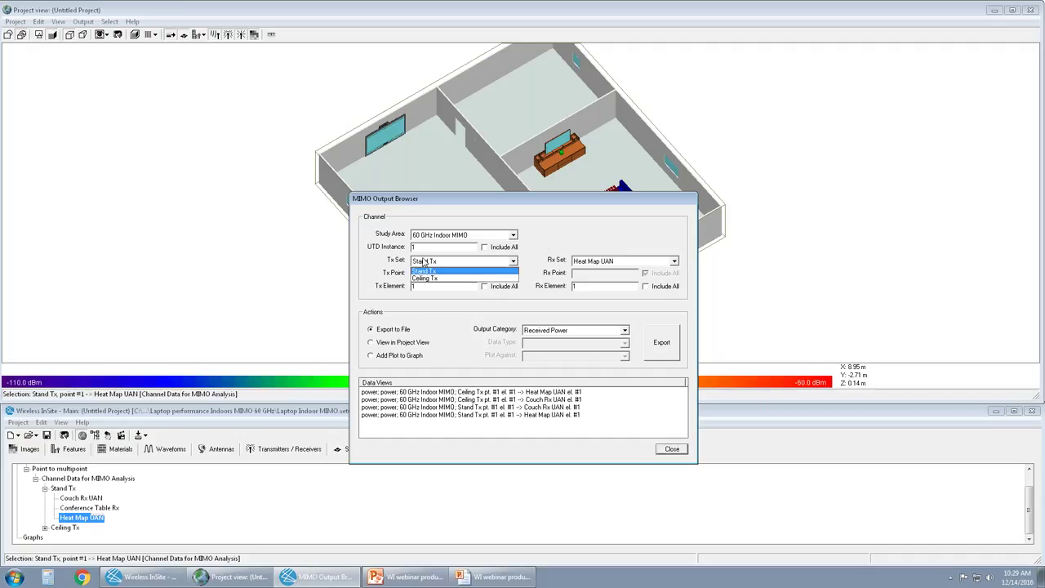
click(600, 261)
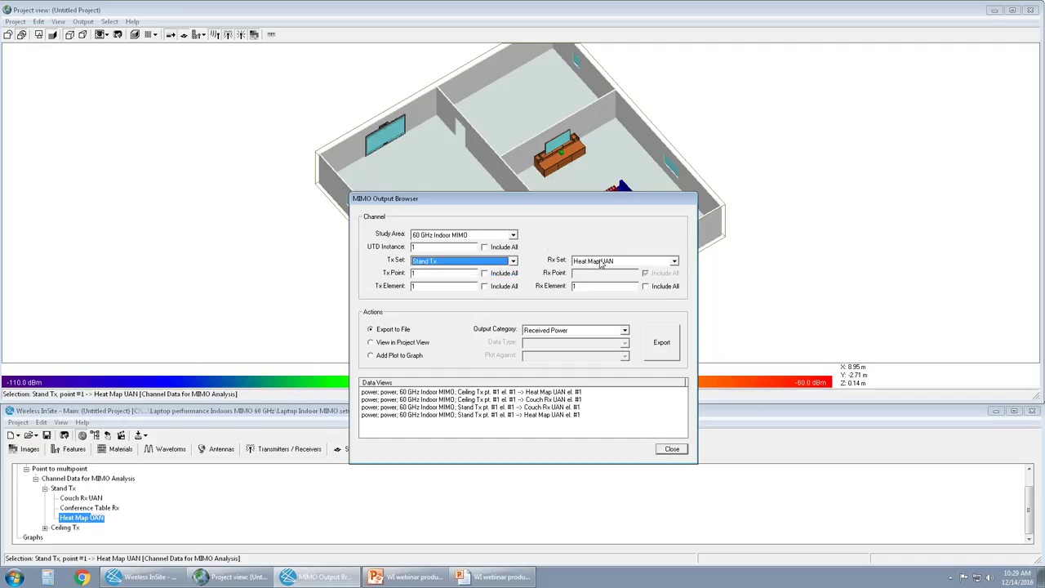
click(600, 261)
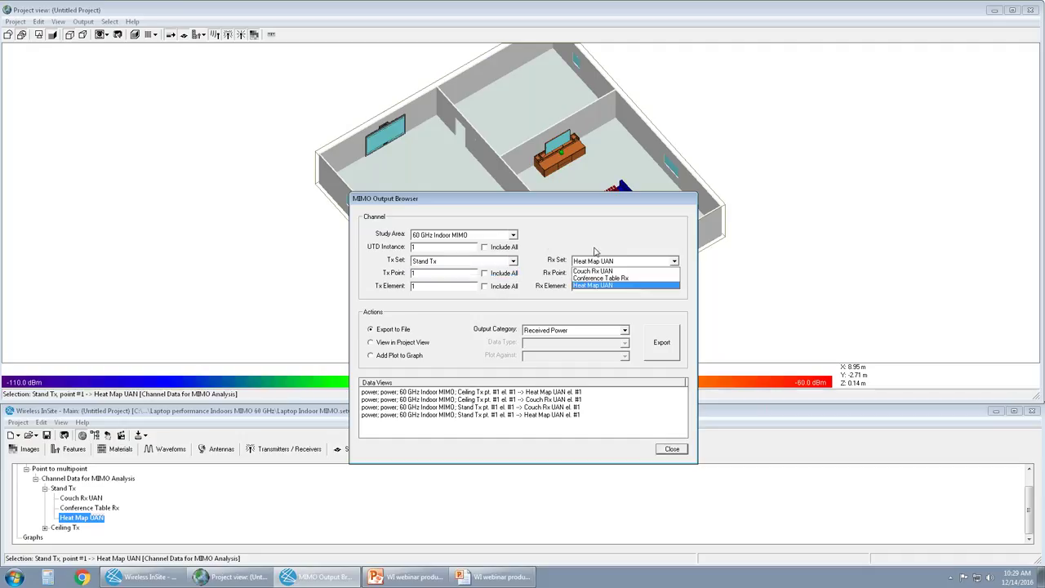
click(599, 258)
click(420, 272)
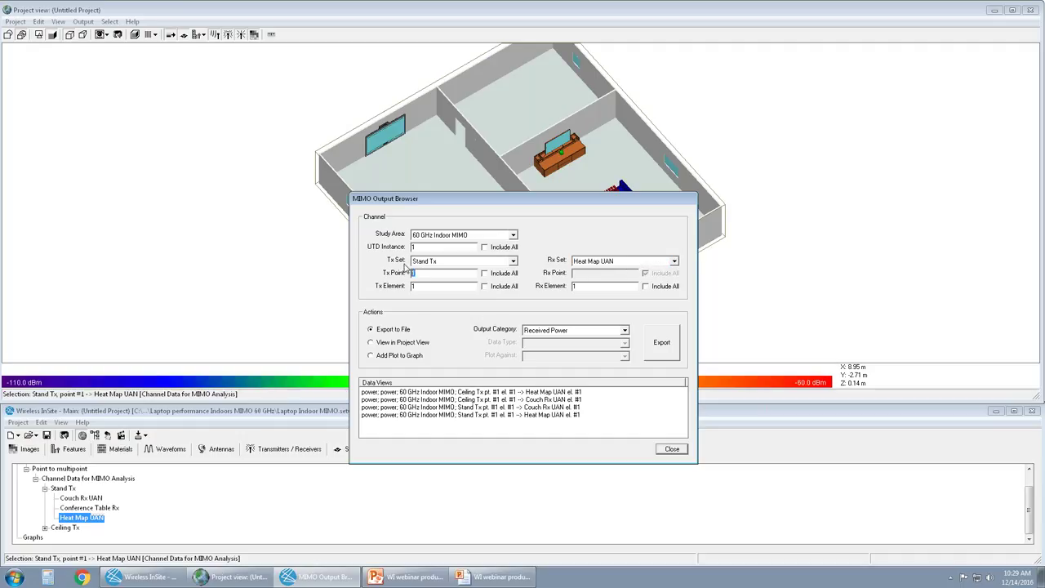
click(419, 285)
click(625, 330)
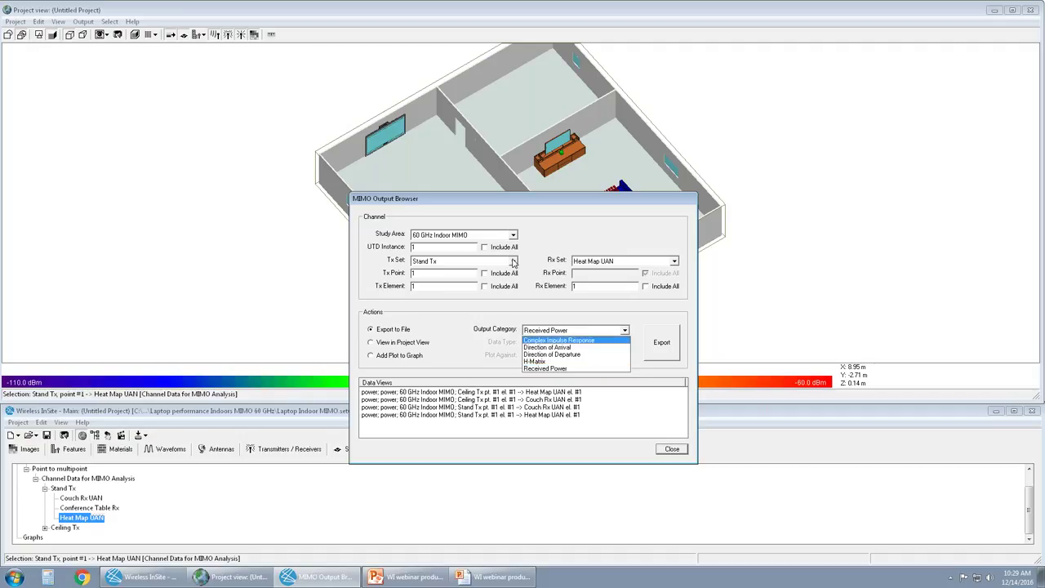
View Stand Tx to Heat Map UAN Received Power in the Project View.
click(514, 262)
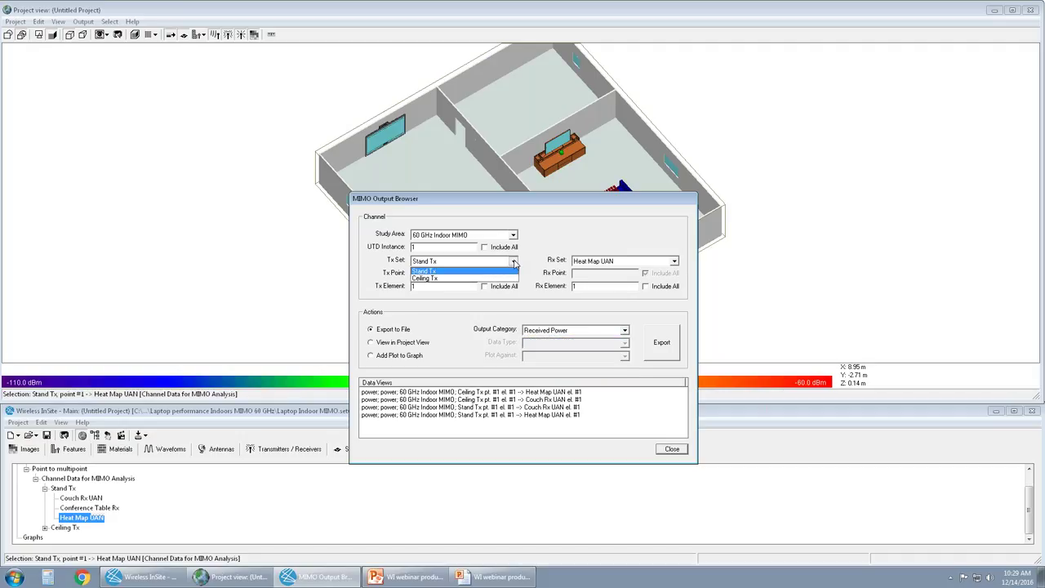
click(514, 274)
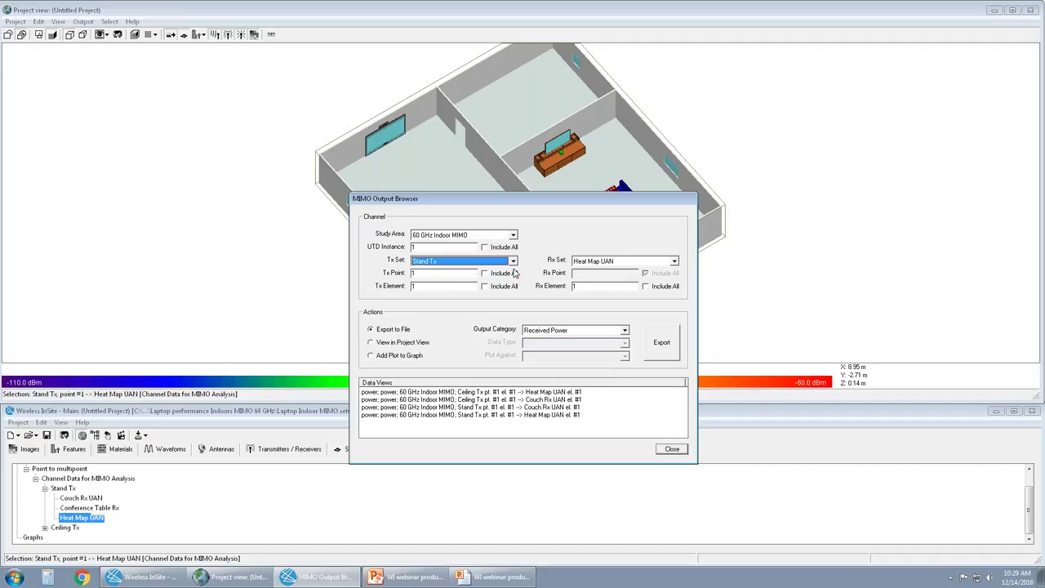
click(602, 262)
click(596, 286)
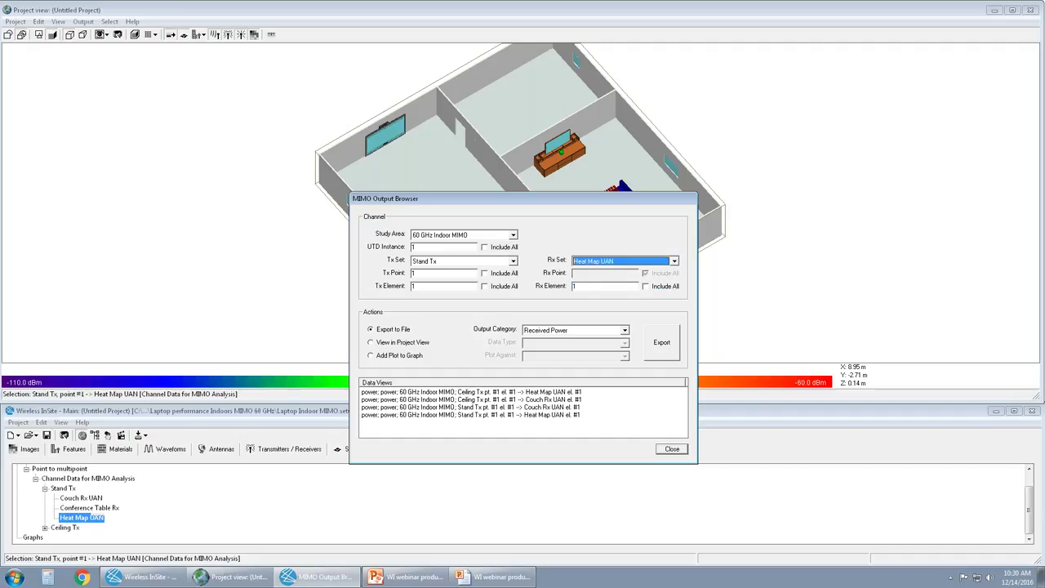
click(384, 344)
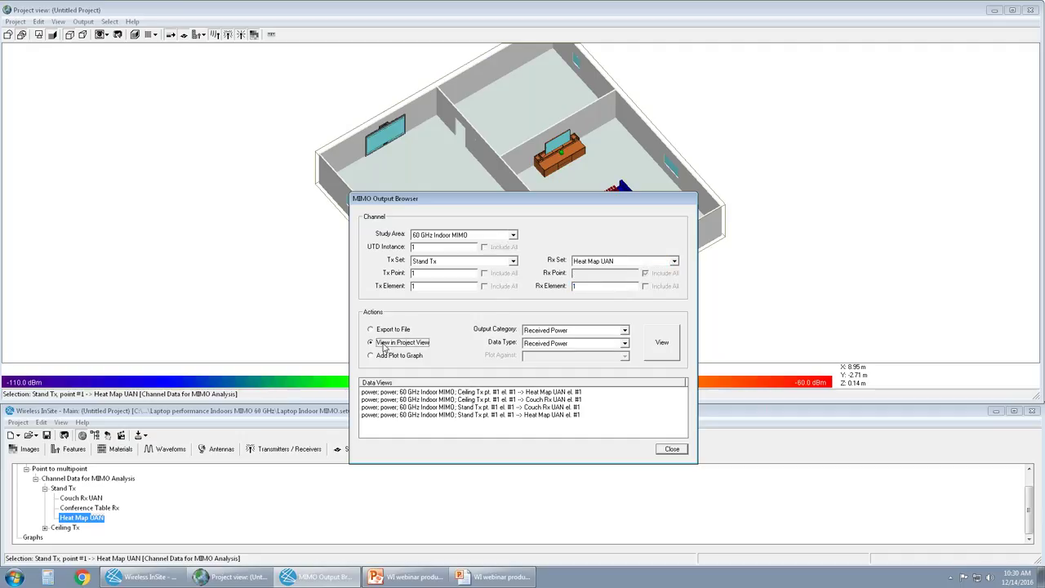
click(573, 331)
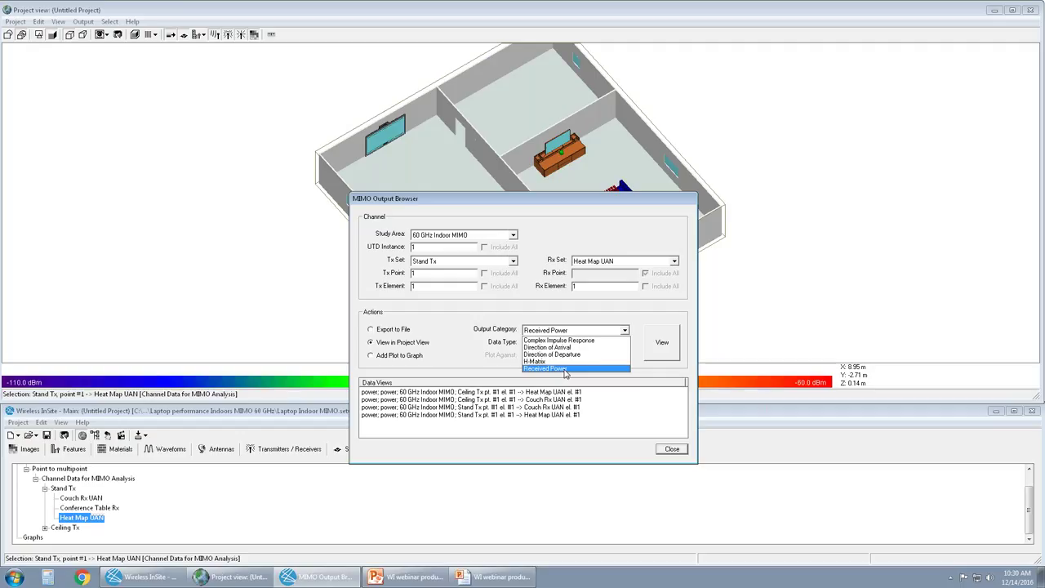
click(564, 369)
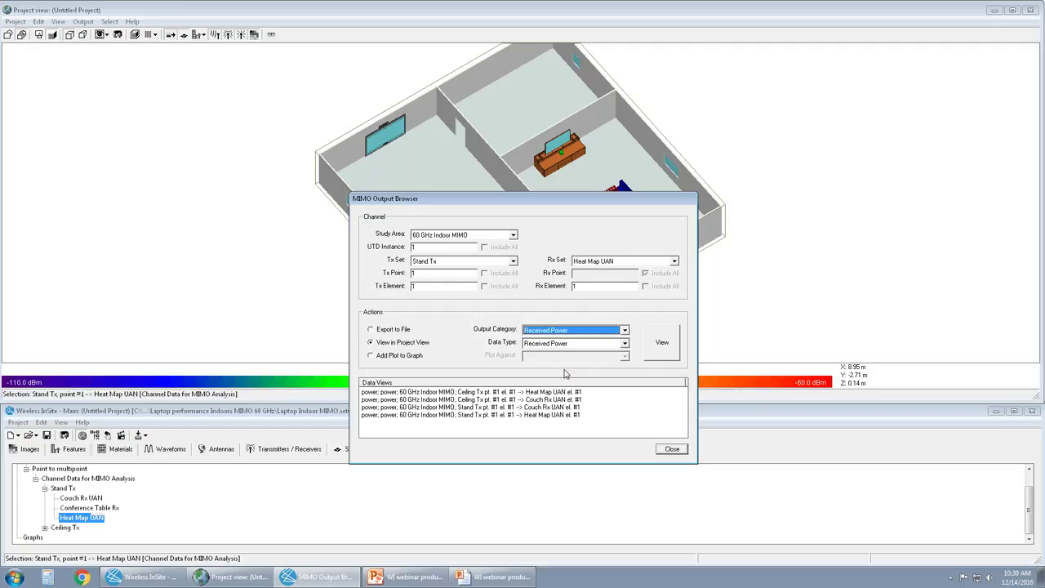
click(674, 356)
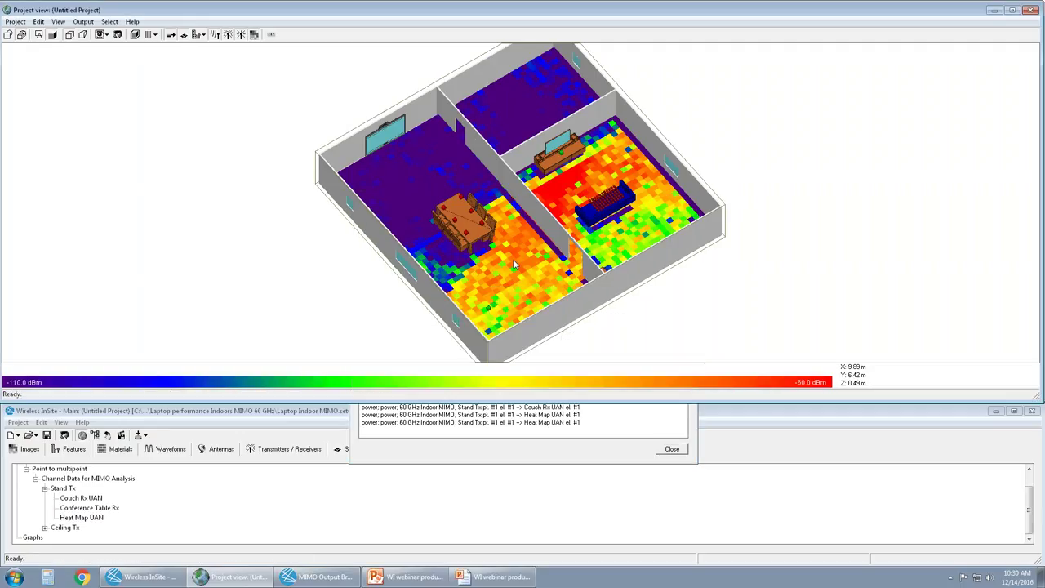
Orbit the room to inspect the Stand Tx heat map and read the colour legend values.
drag(673, 305, 497, 296)
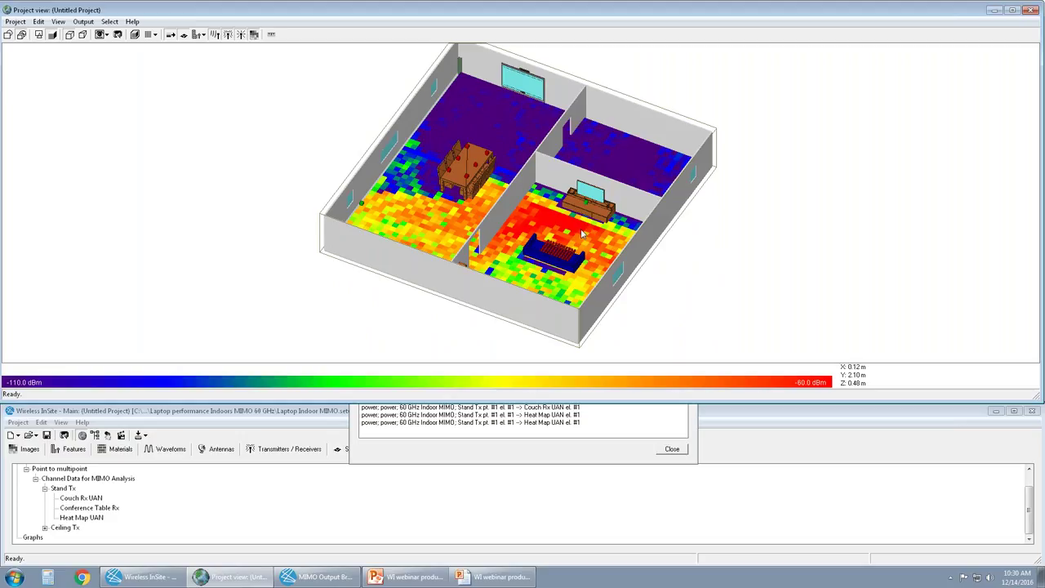
drag(572, 242, 539, 237)
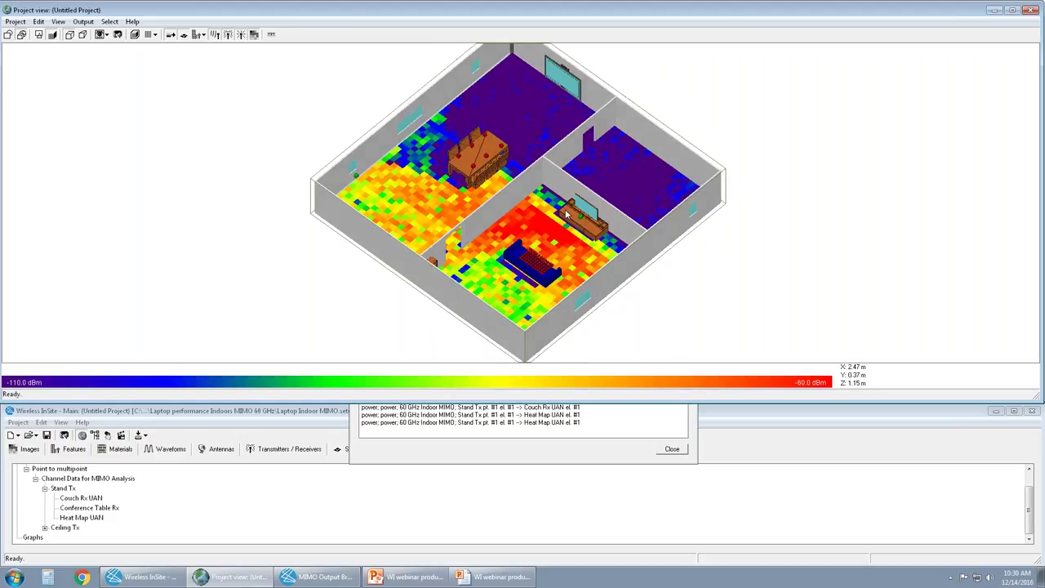
drag(572, 243, 506, 243)
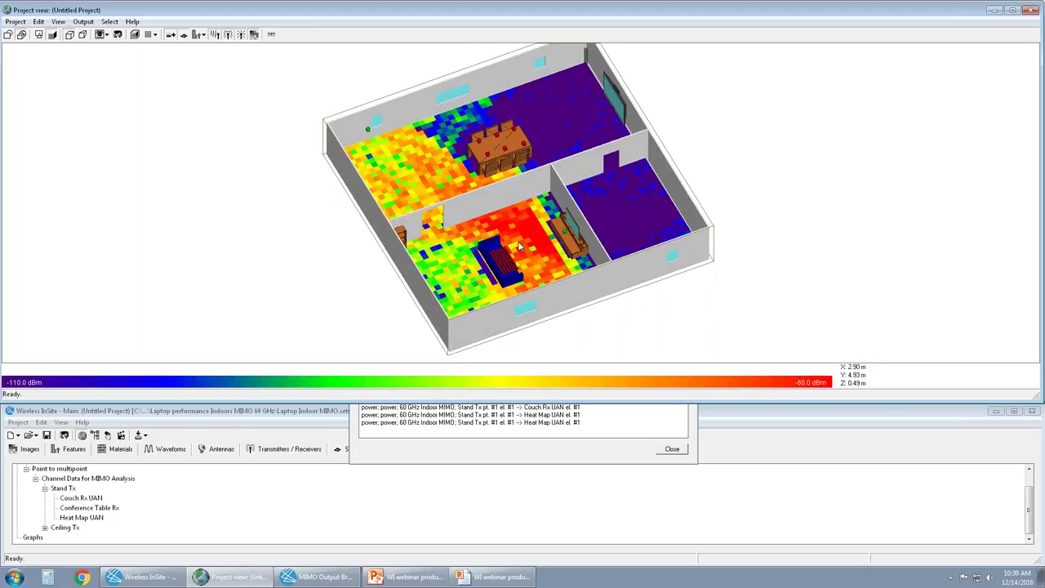
mouse_move(804, 382)
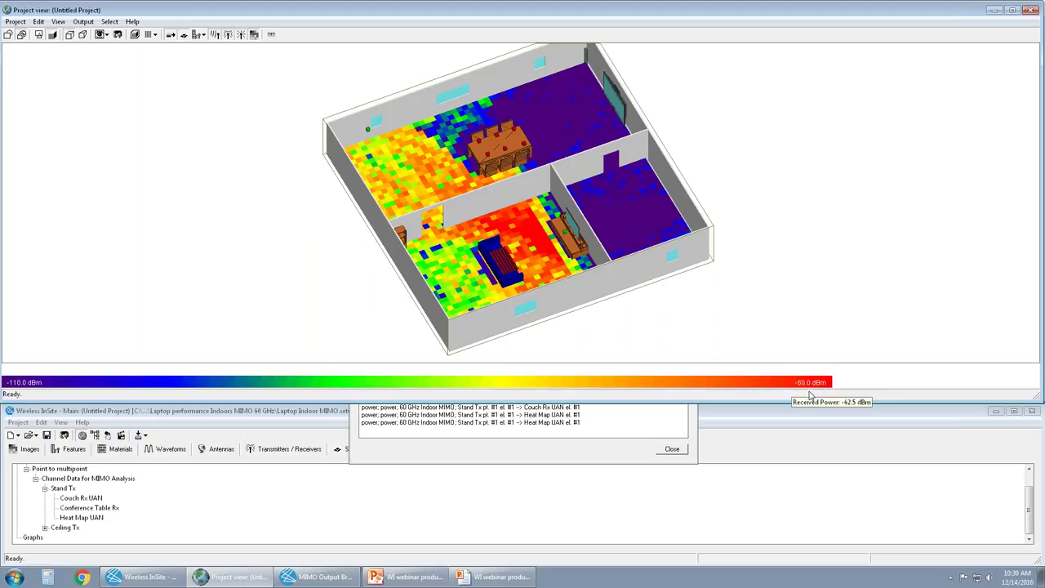
mouse_move(27, 387)
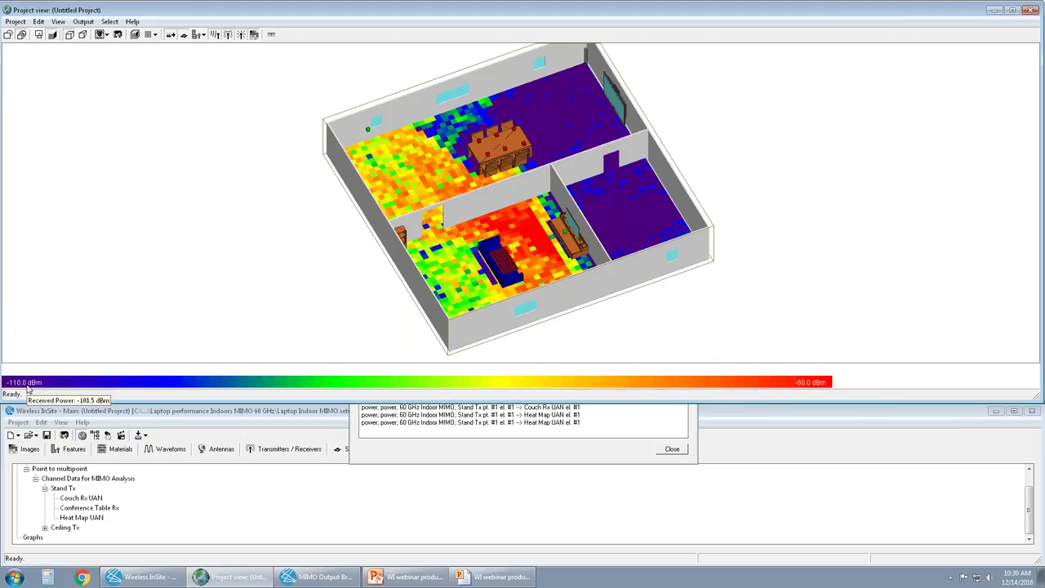
Export the H-Matrix output category to a file, then minimize the remote desktop to reach PowerPoint.
click(622, 462)
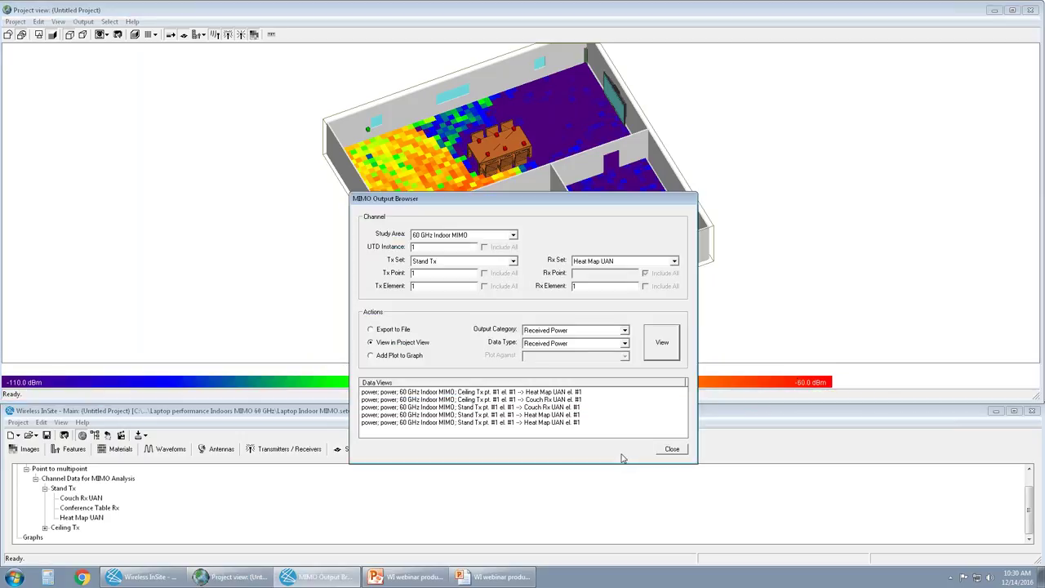
click(622, 331)
click(602, 362)
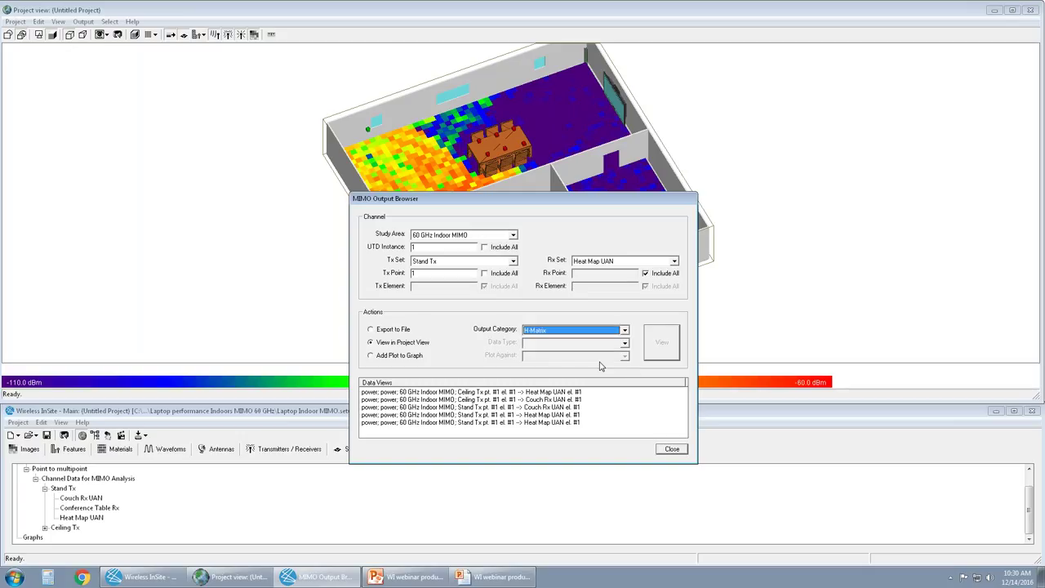
double_click(424, 273)
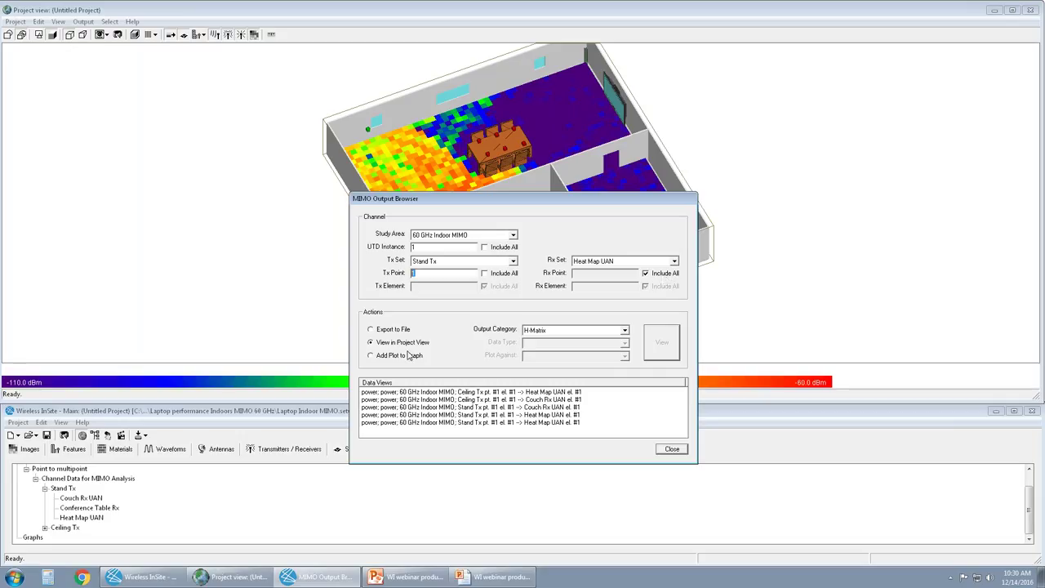
click(400, 329)
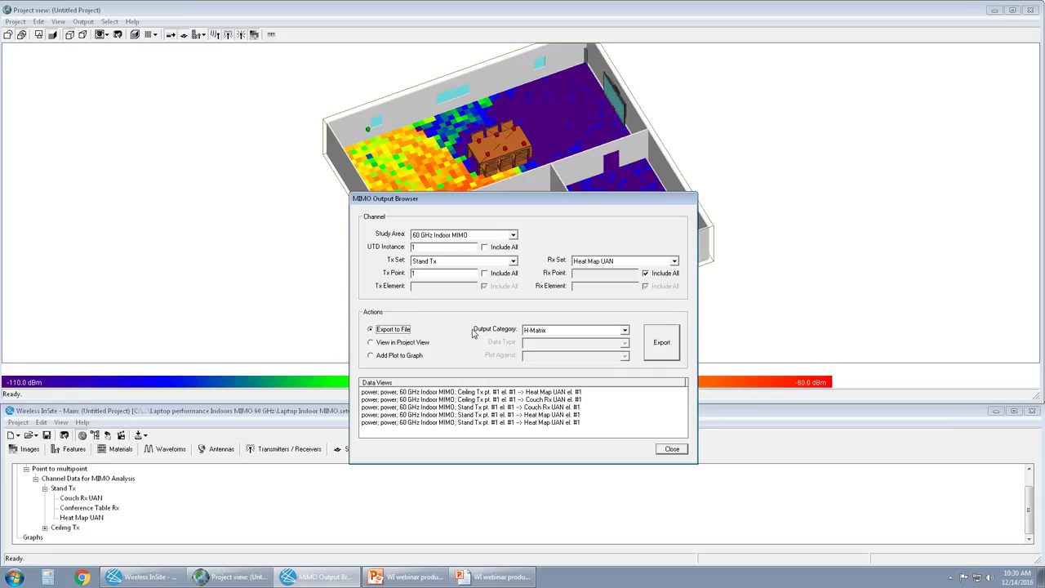
click(661, 342)
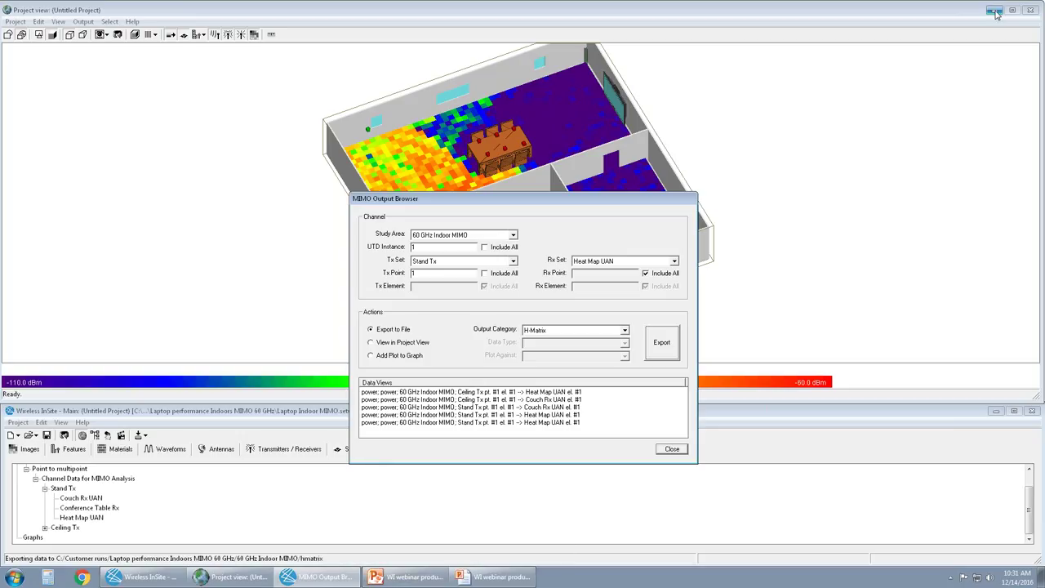
mouse_move(640, 9)
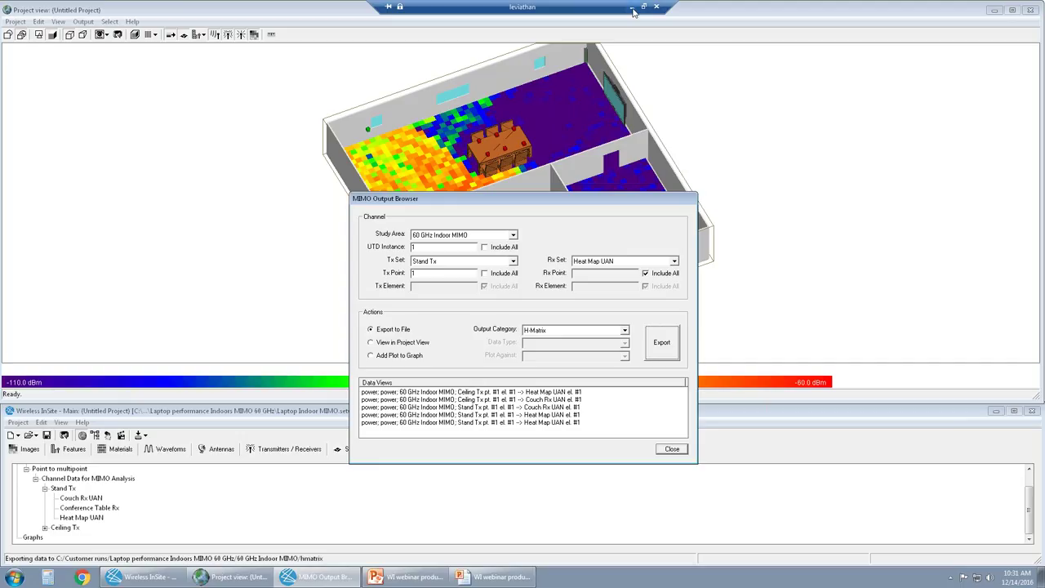
click(632, 7)
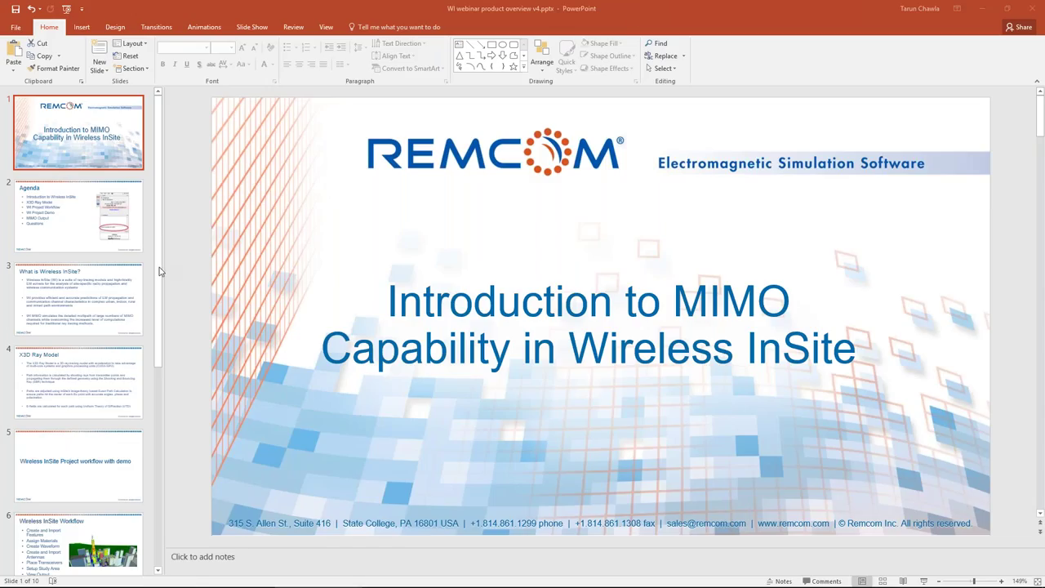
Go to slide 9, 'Propagation Paths from Stand Tx', with its 3D room model and colour scale.
click(157, 468)
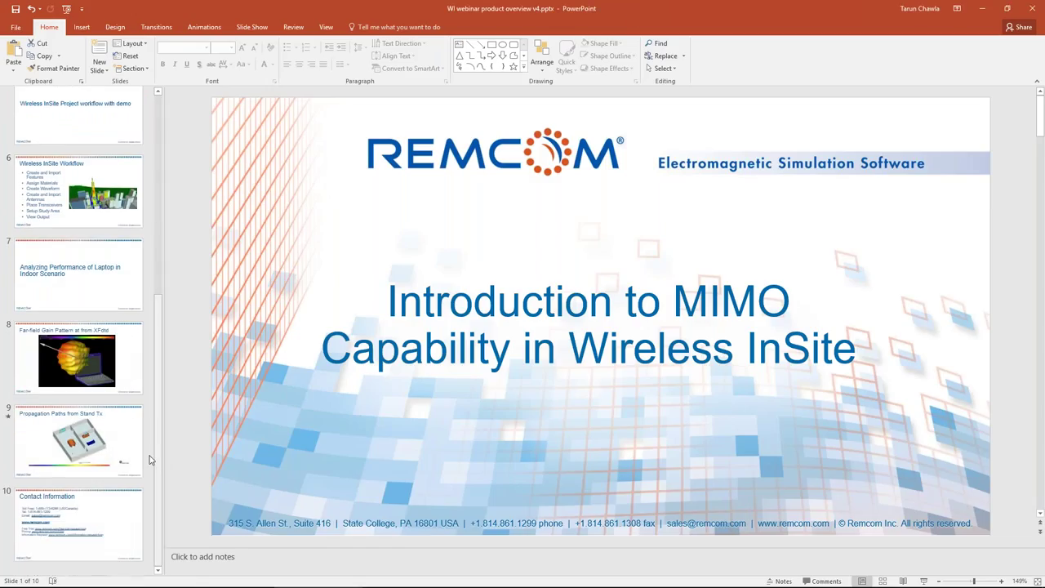
click(115, 459)
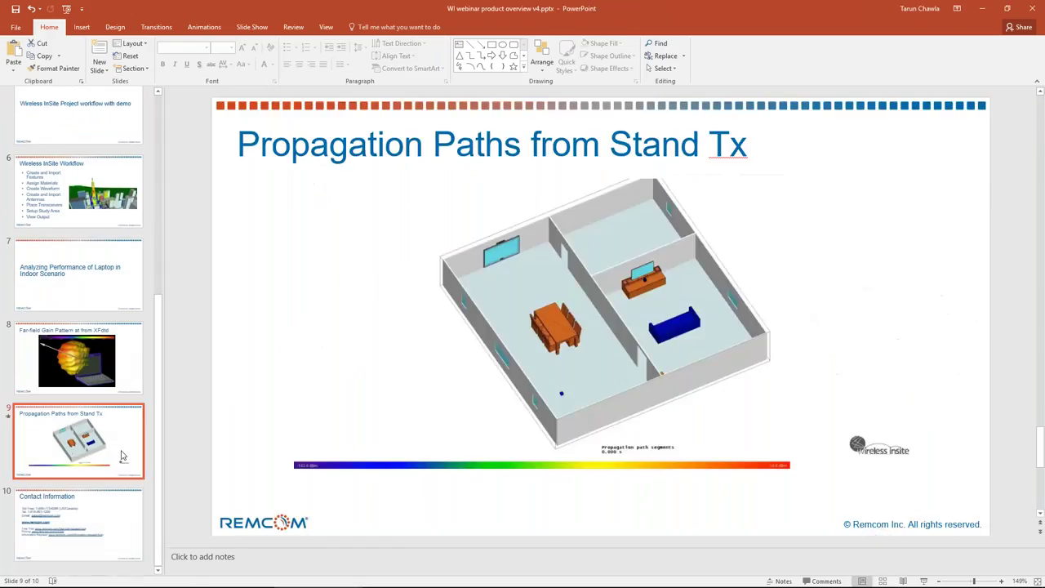